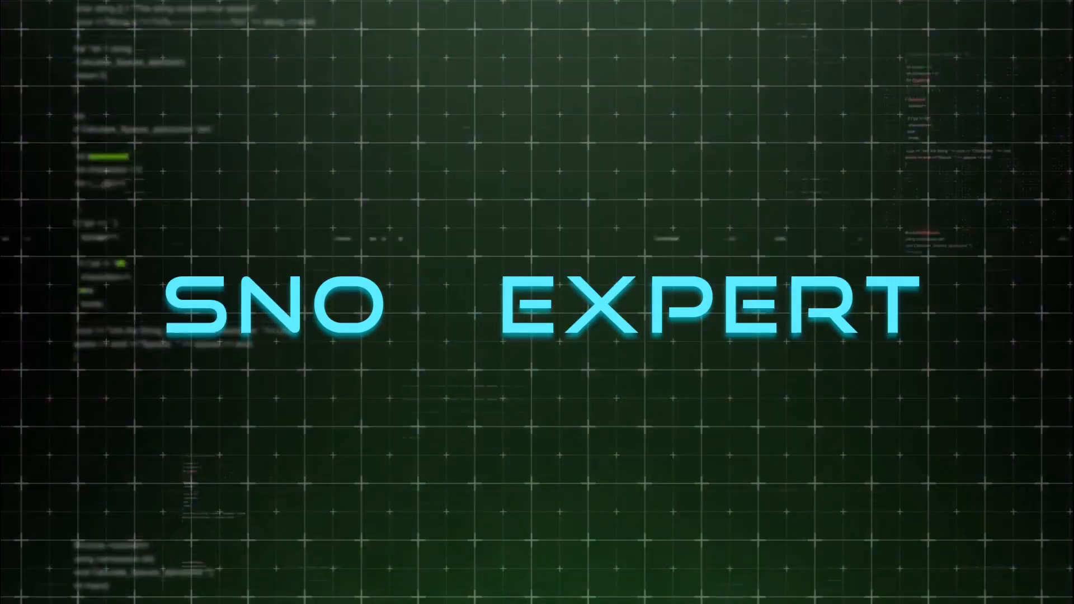
Open the incident table's list with incident.LIST and open incident INC0999732.
click(87, 105)
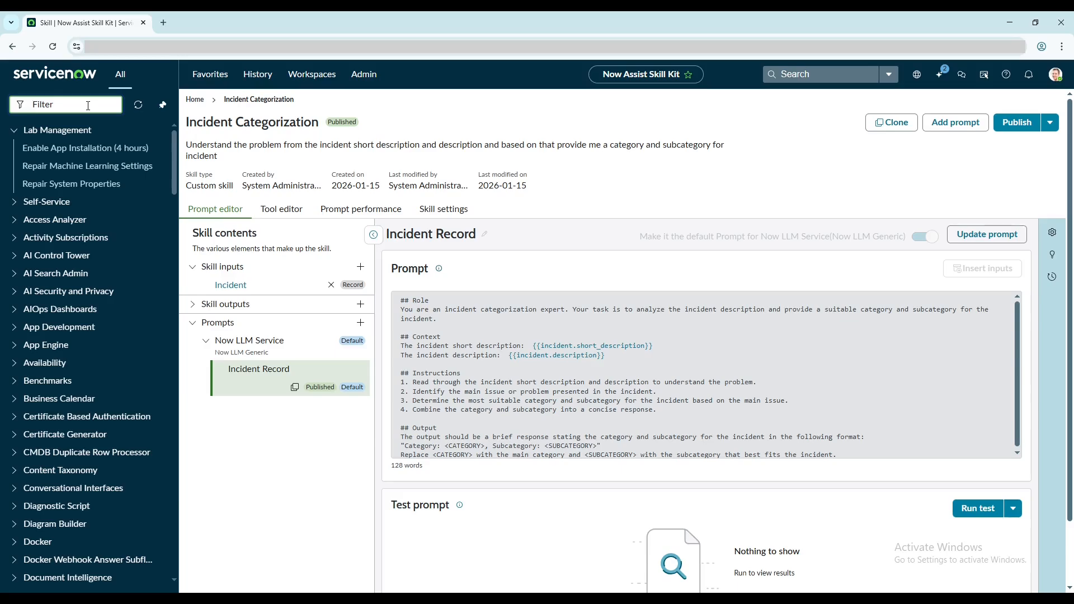
text(incident)
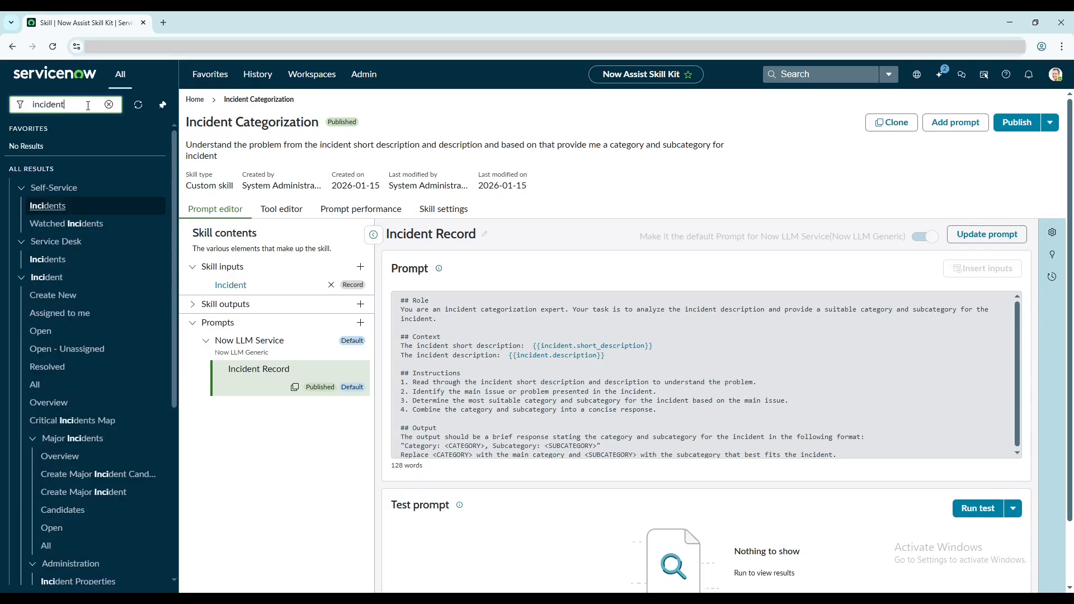
text(.list)
key(Return)
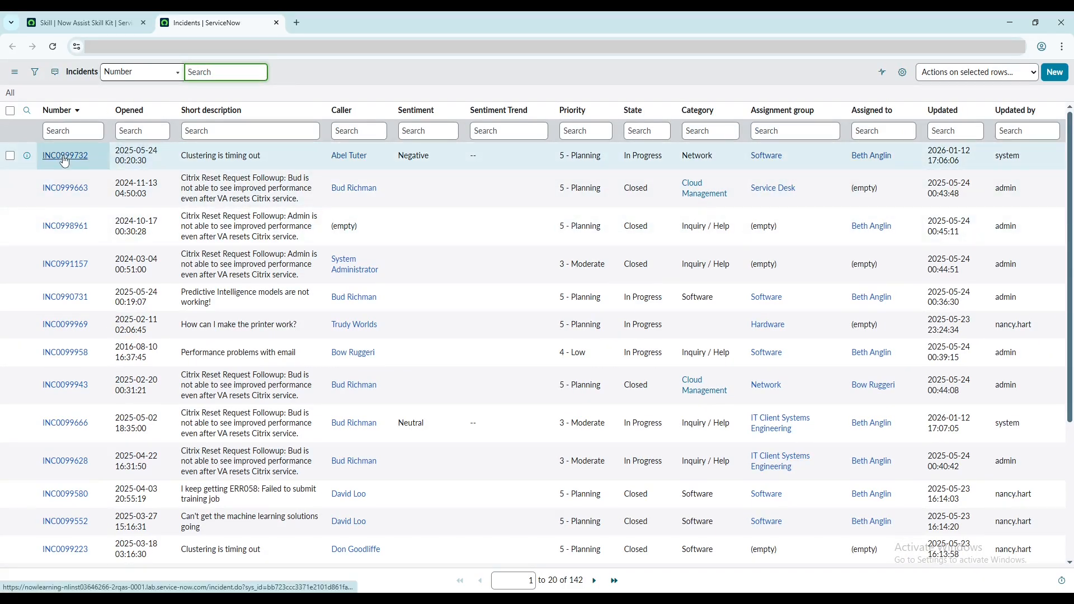
click(65, 157)
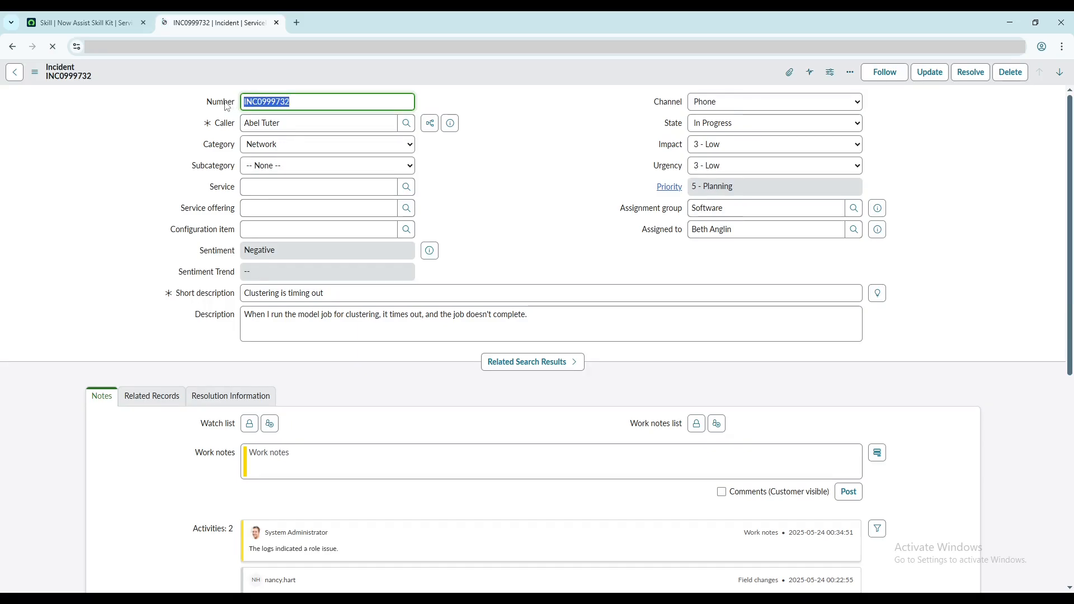
Run a test of the Incident Record prompt in the Incident Categorization skill using incident INC0999732.
click(84, 23)
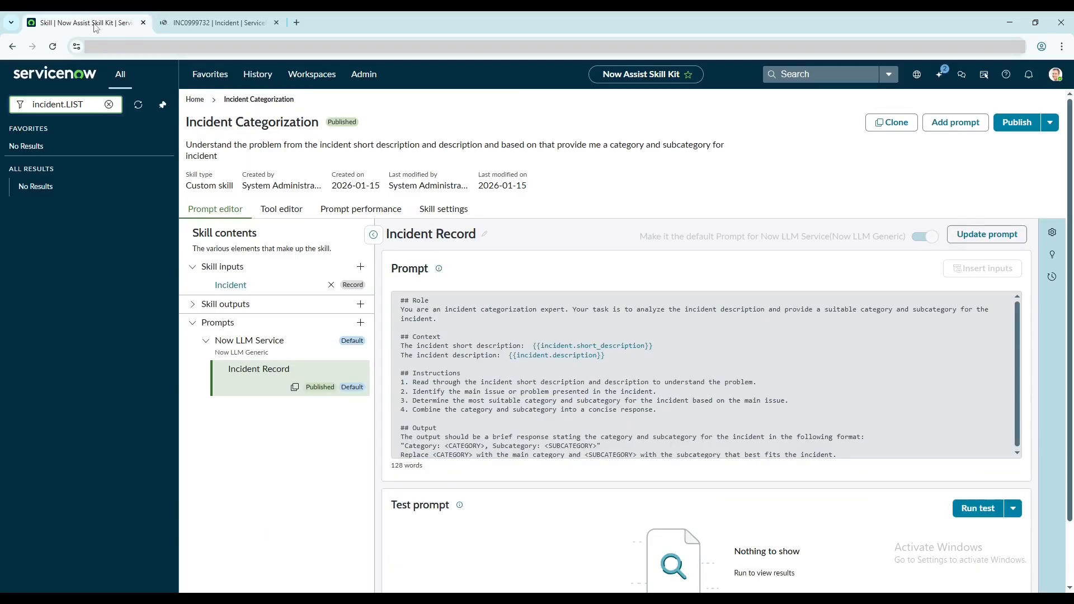
click(978, 508)
click(504, 339)
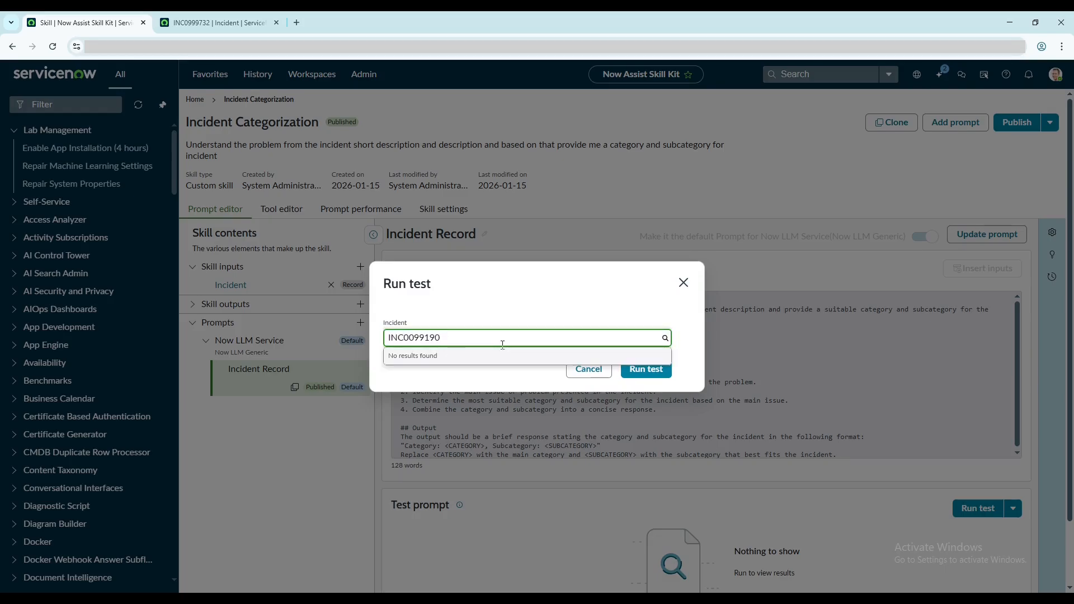
key(ctrl+a)
text(INC0999732)
click(498, 358)
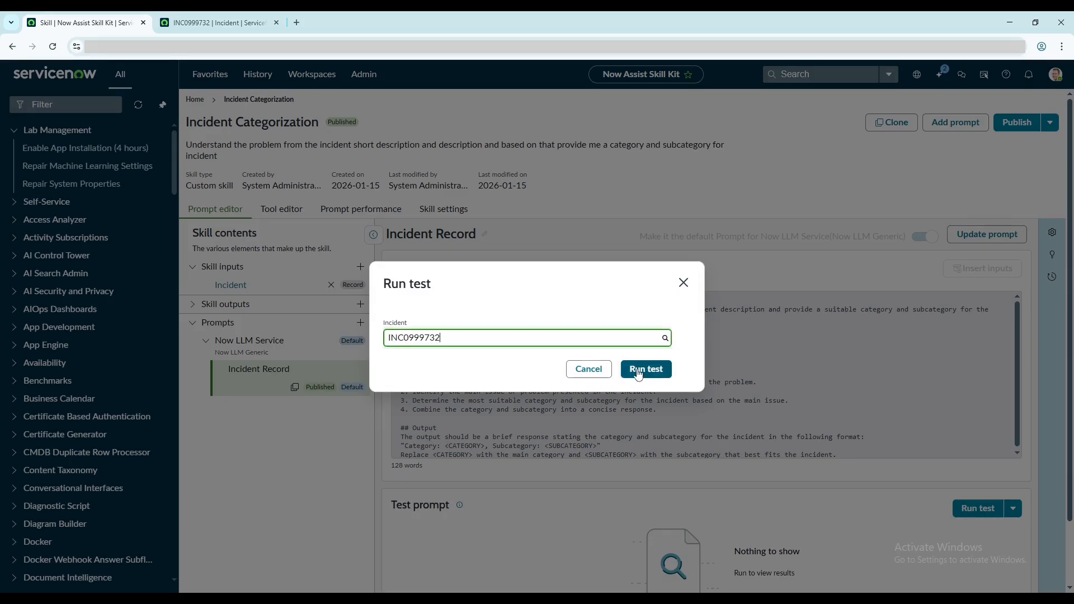
click(640, 371)
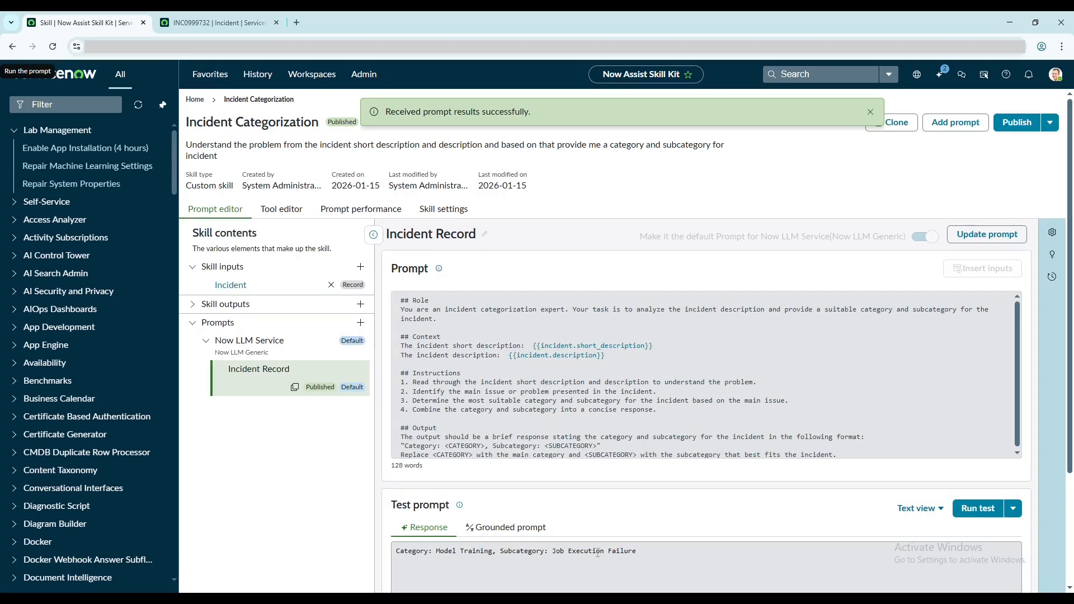
Examine the category choices available on the incident form, and return to the skill's prompt editor.
click(252, 22)
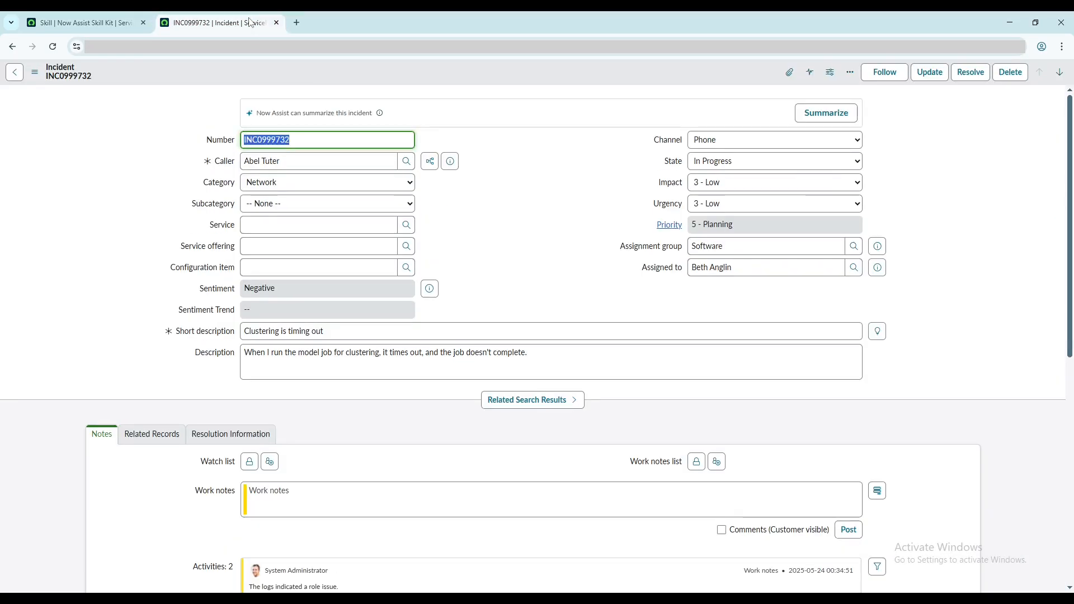
click(263, 185)
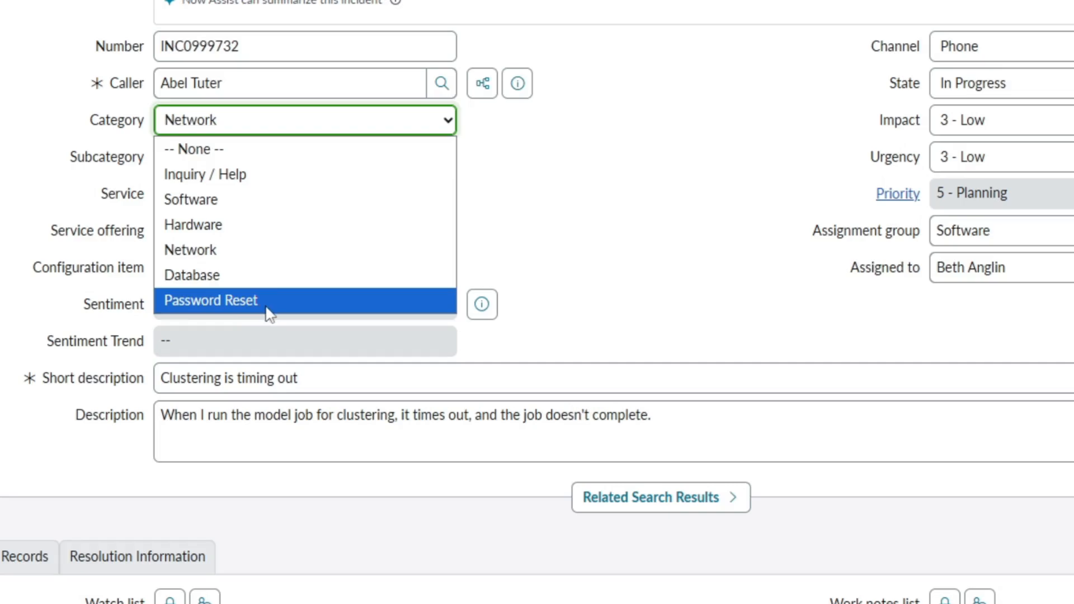
click(649, 197)
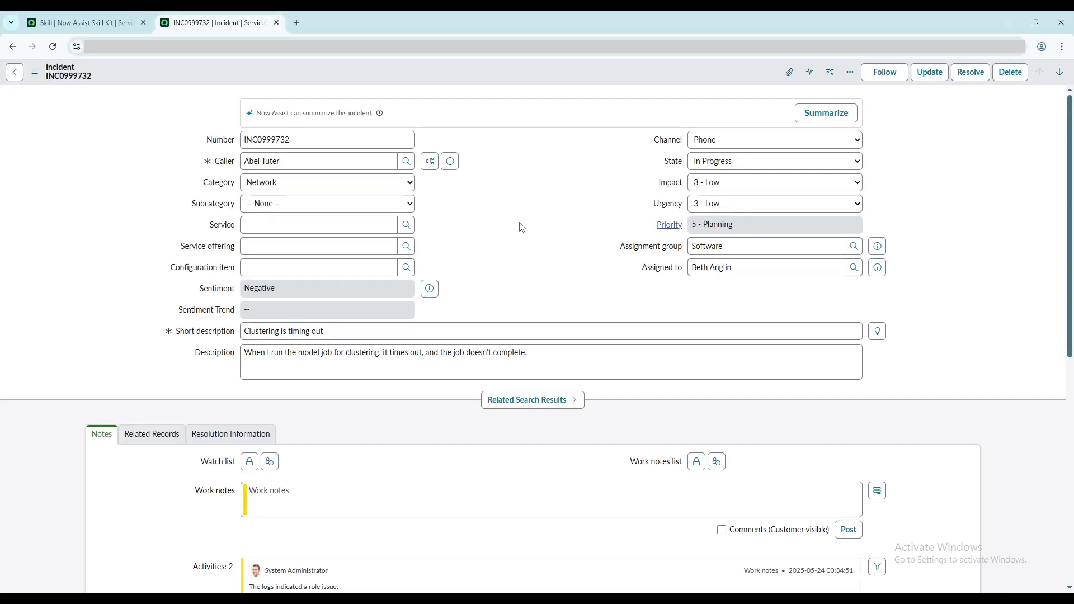
click(79, 25)
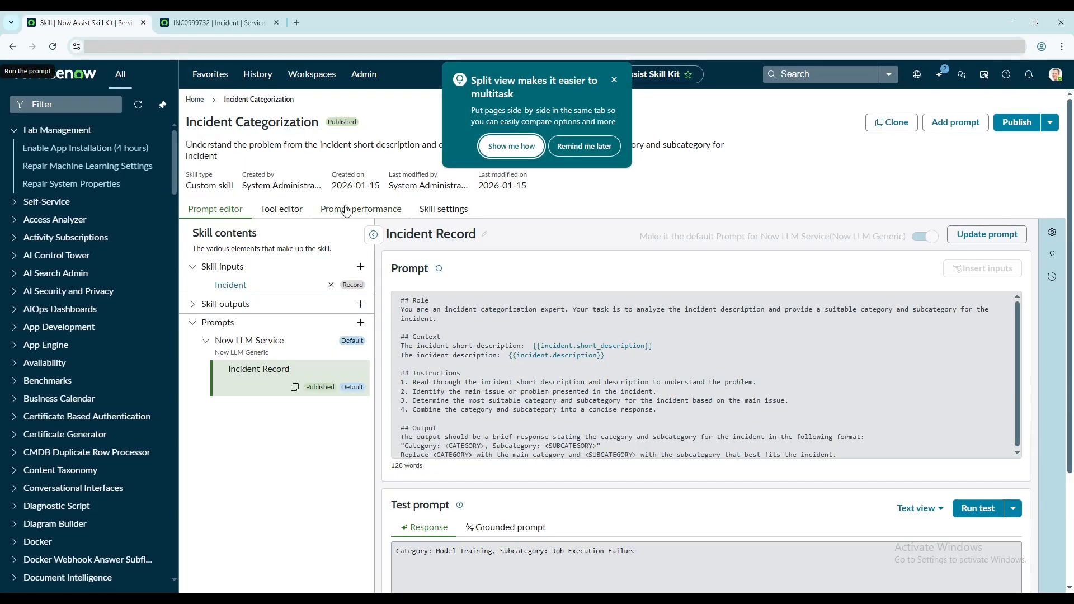
click(613, 80)
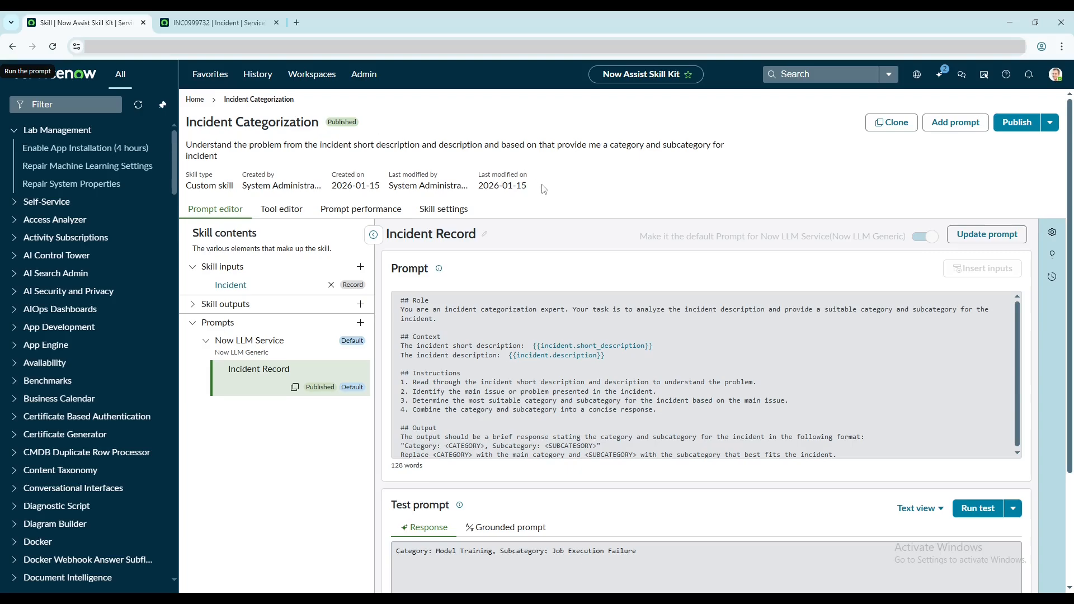
Rename the skill Task Categorization, replace the first "incident" in its description with "task", and save the settings.
click(456, 211)
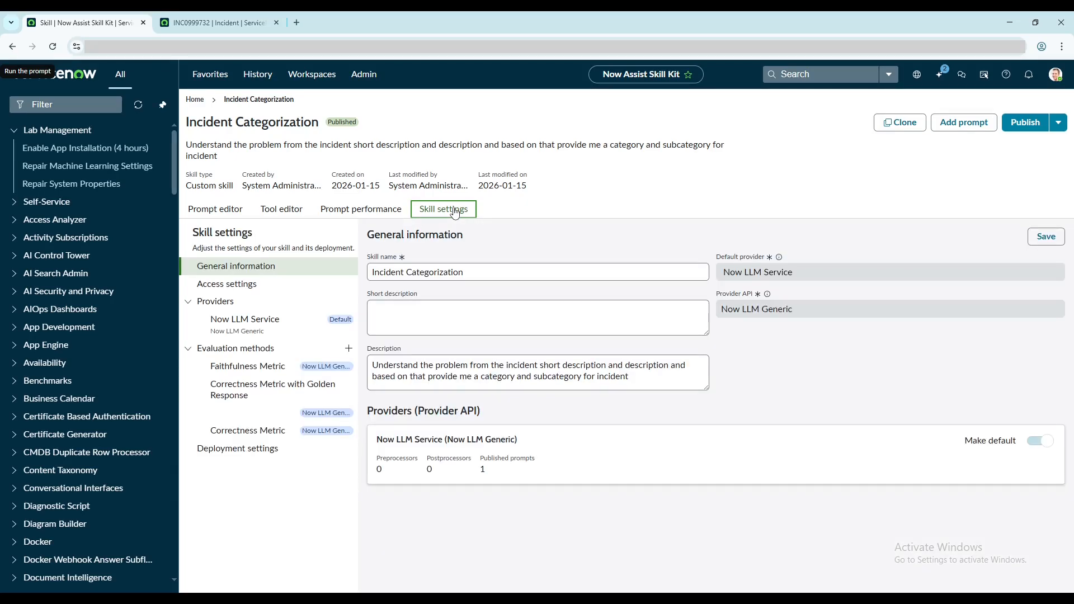
double_click(378, 273)
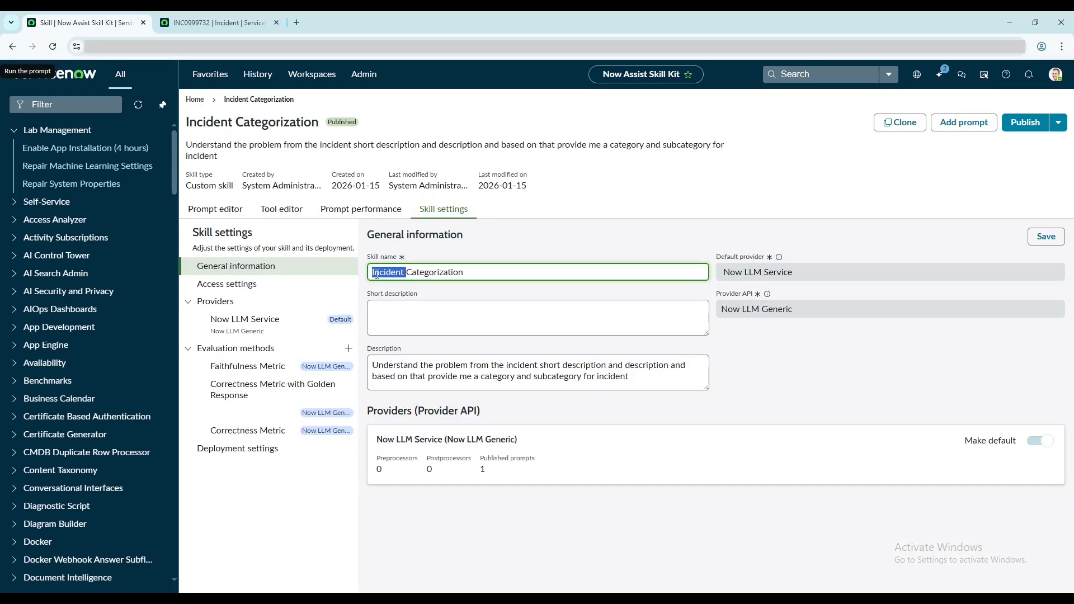
text(Task)
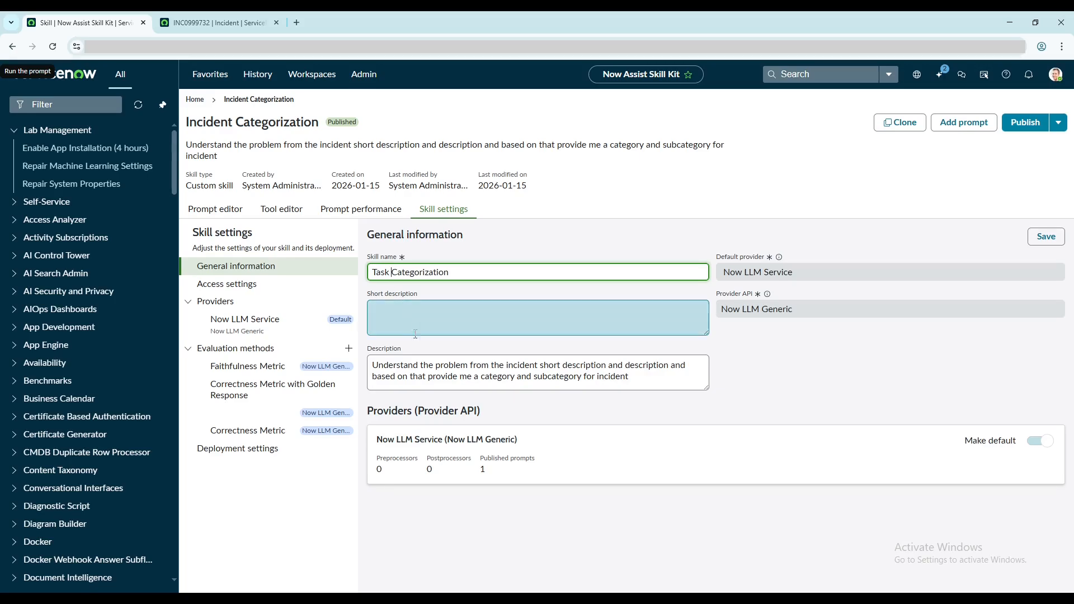
double_click(515, 365)
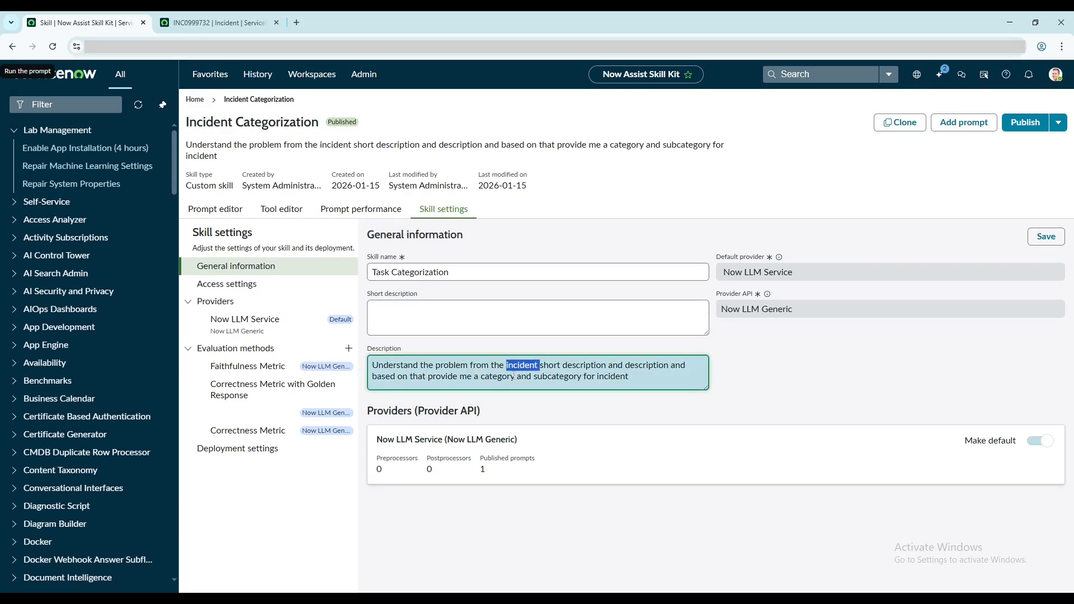
text(task)
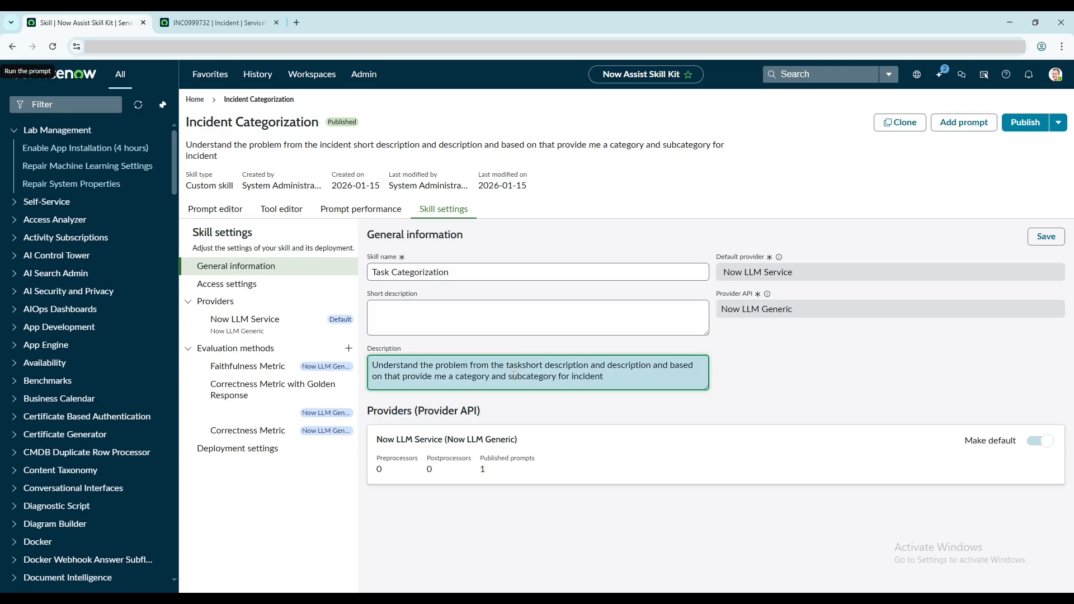
click(1060, 241)
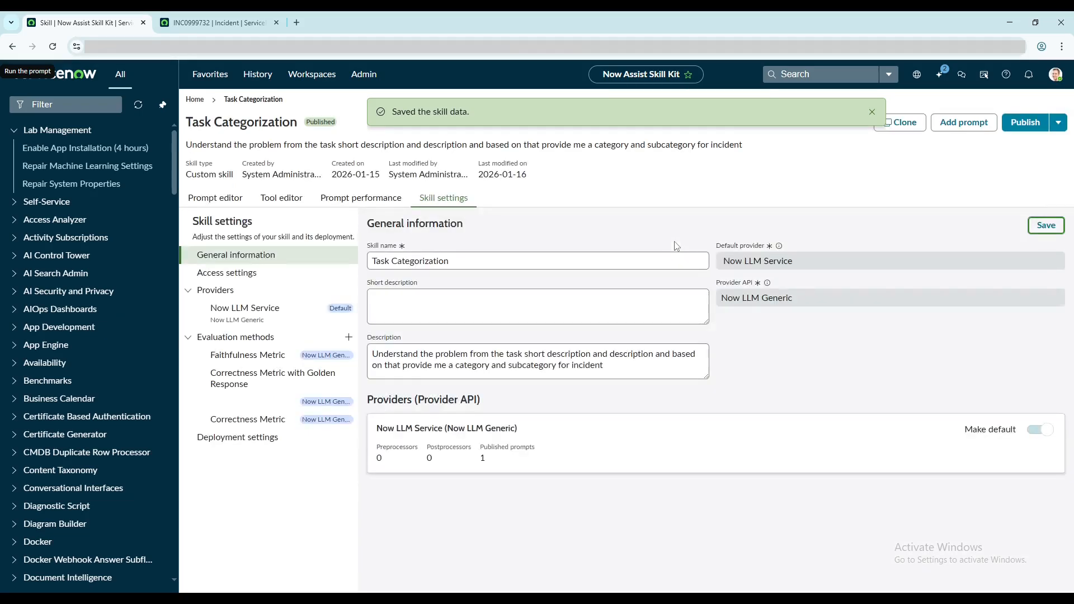
Switch the Incident skill input to the Task table, set its description to "Task Record", and save it.
click(204, 200)
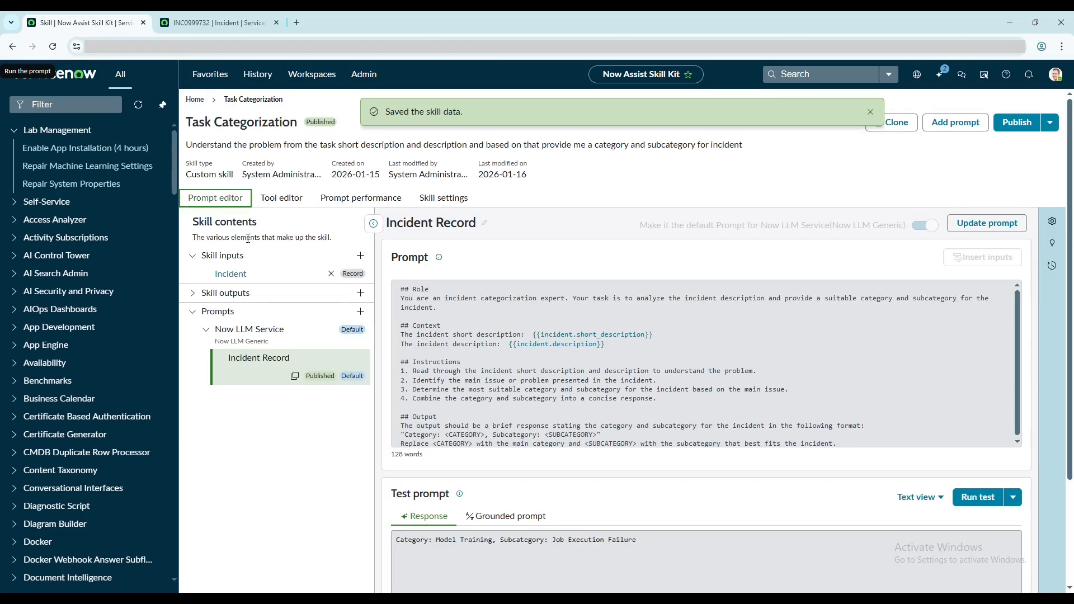
click(238, 273)
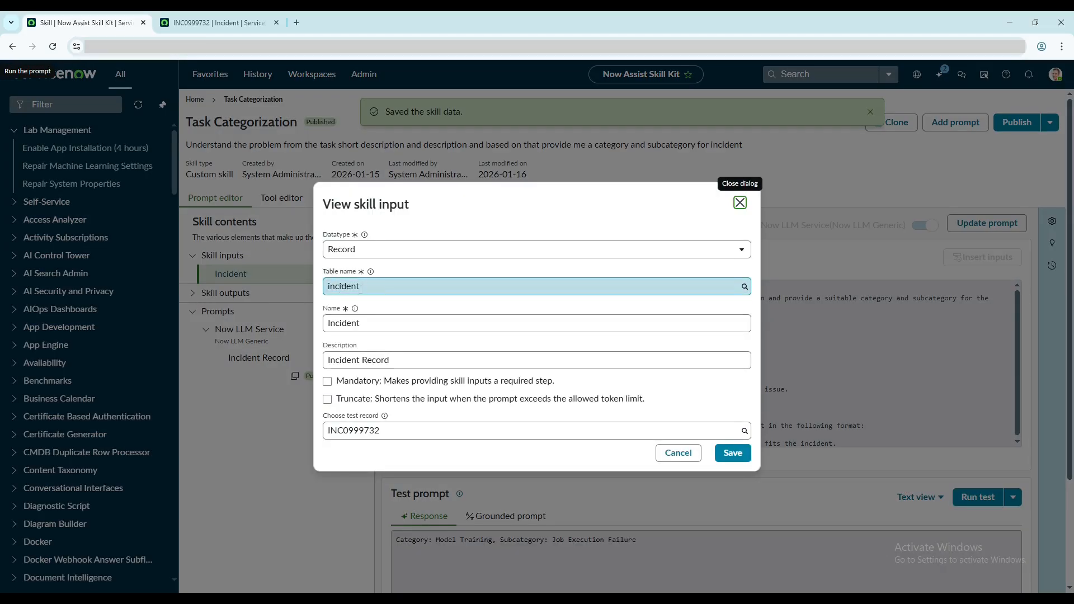
drag(360, 288, 324, 290)
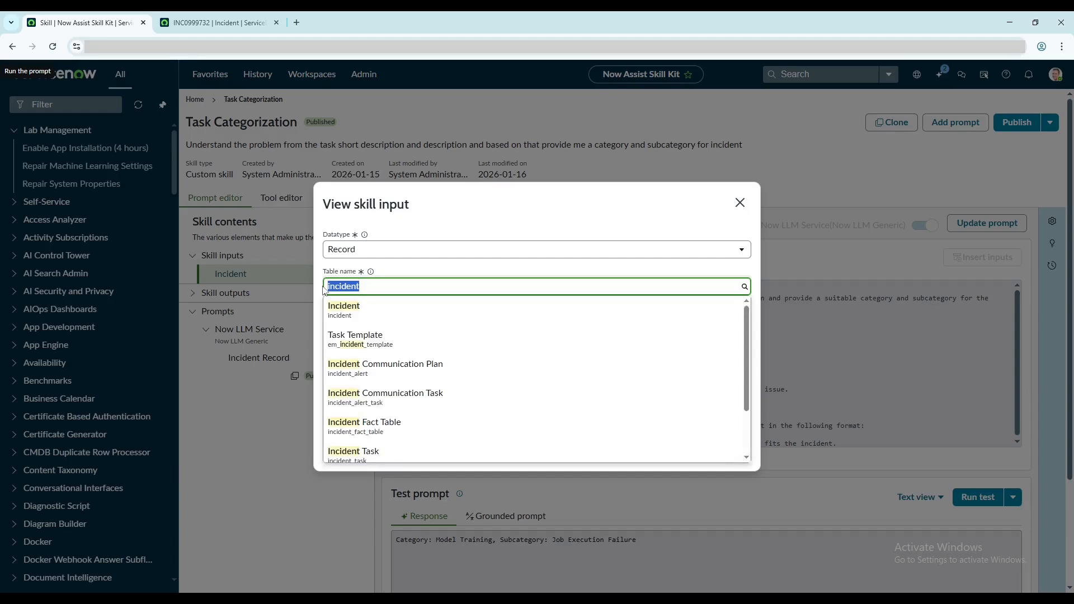
text(task)
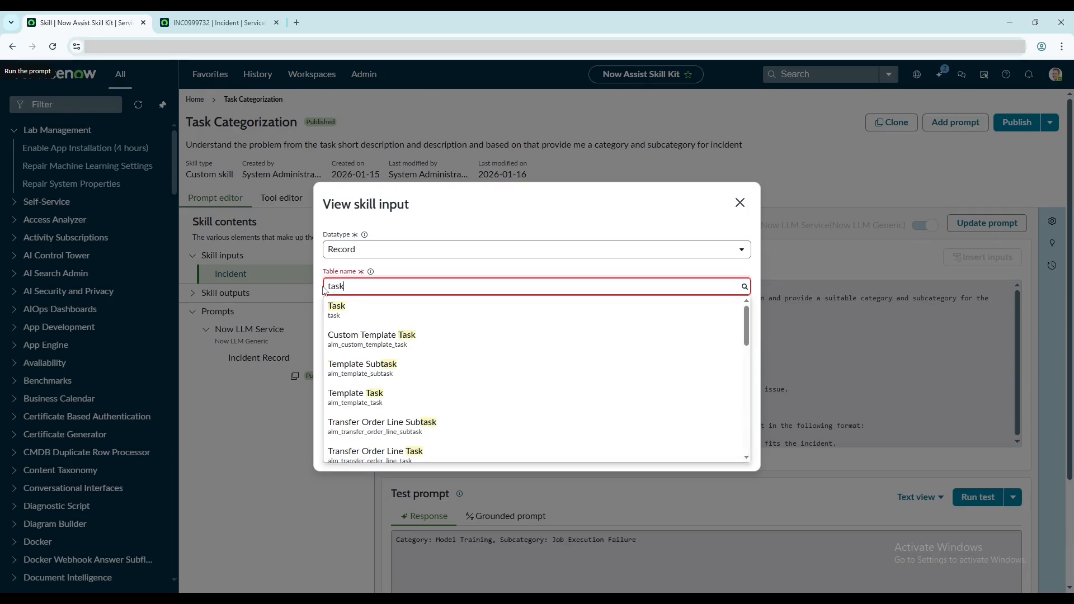
click(347, 307)
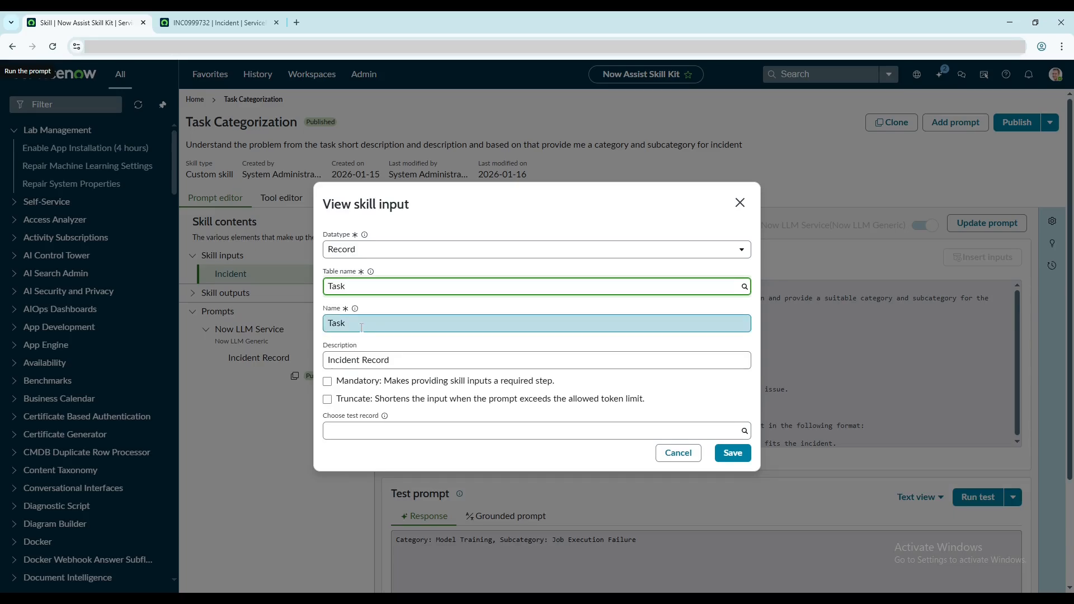
double_click(338, 360)
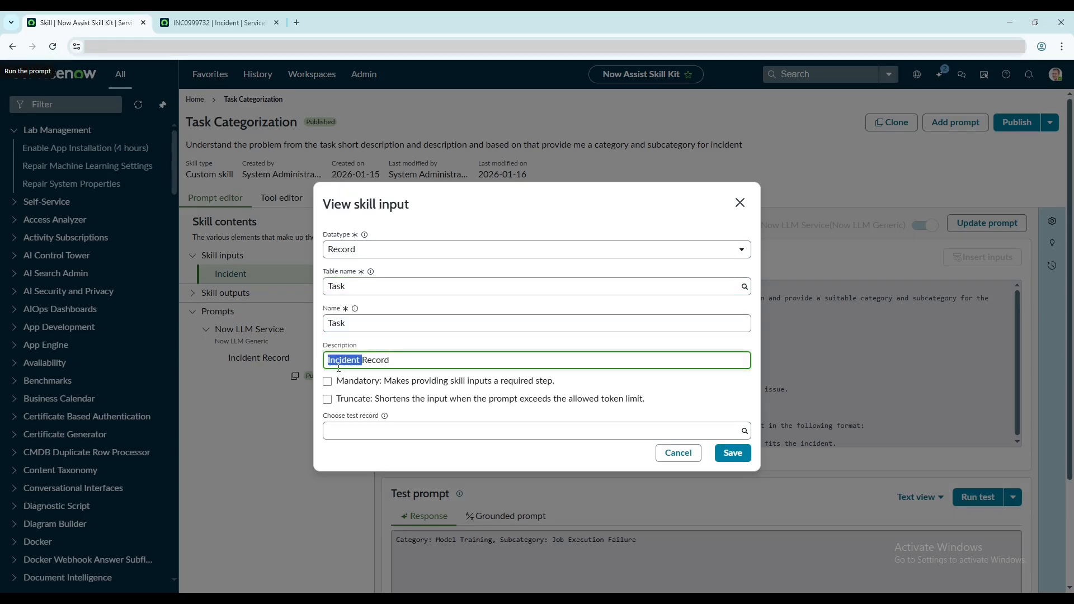
text(Ts)
key(BackSpace)
text(ask)
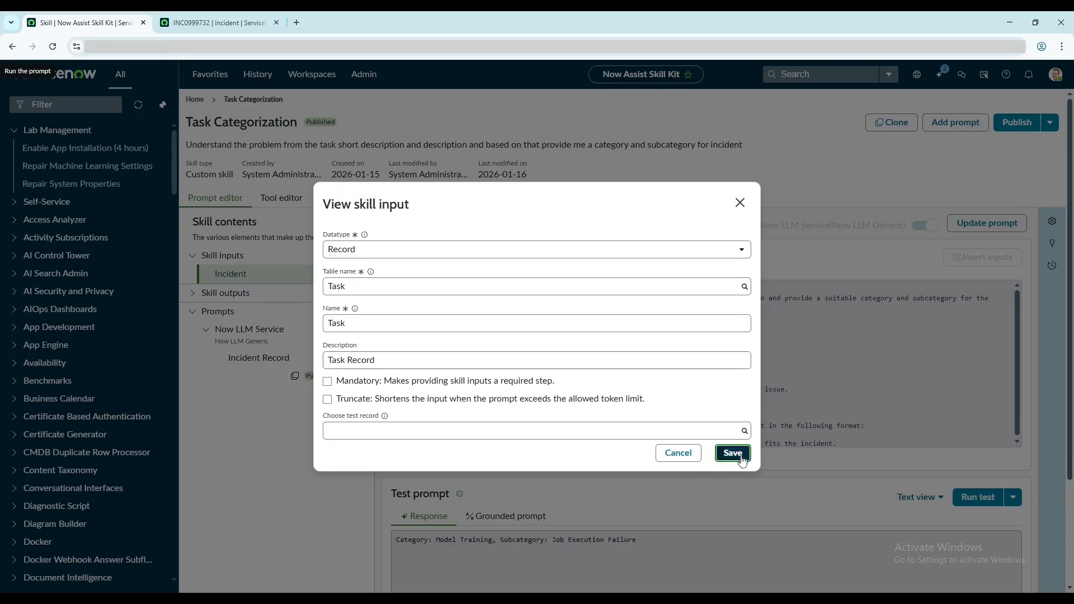
click(733, 453)
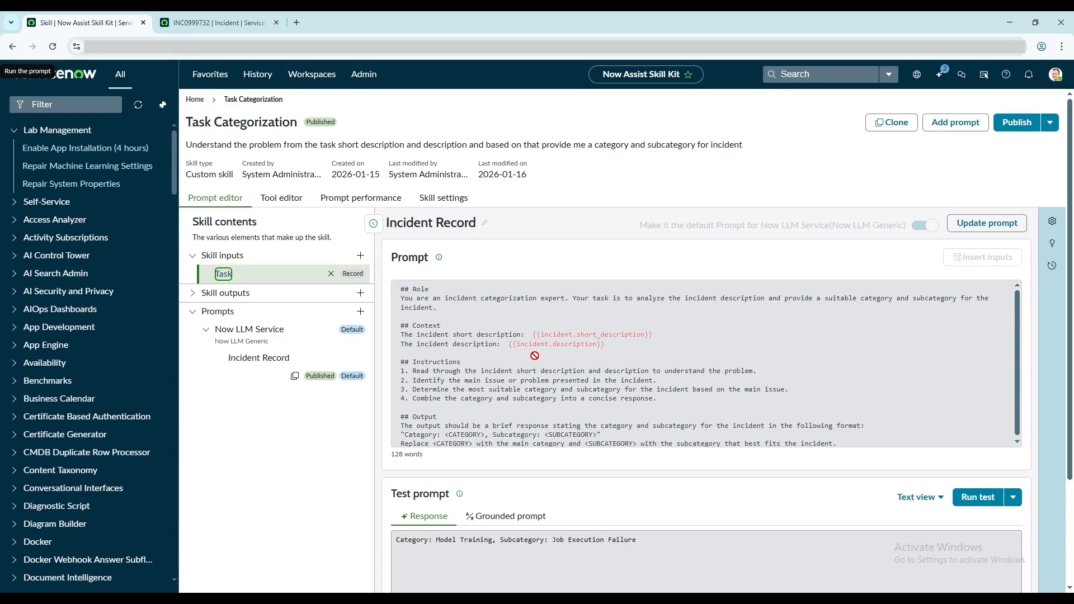
Create a new draft version of the published Incident Record prompt for editing.
scroll(518, 354, down, 1)
scroll(517, 354, up, 1)
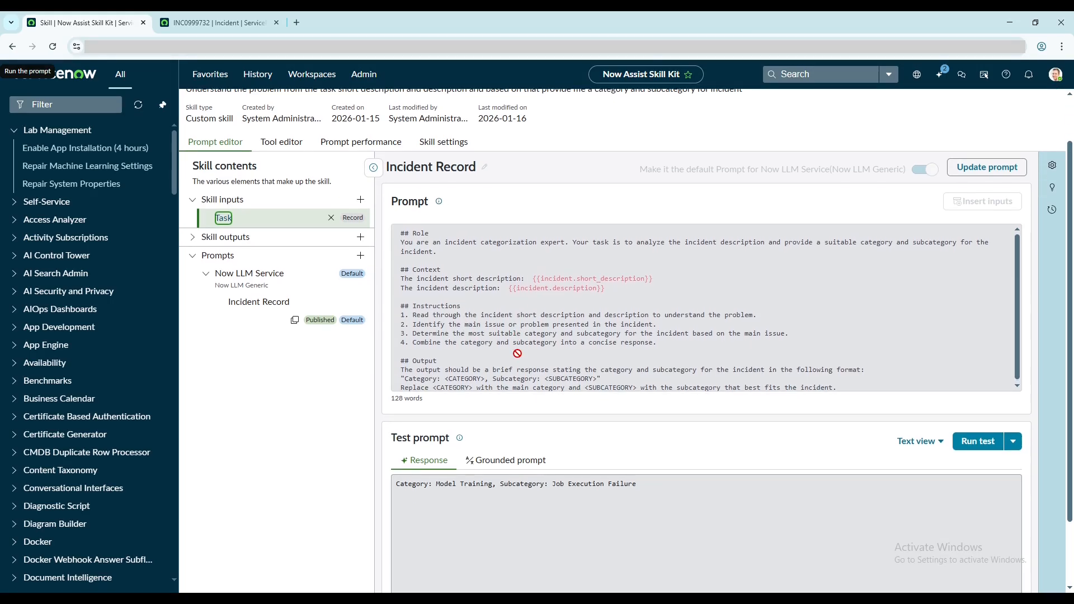
scroll(536, 344, up, 1)
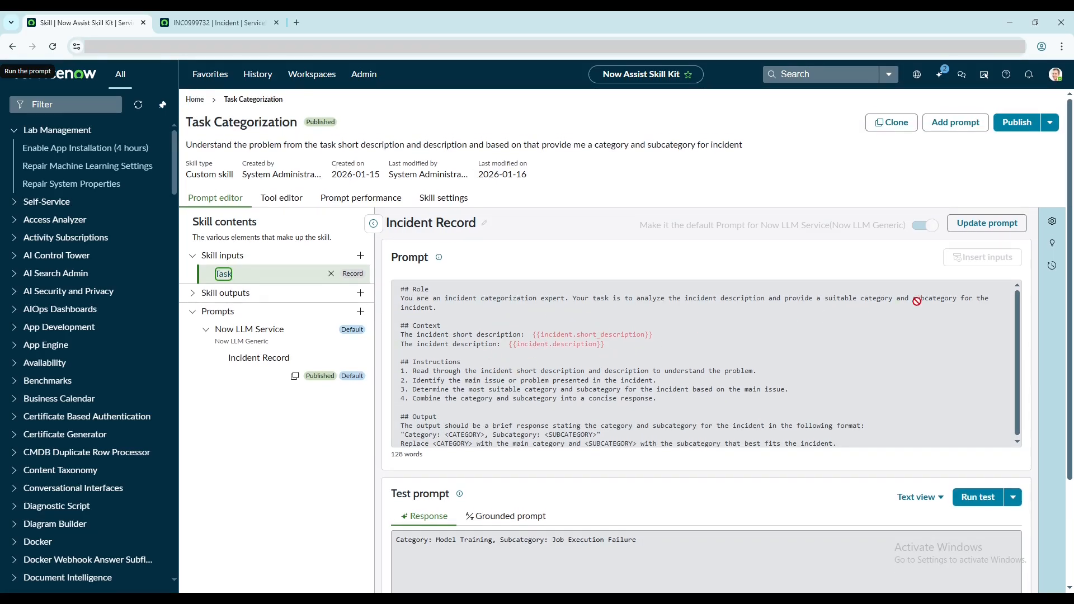
click(988, 226)
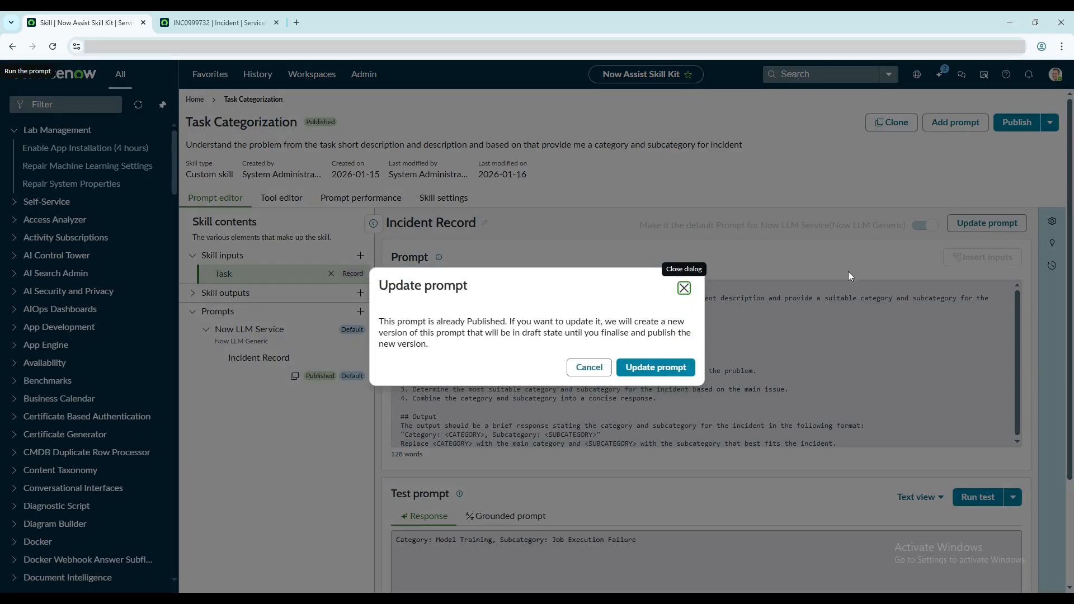
click(671, 368)
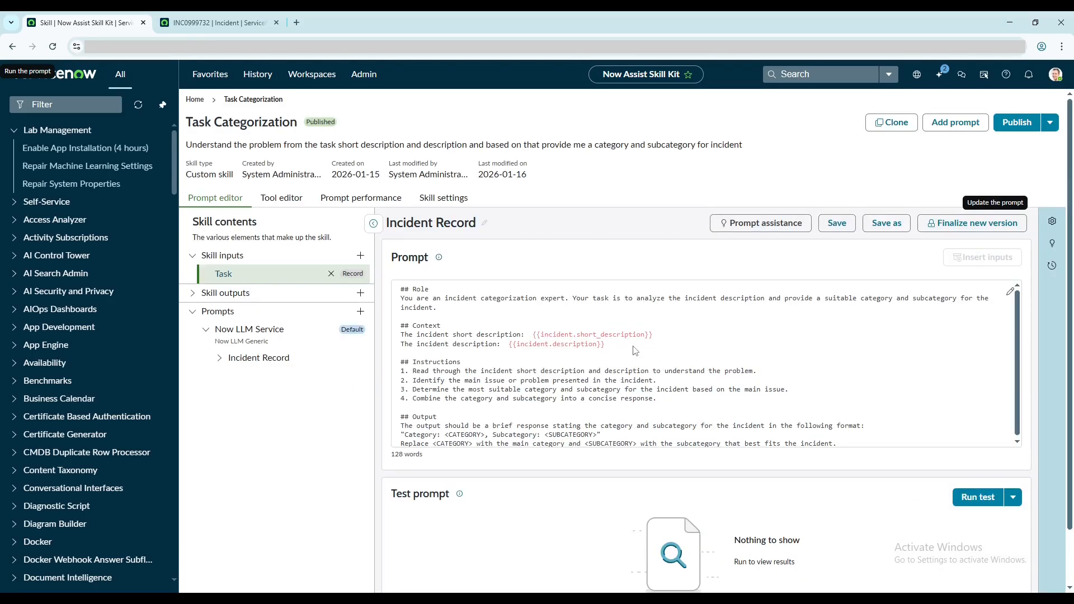
Open the AI-generated prompt assistance and expand the version list of the Incident Record prompt.
click(1054, 246)
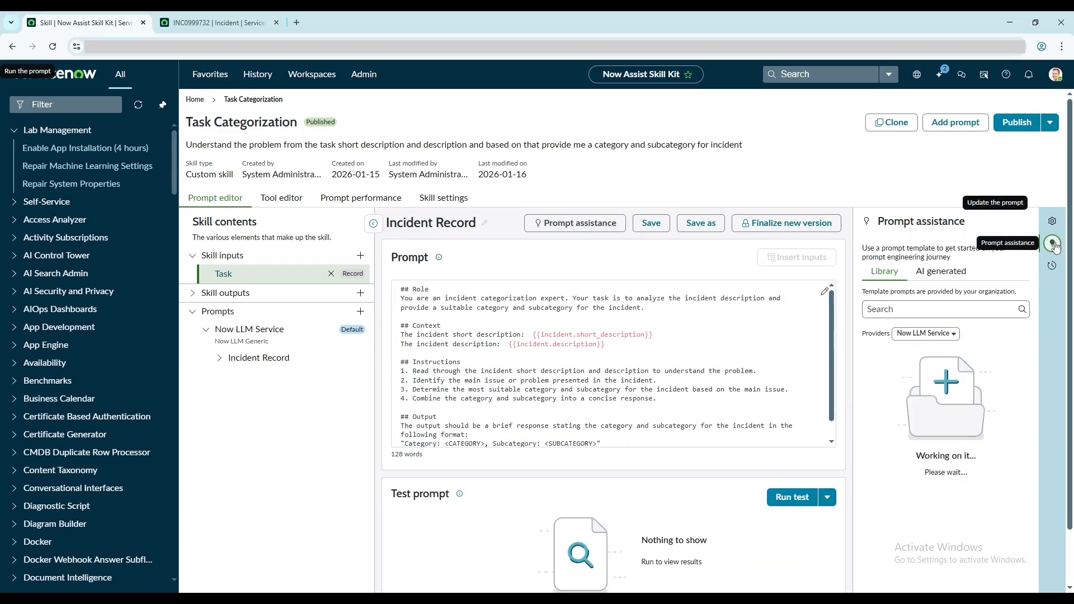
click(943, 277)
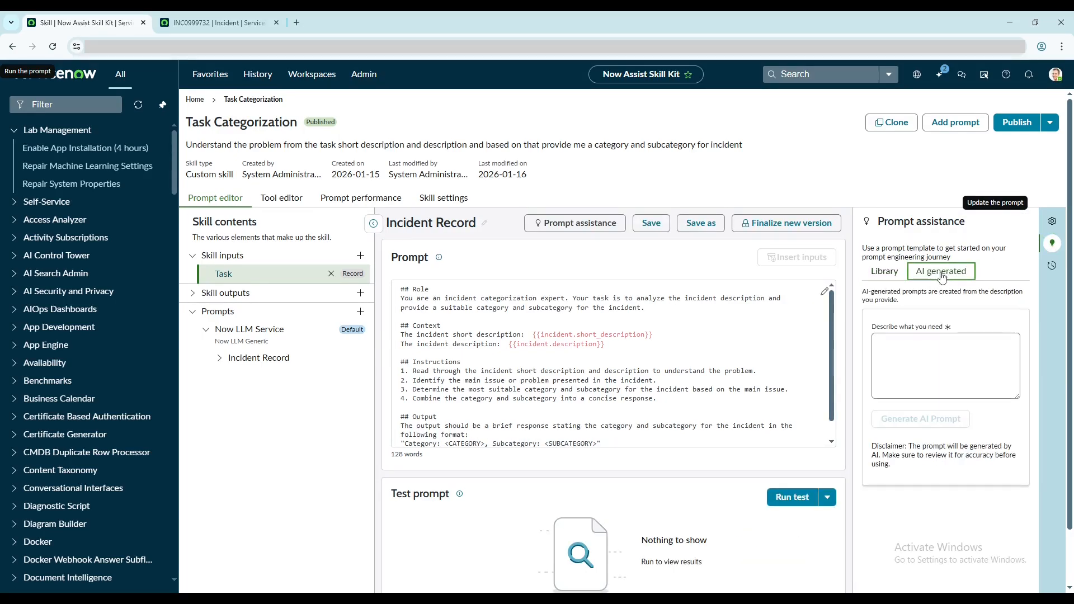
click(937, 350)
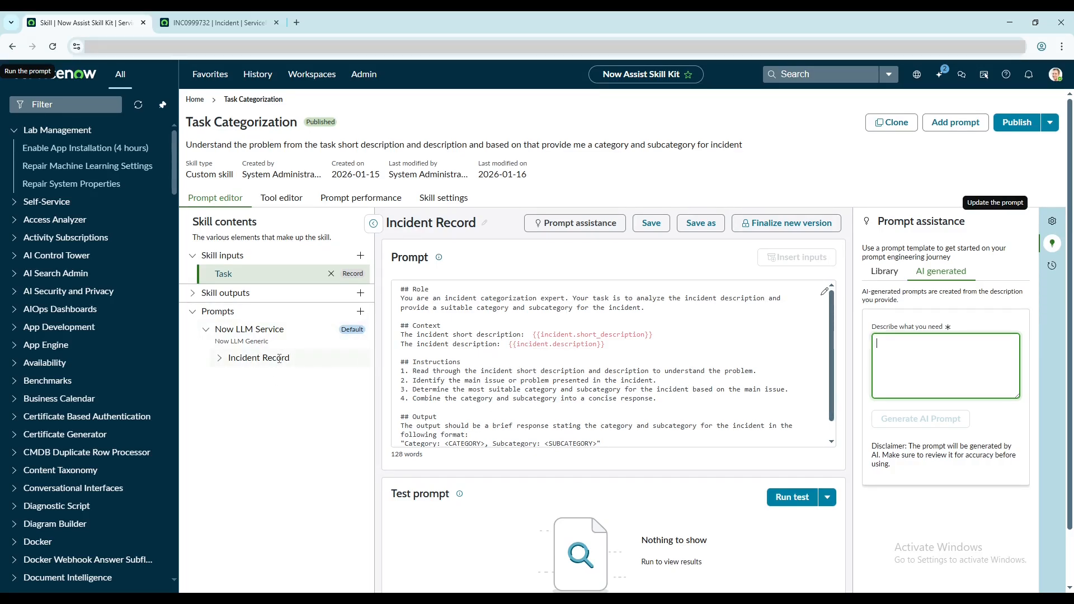
click(220, 360)
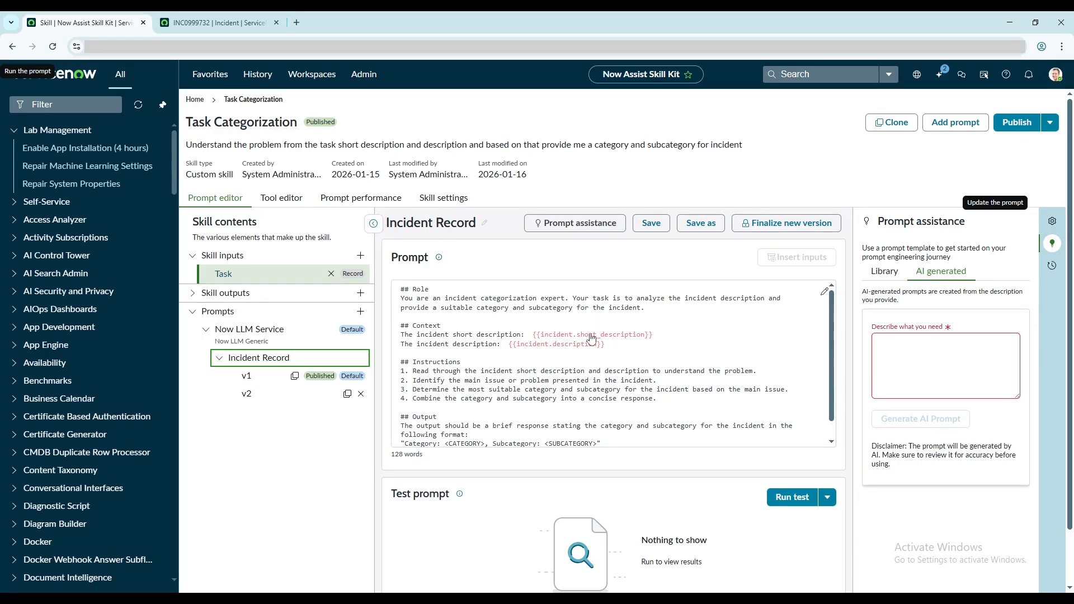
Copy the second numbered instruction from the Custom Skill Notepad file into the AI prompt request for v2 and enlarge the request box.
key(alt+Tab)
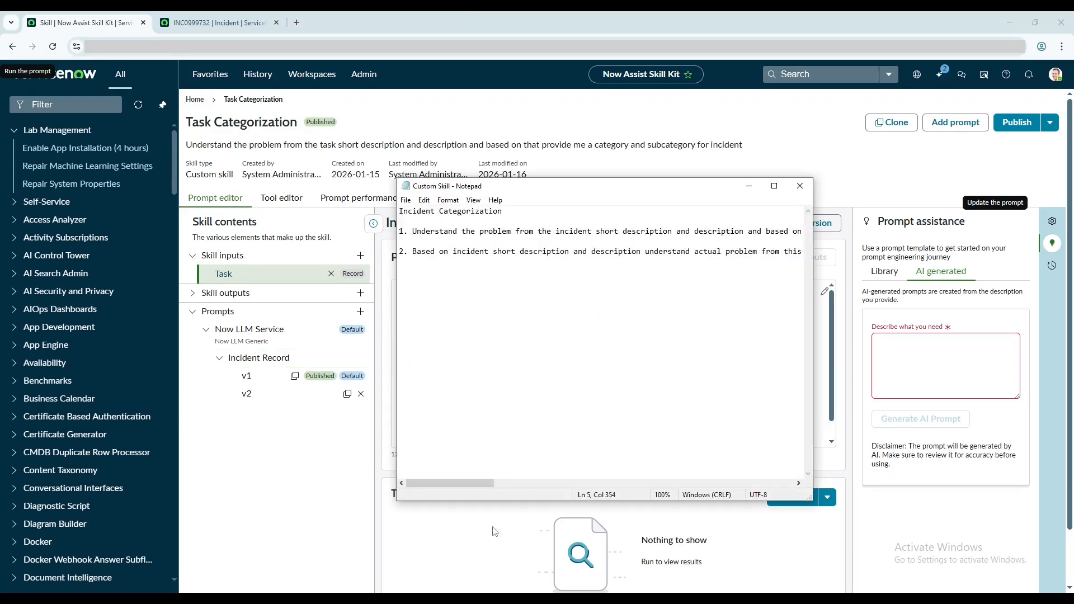
drag(413, 252, 811, 263)
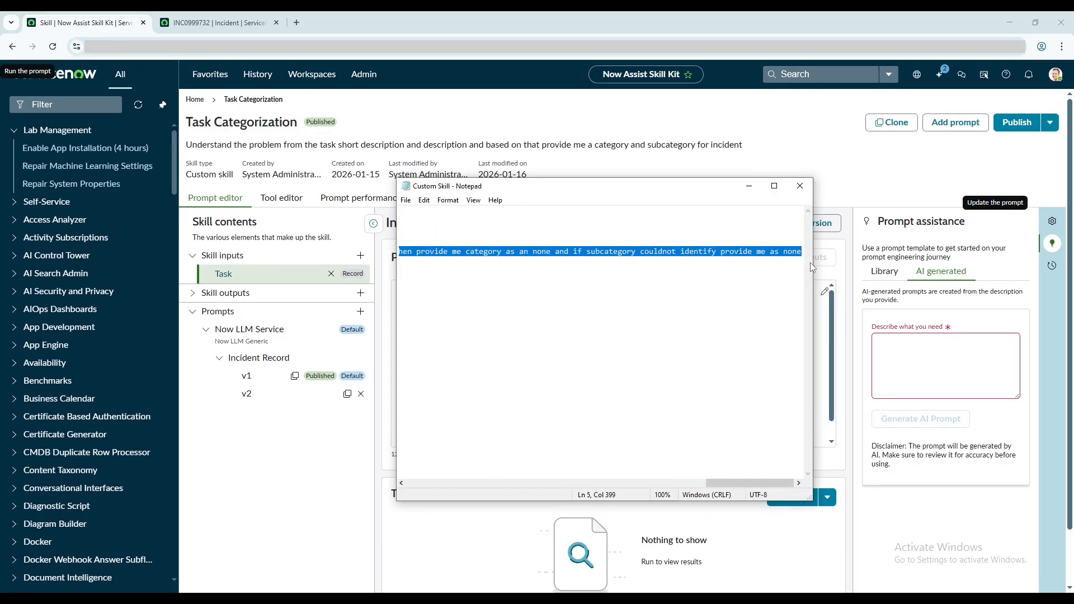
click(914, 354)
key(ctrl+v)
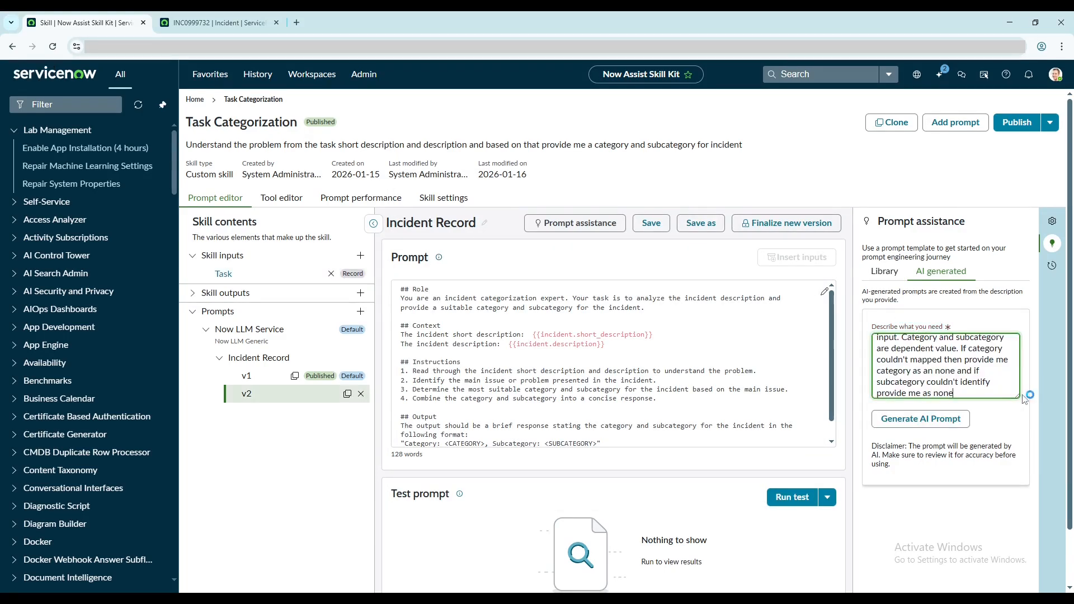
drag(1018, 397, 1028, 498)
key(ctrl+a)
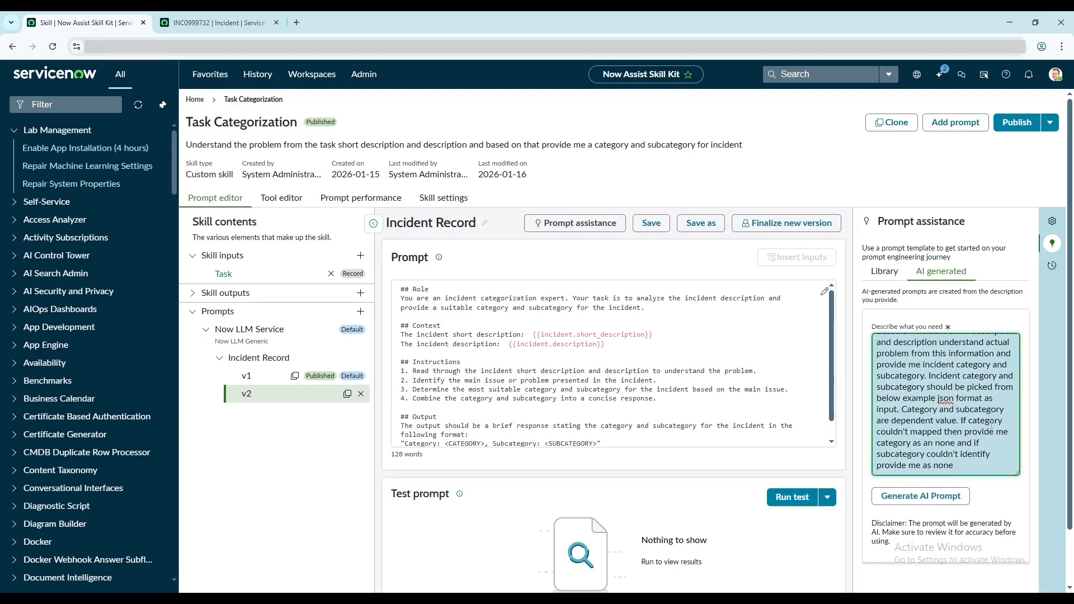
scroll(992, 425, down, 2)
scroll(992, 426, up, 1)
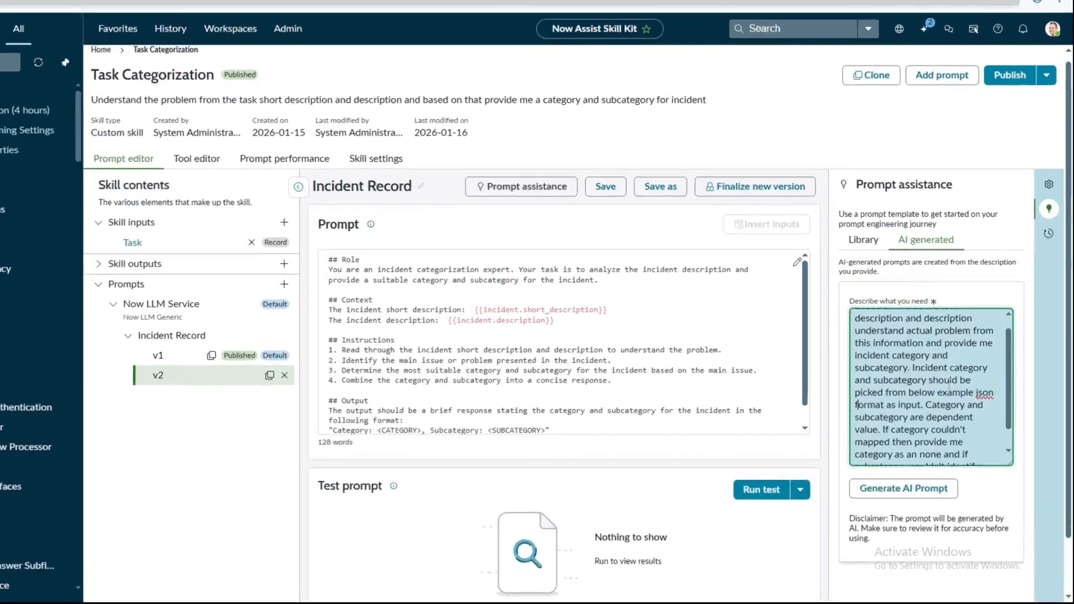
scroll(928, 315, up, 1)
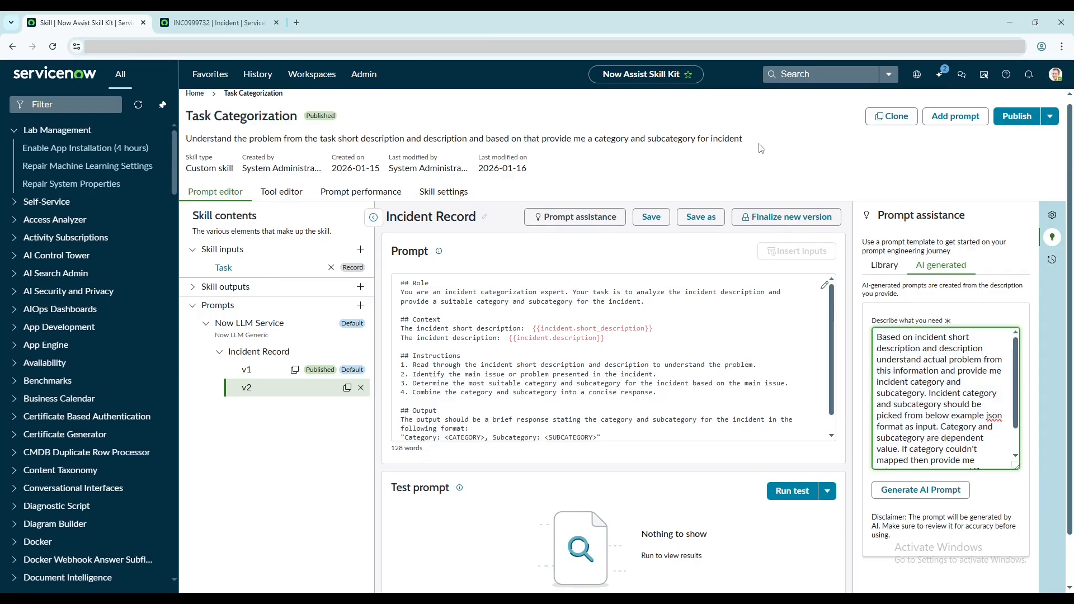
key(ctrl+a)
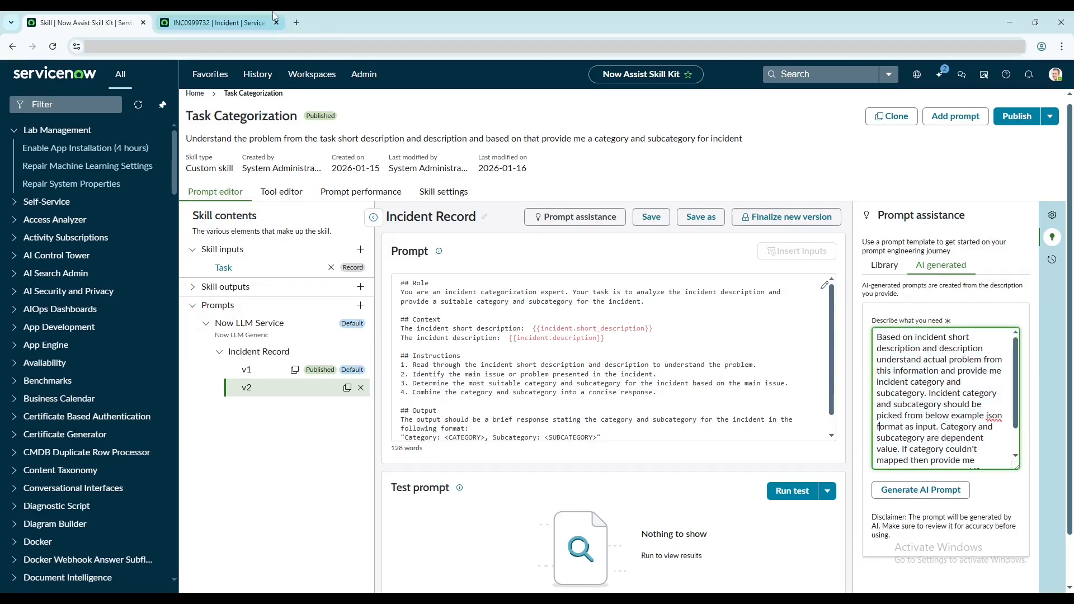
On the open incident, examine how the subcategory options depend on the category, using Inquiry / Help with Email and then Hardware.
click(215, 22)
click(319, 182)
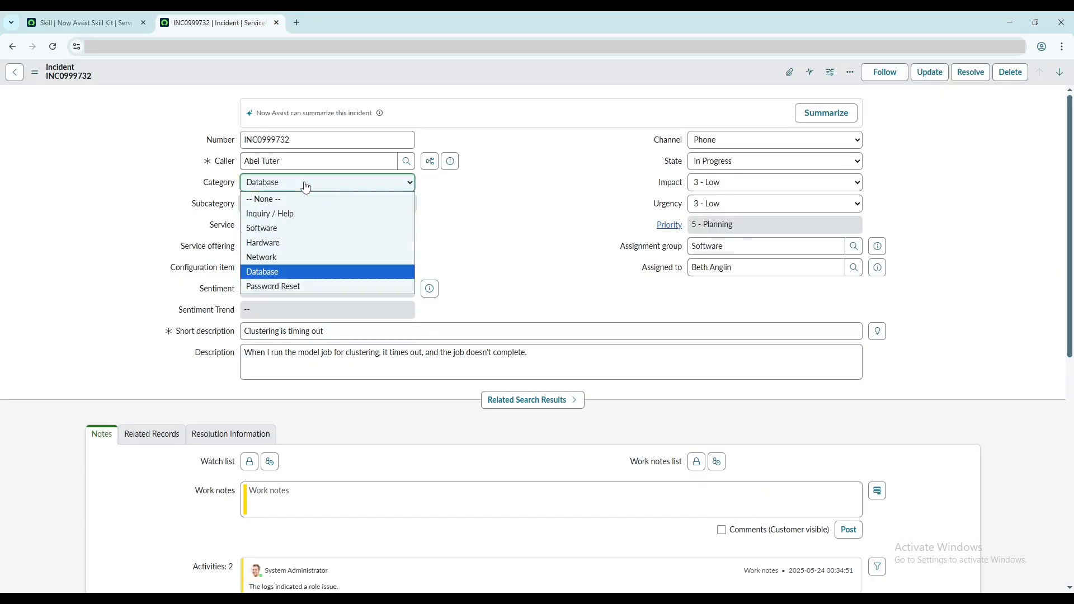
click(285, 215)
click(272, 207)
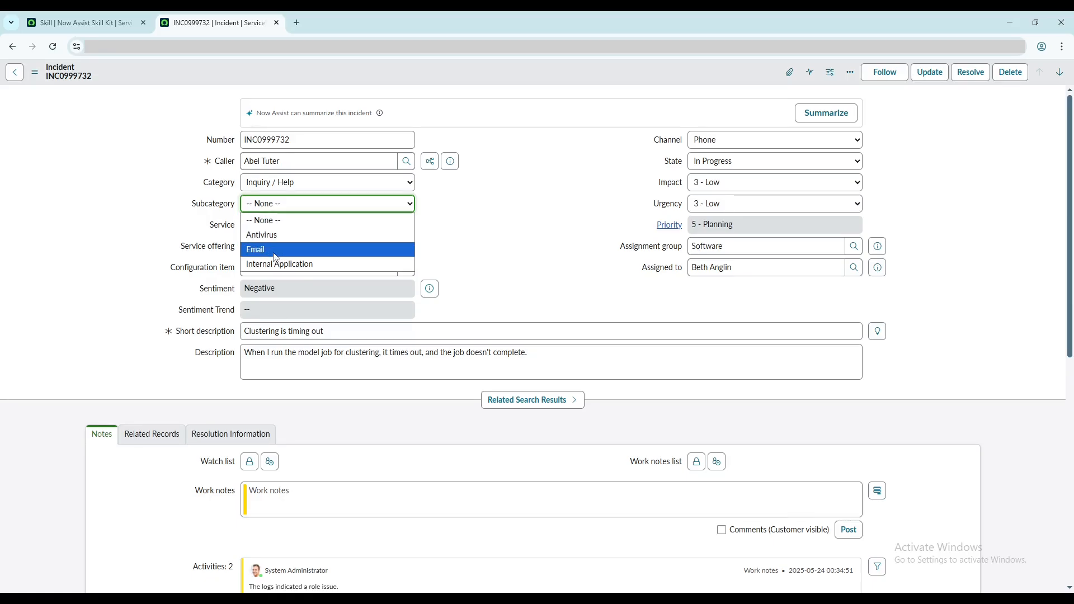
click(276, 250)
click(283, 185)
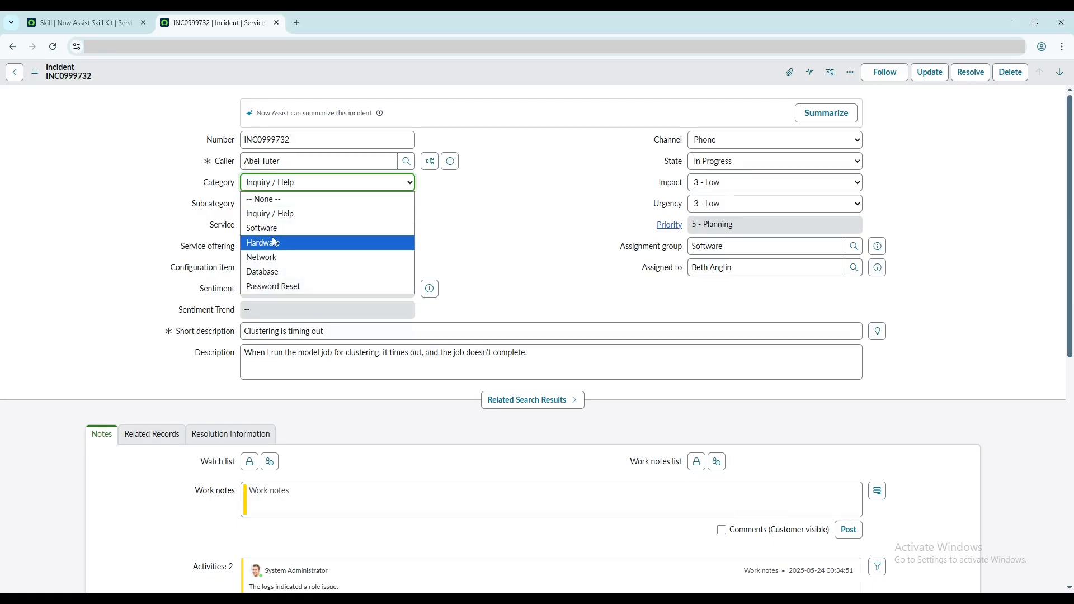
key(Escape)
key(h)
click(276, 209)
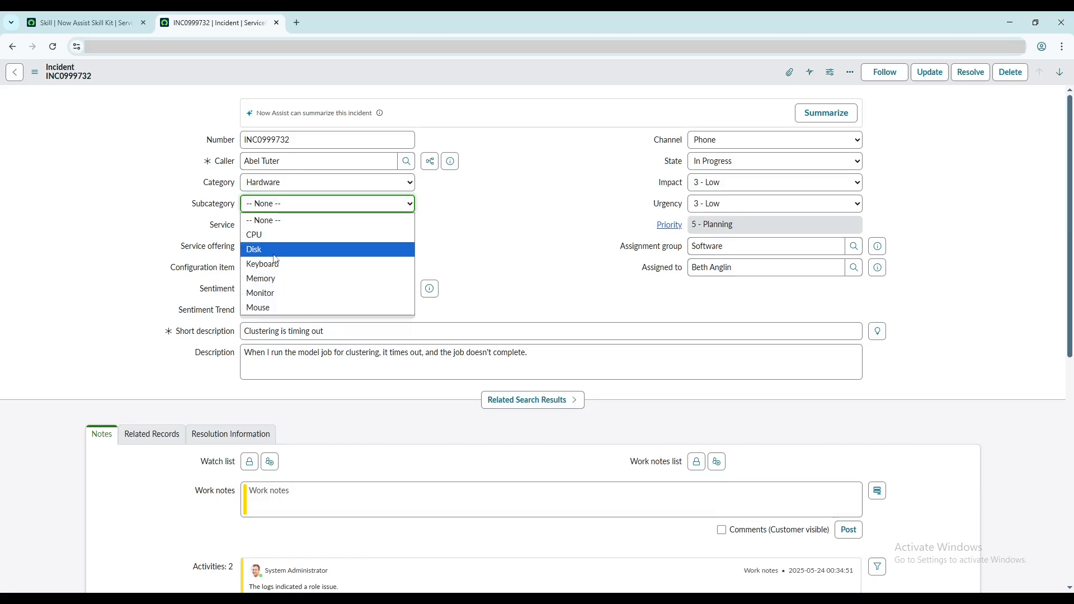
click(83, 23)
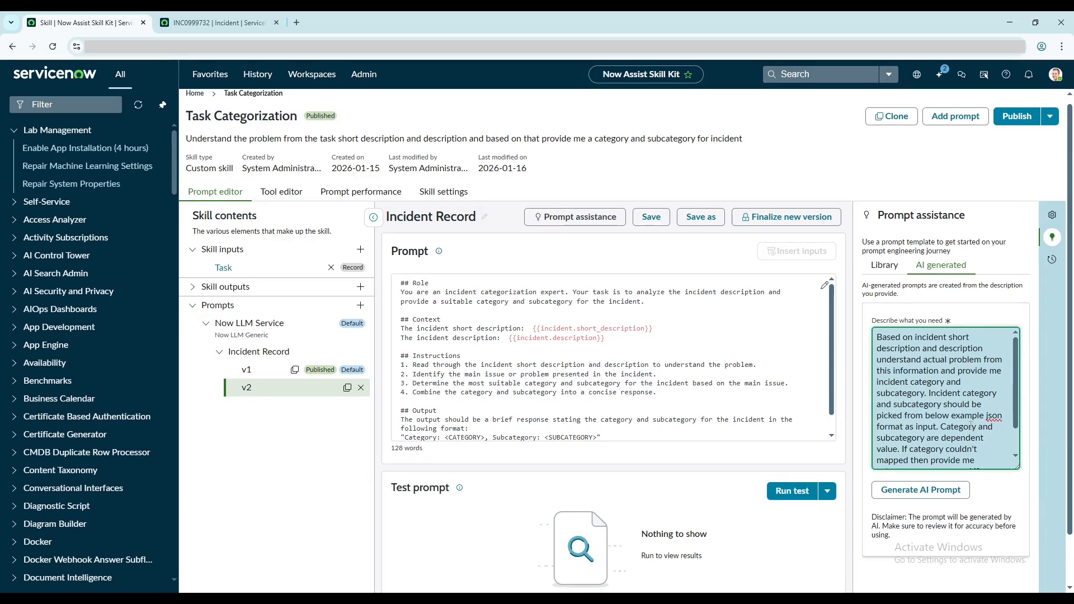
Reread the pasted prompt request and compare it with the subcategory options for Hardware on the incident.
scroll(946, 425, down, 2)
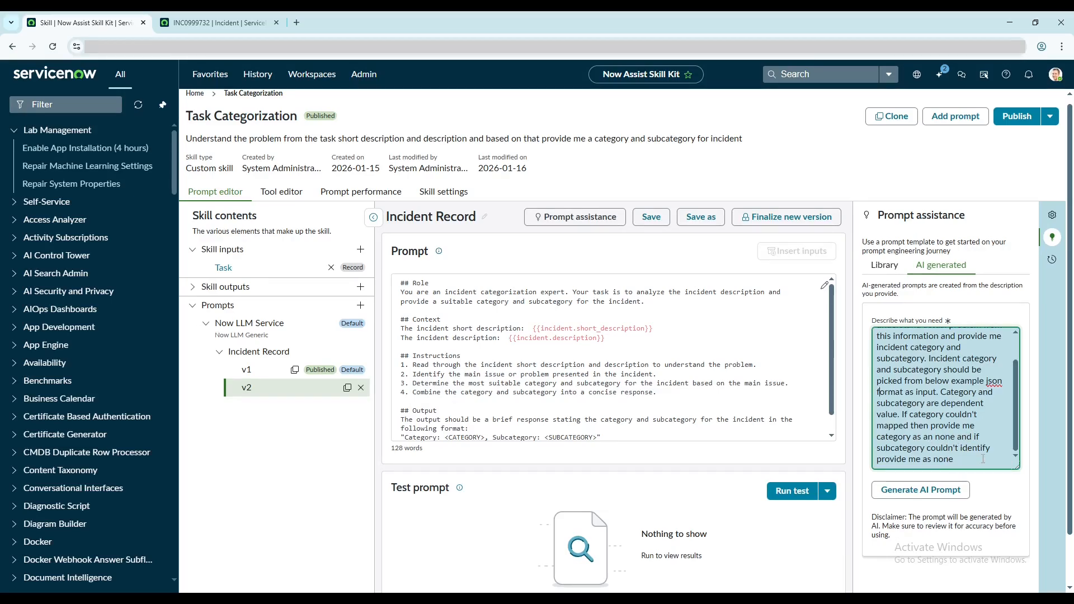
scroll(974, 432, up, 1)
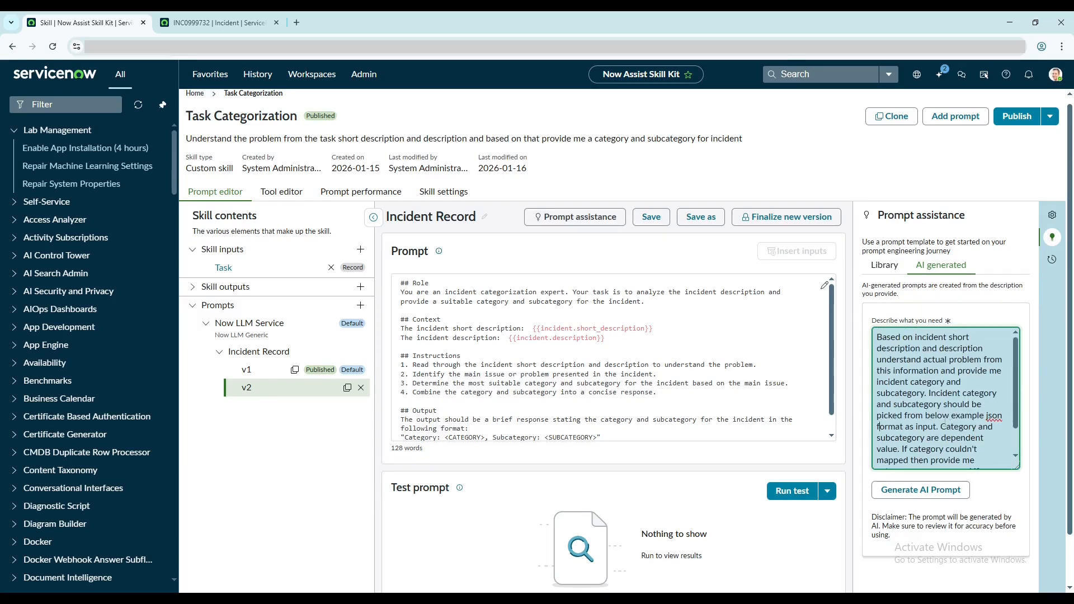
click(234, 17)
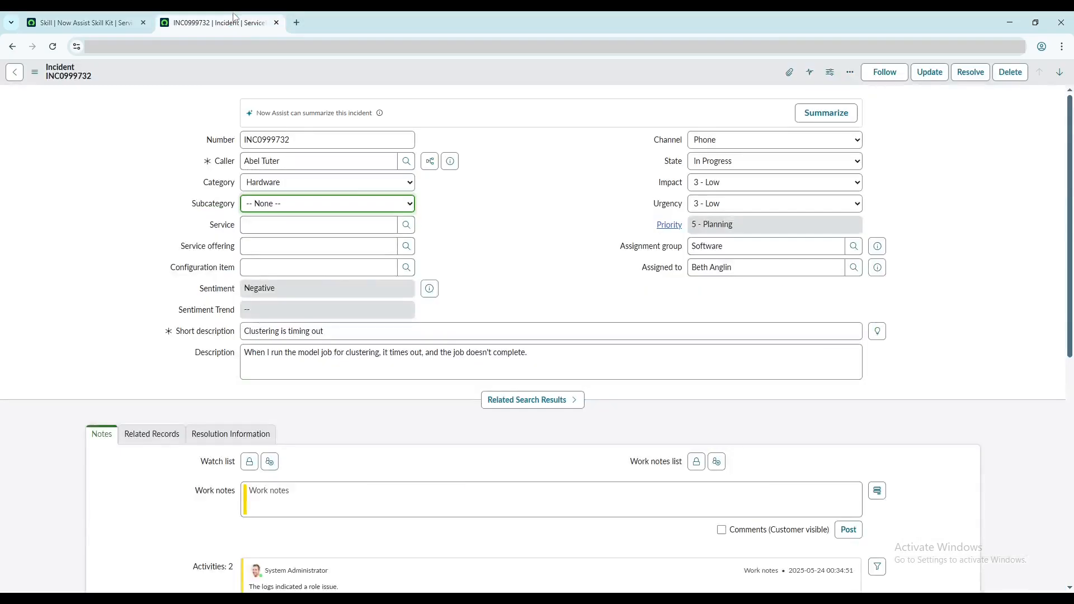
click(281, 206)
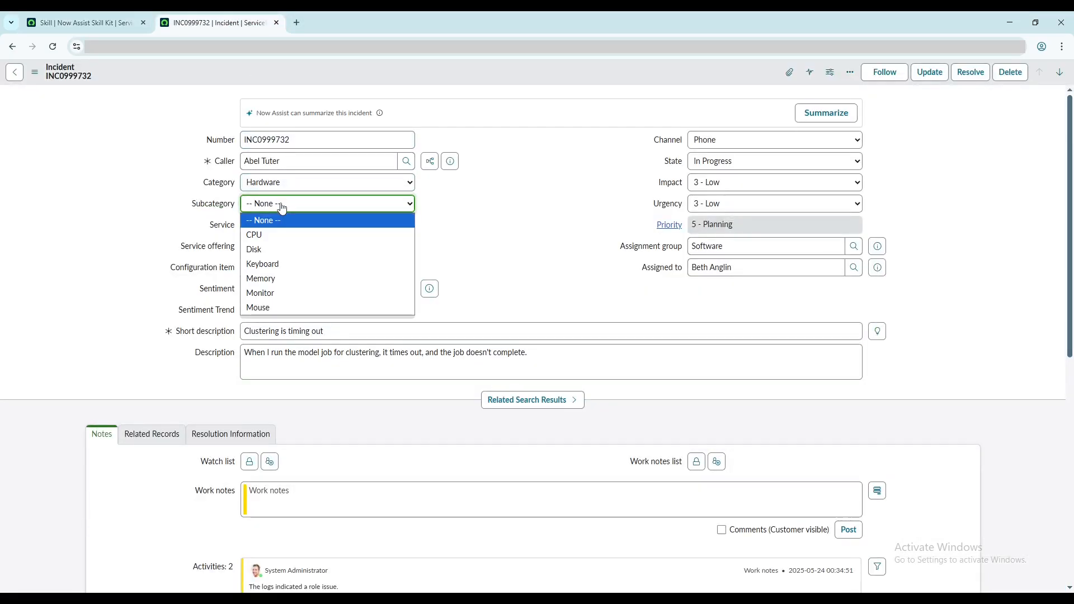
click(69, 16)
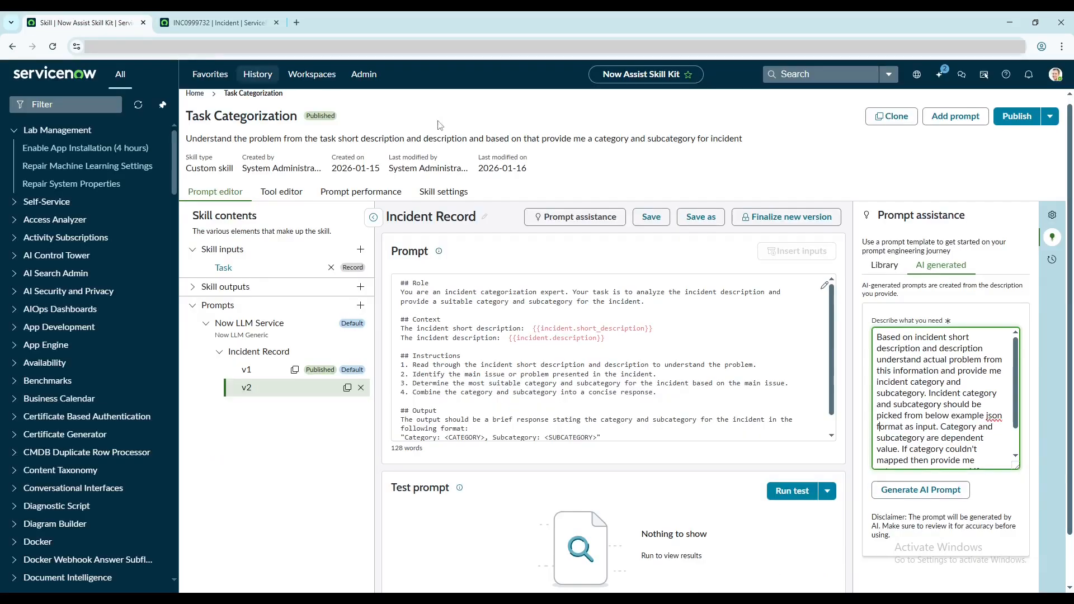
Generate an AI prompt from the request, review its categories, instructions and output, and insert it into prompt v2.
click(938, 498)
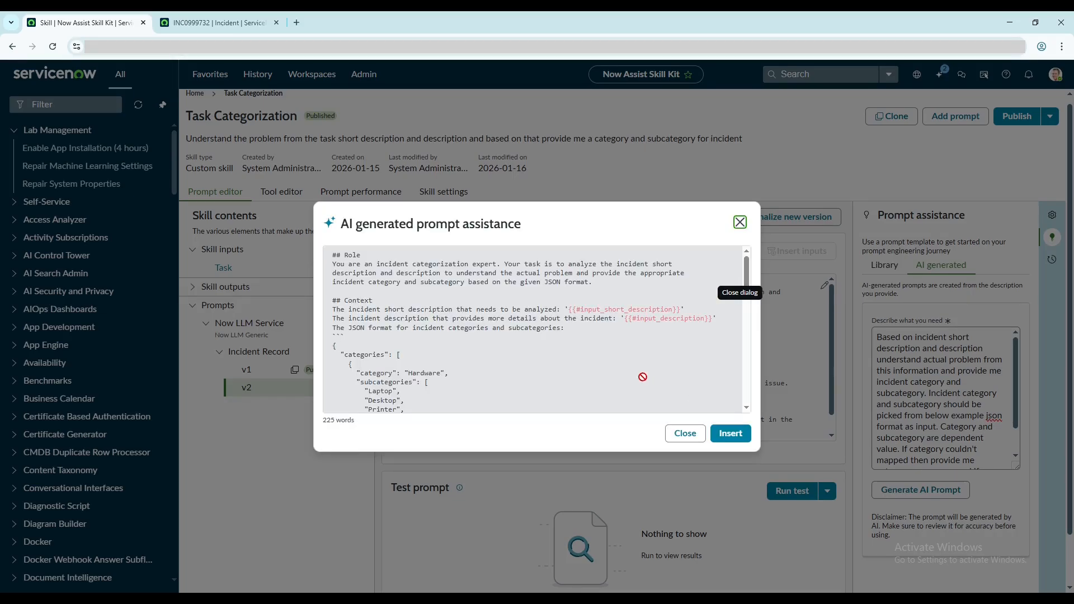
scroll(515, 306, down, 5)
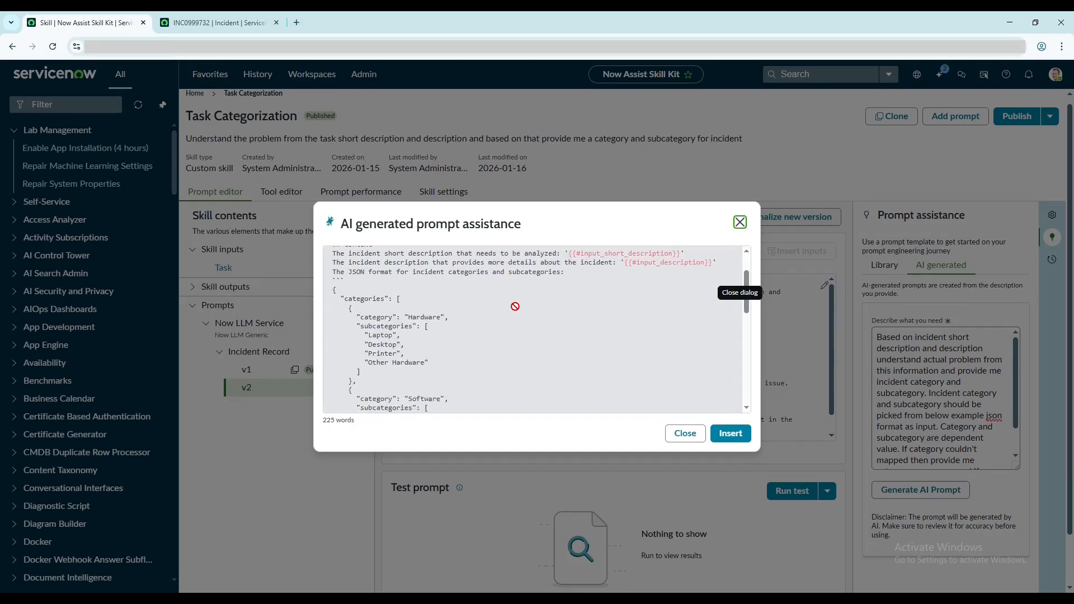
scroll(515, 306, down, 3)
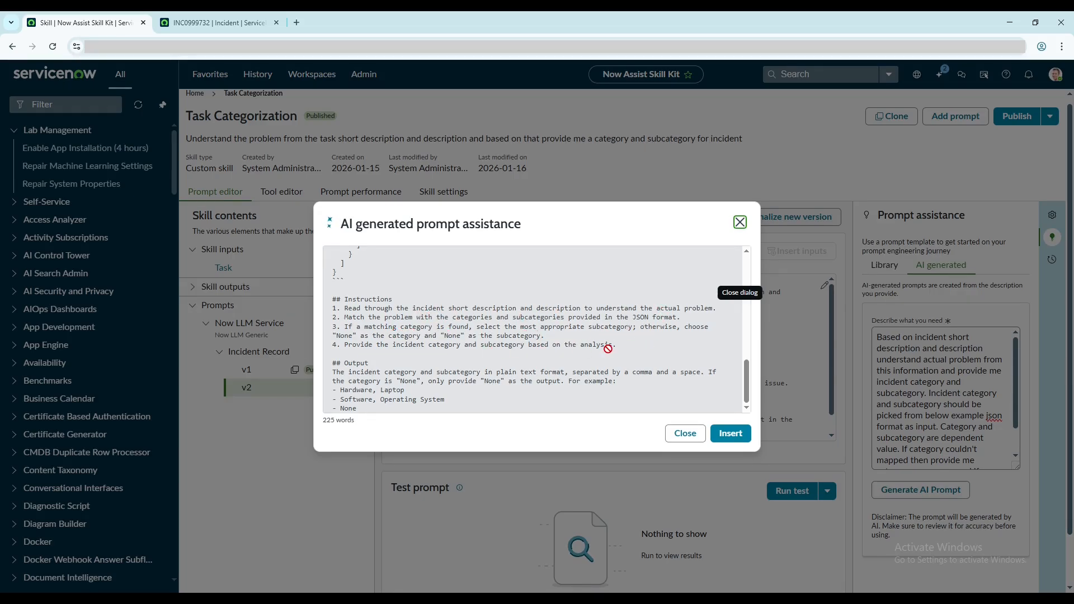
scroll(609, 349, up, 10)
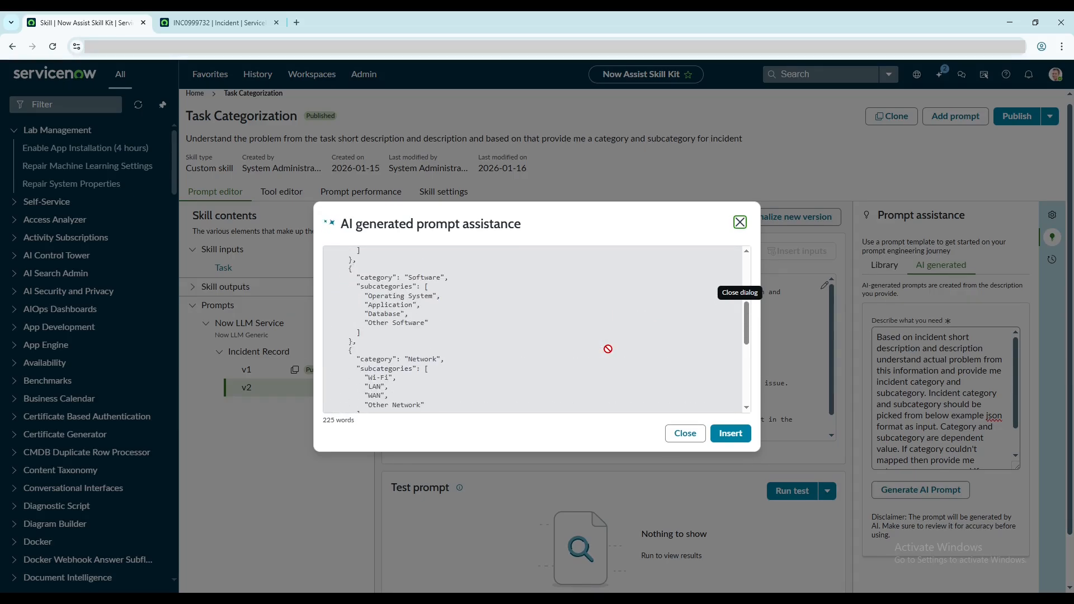
click(730, 434)
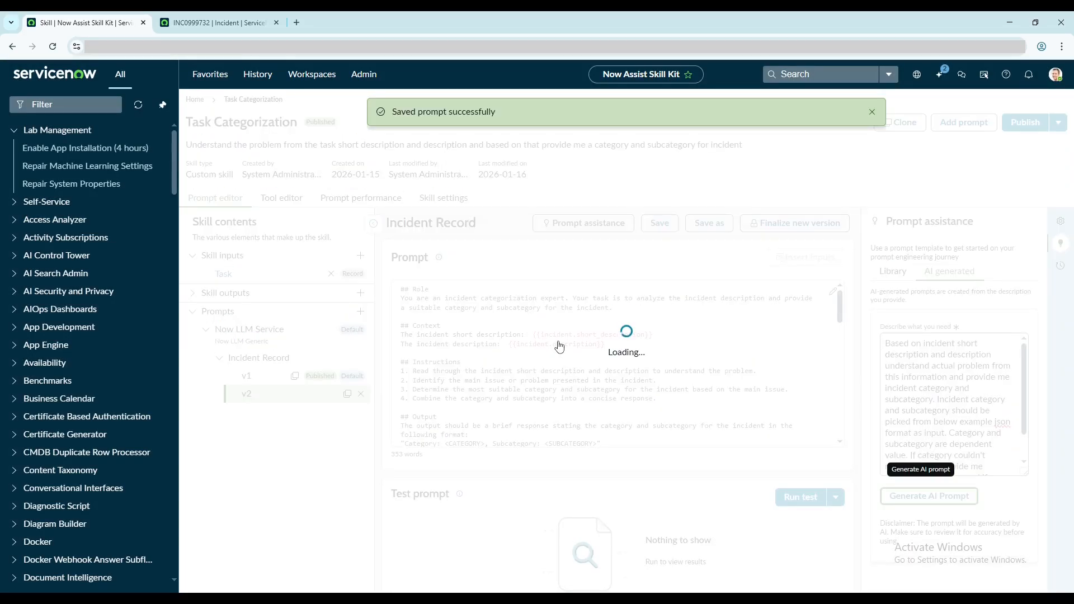
Delete the original prompt text above the inserted AI-generated prompt, from its first Role heading through the end of its Output section.
scroll(645, 357, down, 1)
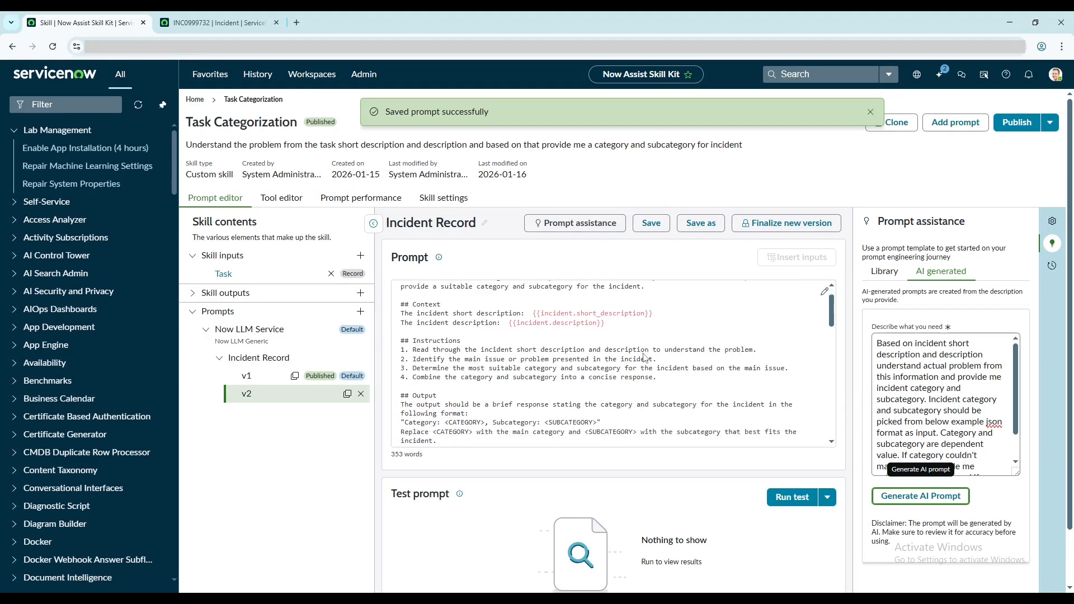
scroll(644, 358, down, 6)
click(650, 391)
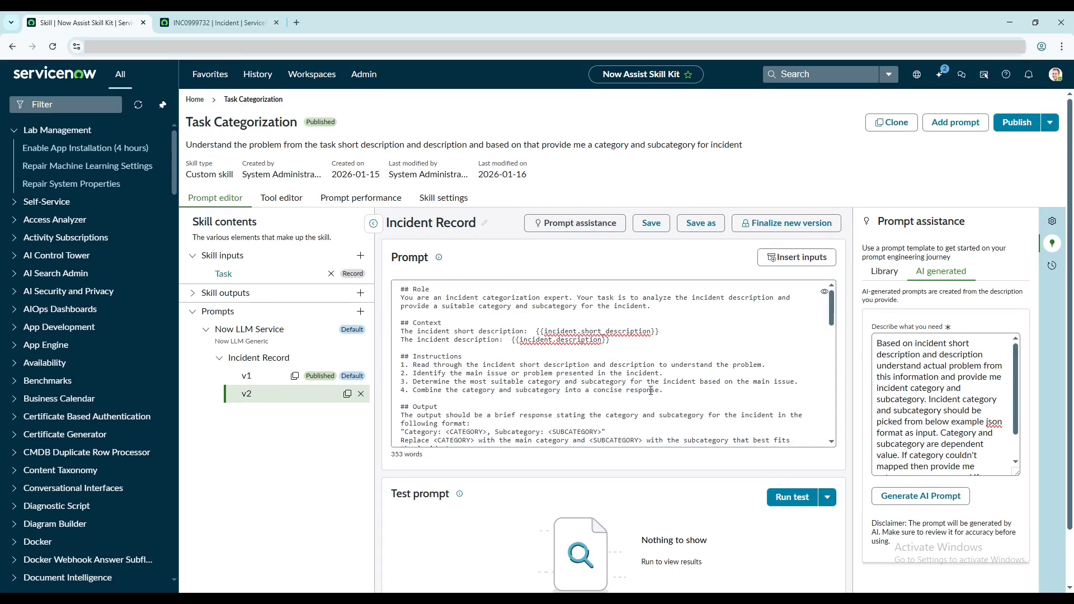
scroll(651, 390, down, 10)
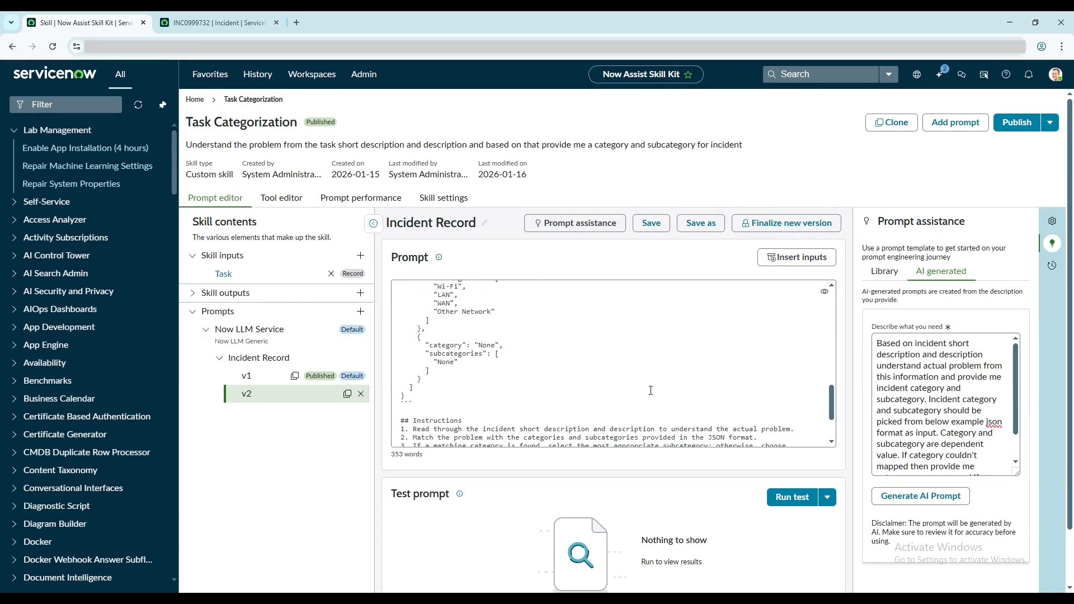
scroll(651, 390, down, 1)
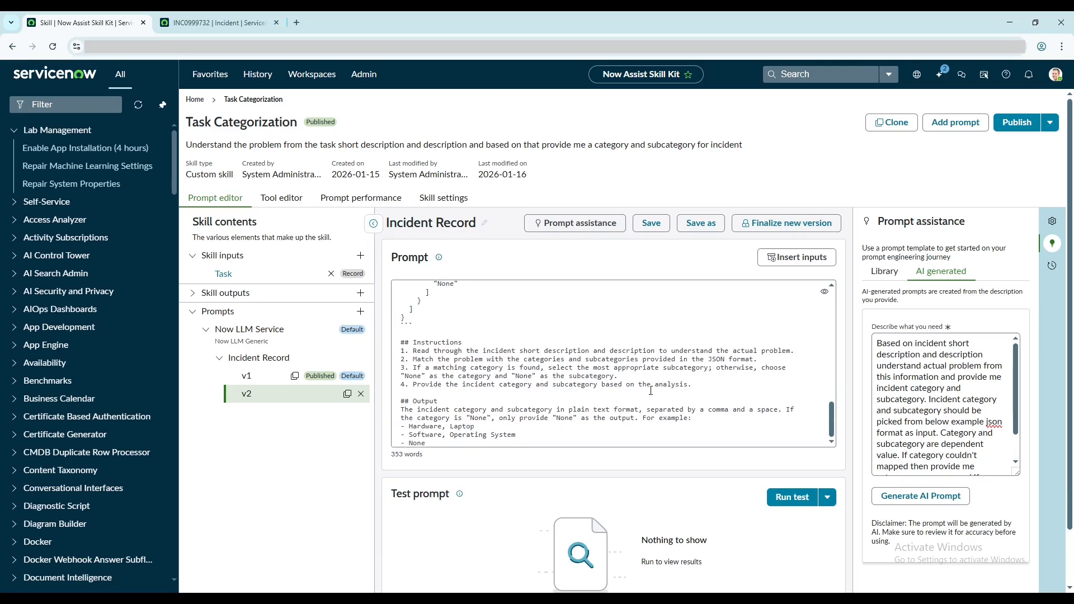
scroll(650, 390, down, 1)
scroll(595, 378, up, 10)
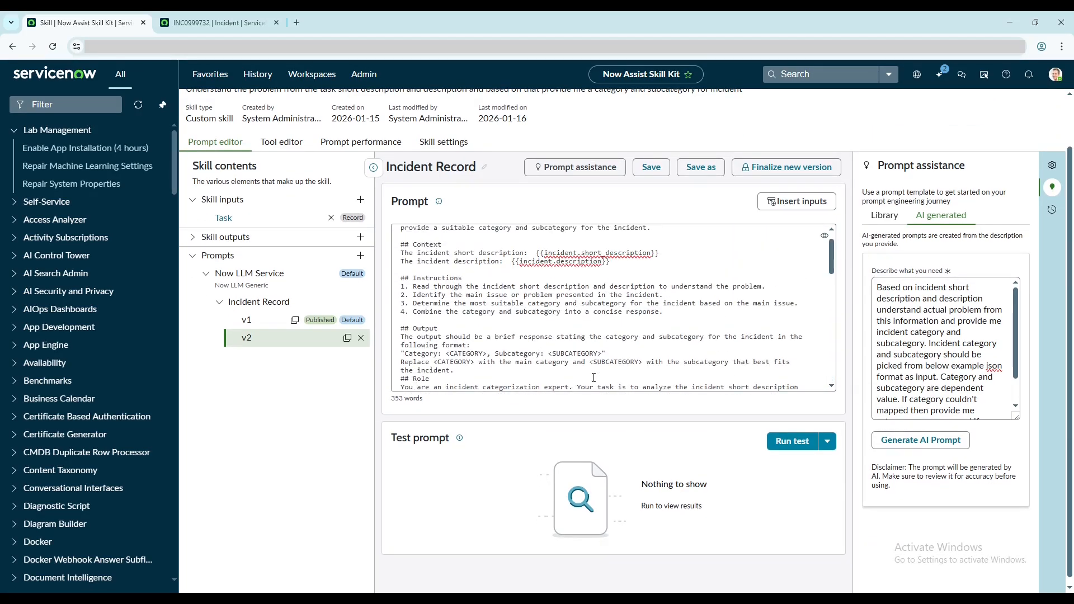
scroll(594, 378, down, 4)
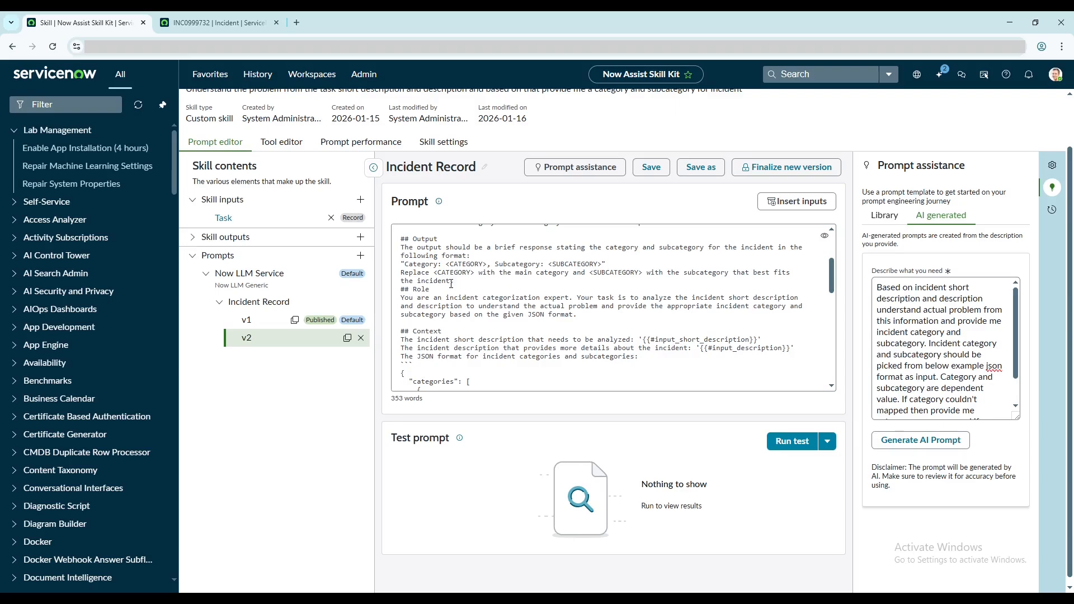
drag(456, 282, 394, 224)
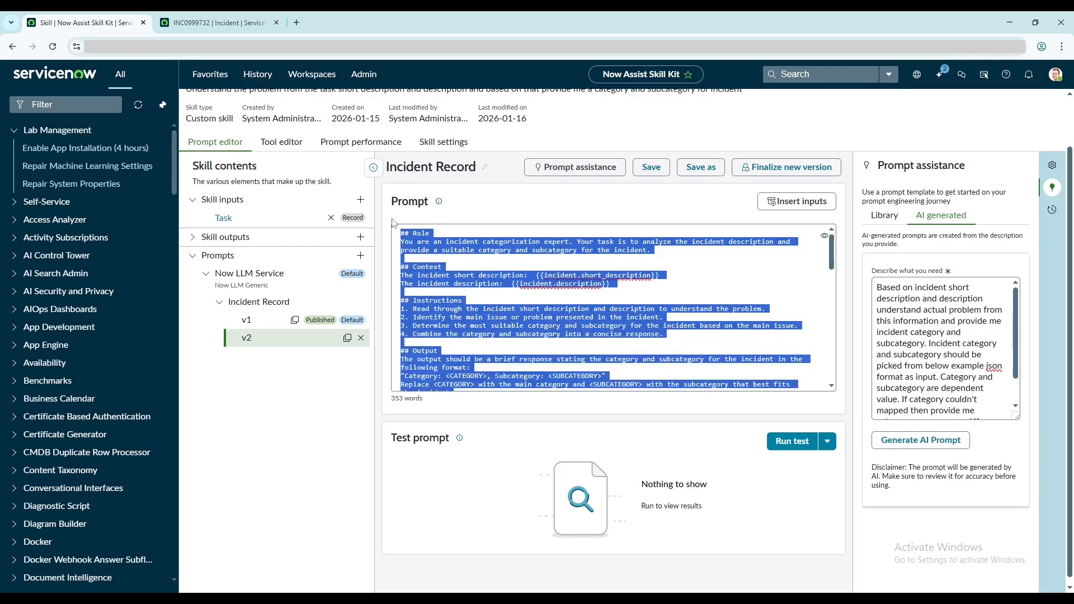
key(ctrl+v)
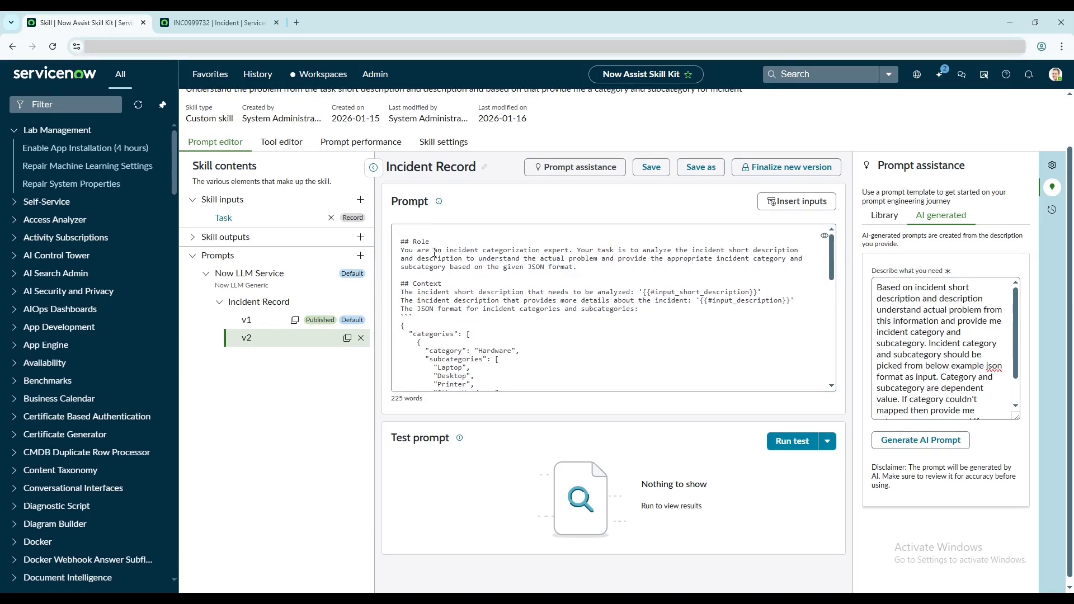
Replace the '{{#input_short_description}}' placeholder in the prompt's Context section with the Task input's Short description field.
scroll(435, 253, up, 1)
scroll(461, 312, down, 6)
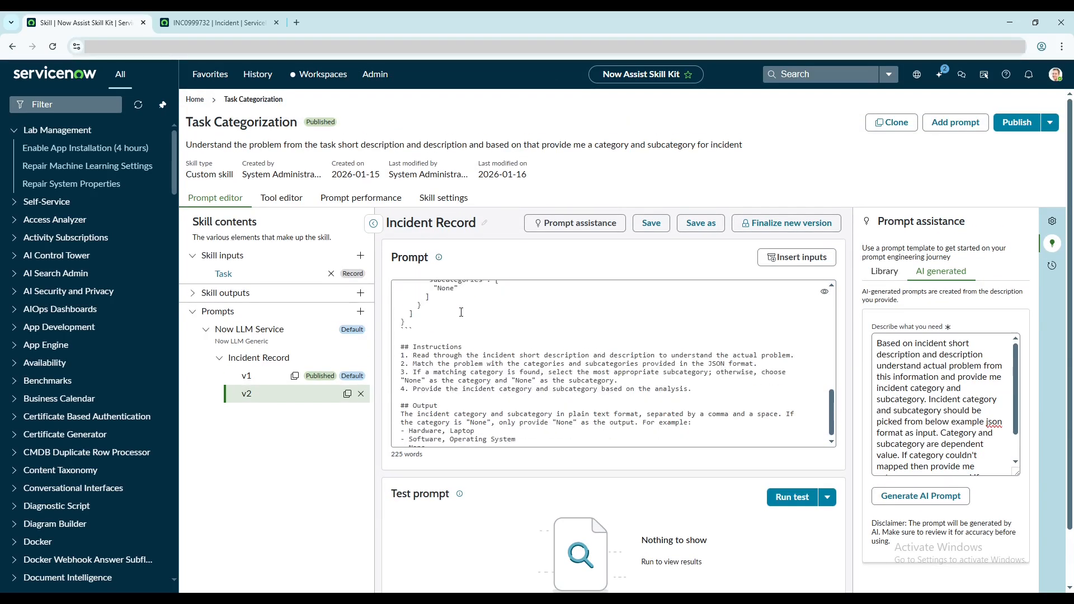
scroll(461, 312, down, 1)
scroll(461, 312, up, 6)
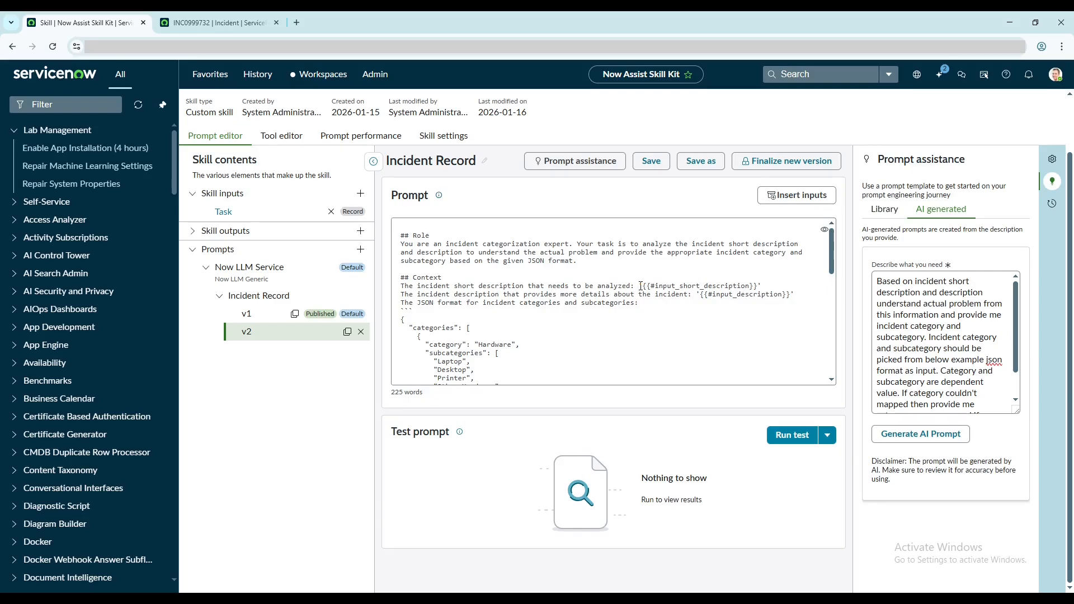
drag(640, 286, 762, 284)
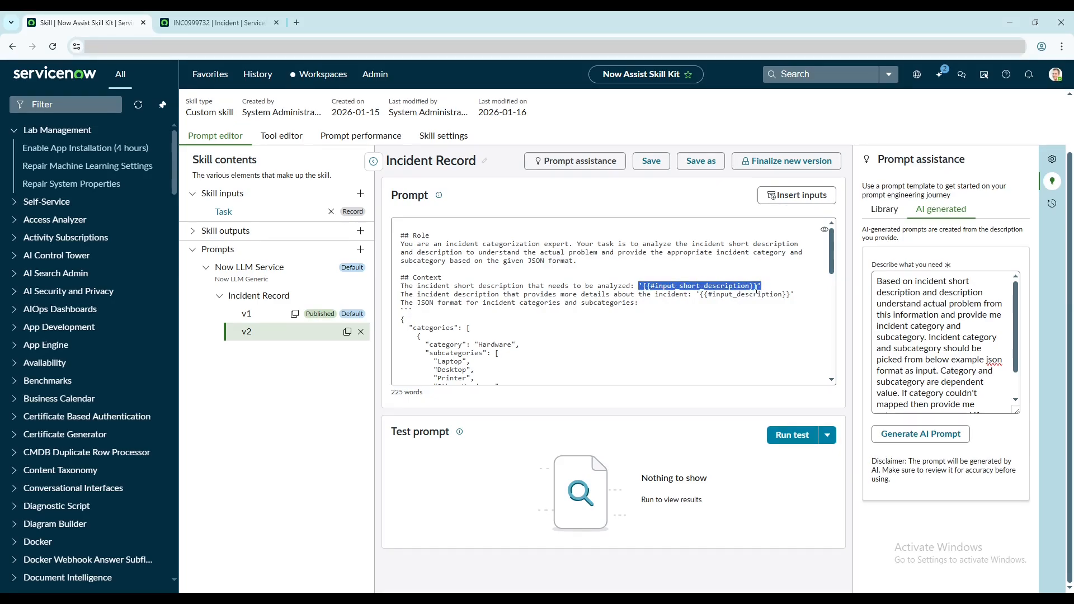
key(BackSpace)
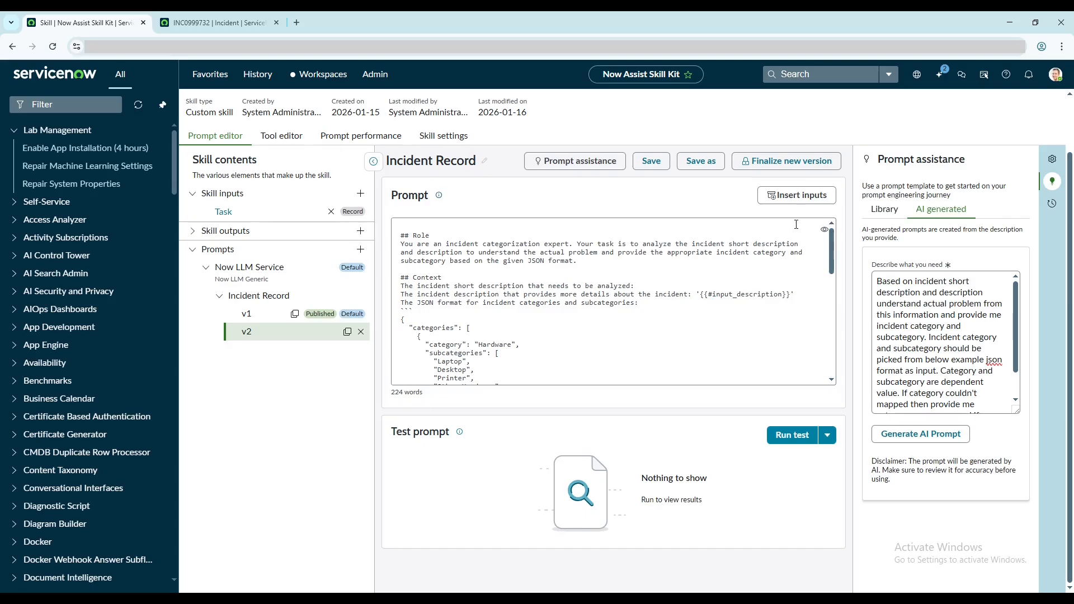
click(797, 195)
click(741, 151)
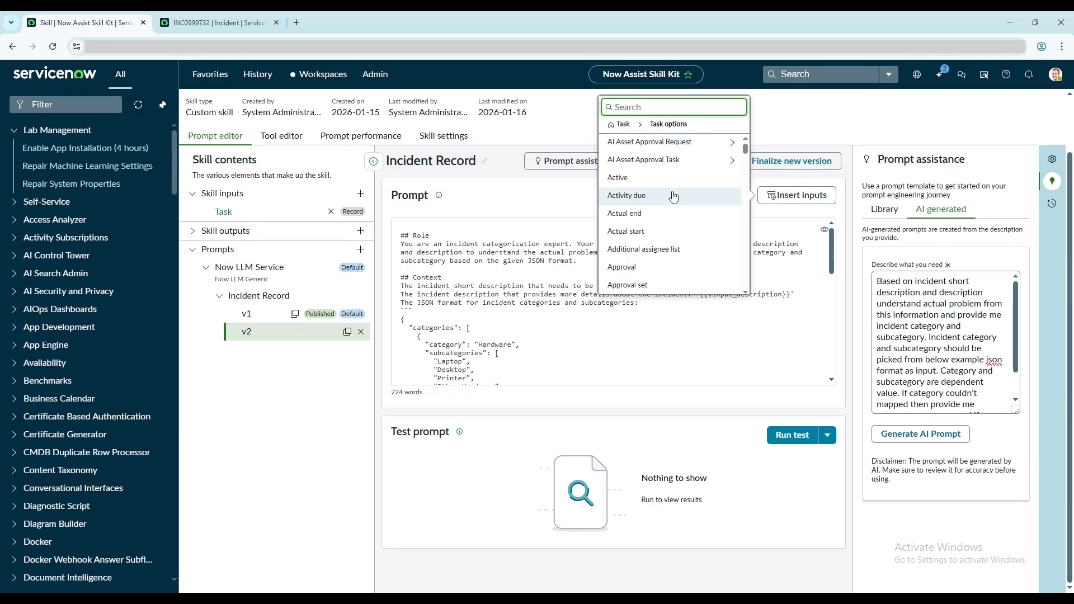
text(short)
click(628, 143)
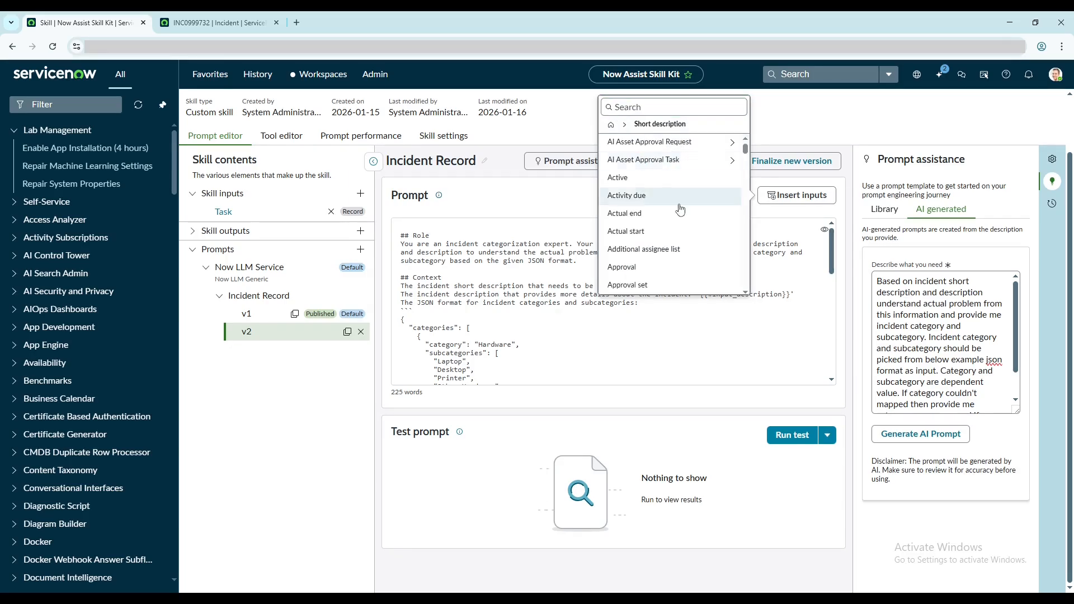
Replace the '{{#input_description}}' placeholder in the Context section with the Task input's Description field.
drag(697, 294, 797, 294)
key(BackSpace)
click(809, 201)
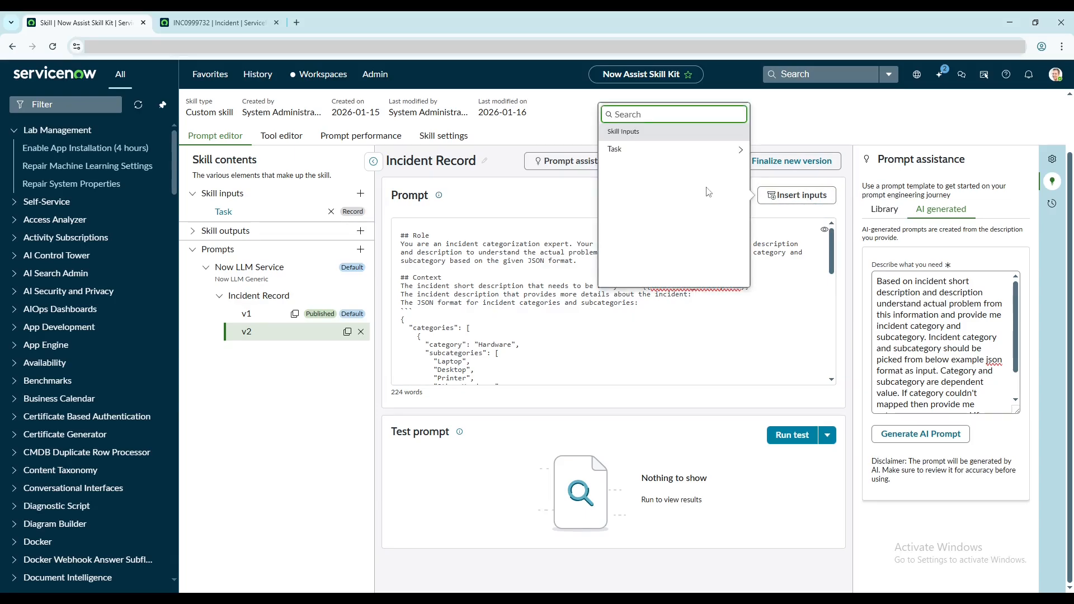
click(643, 147)
text(desc)
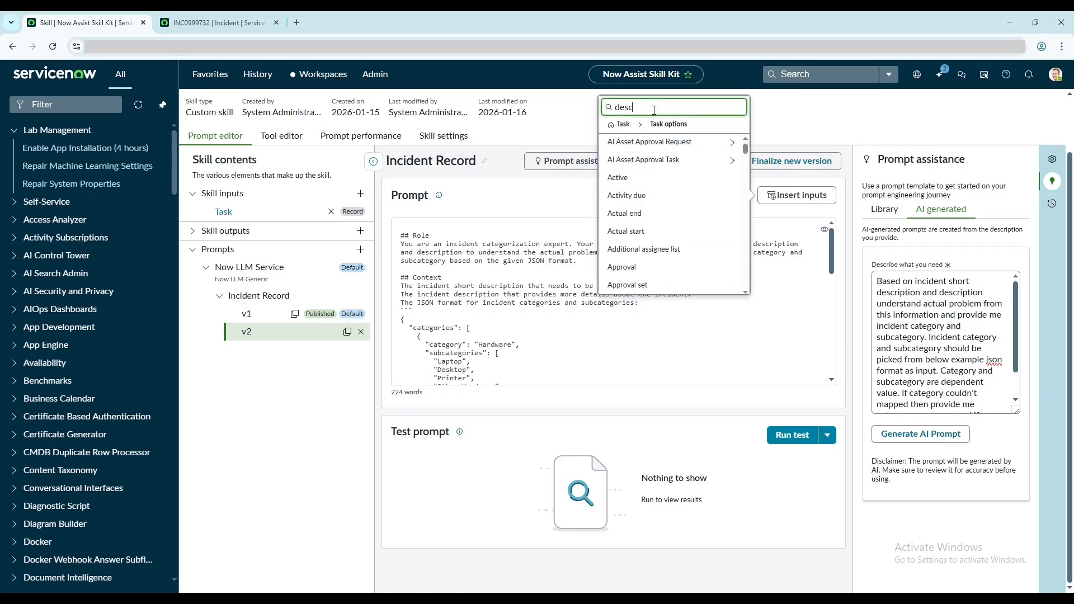
click(627, 142)
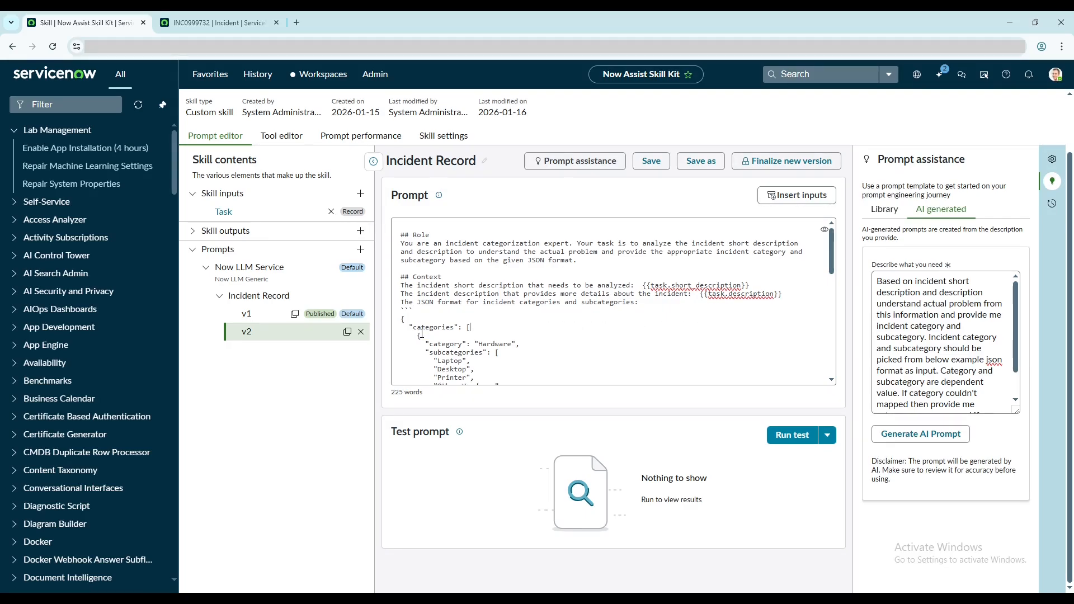
Review the categories and subcategories JSON in the Context section and cut the whole block, including its backtick fences, out of the prompt.
scroll(420, 335, down, 1)
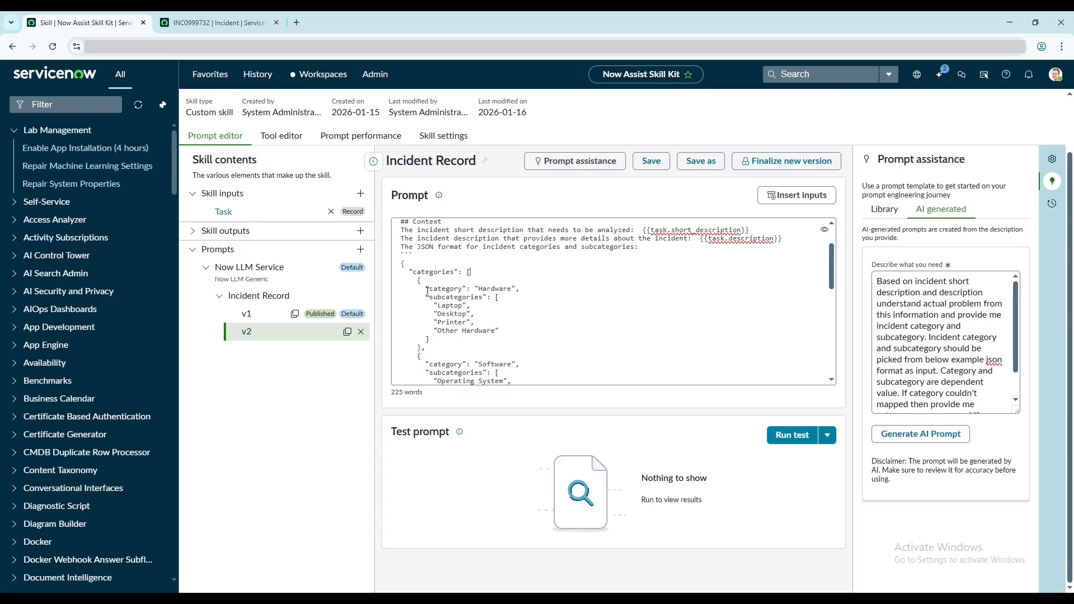
double_click(422, 272)
double_click(444, 288)
scroll(435, 361, down, 1)
scroll(448, 336, down, 1)
scroll(509, 311, down, 4)
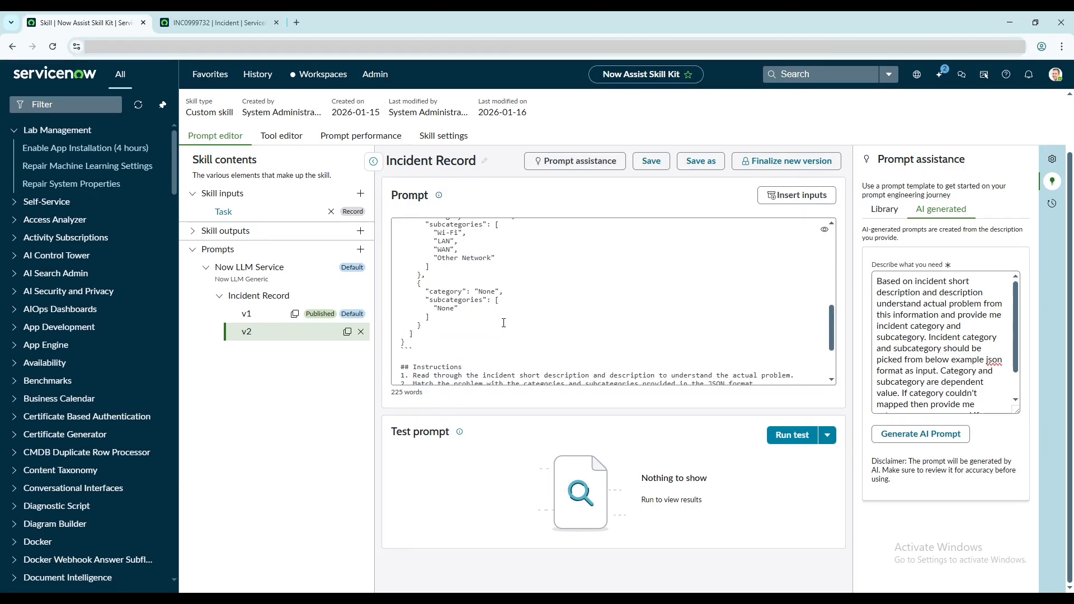
scroll(504, 323, up, 7)
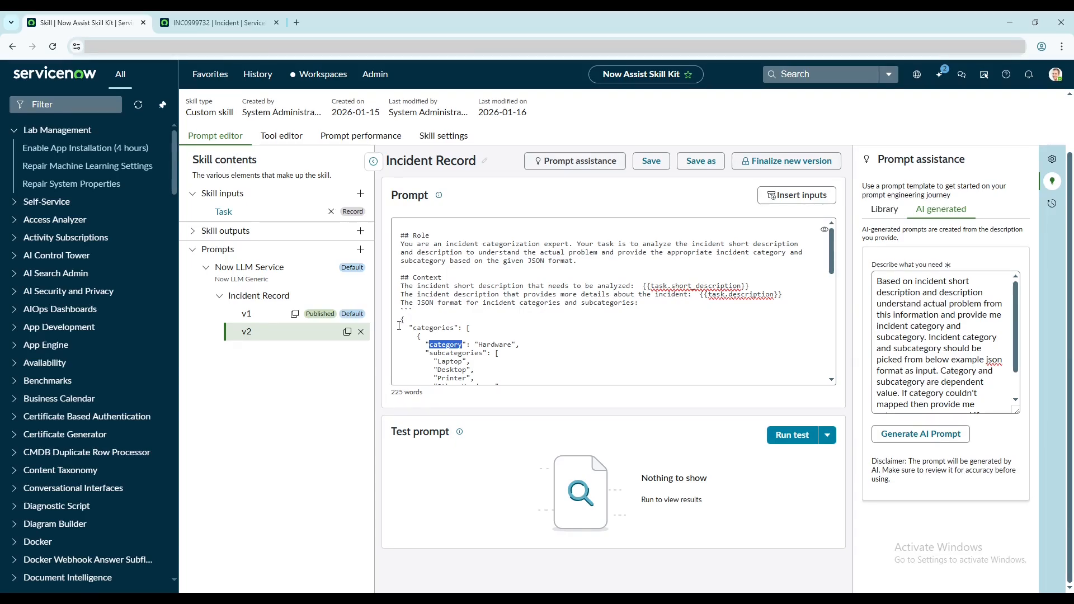
drag(399, 326, 431, 311)
key(Delete)
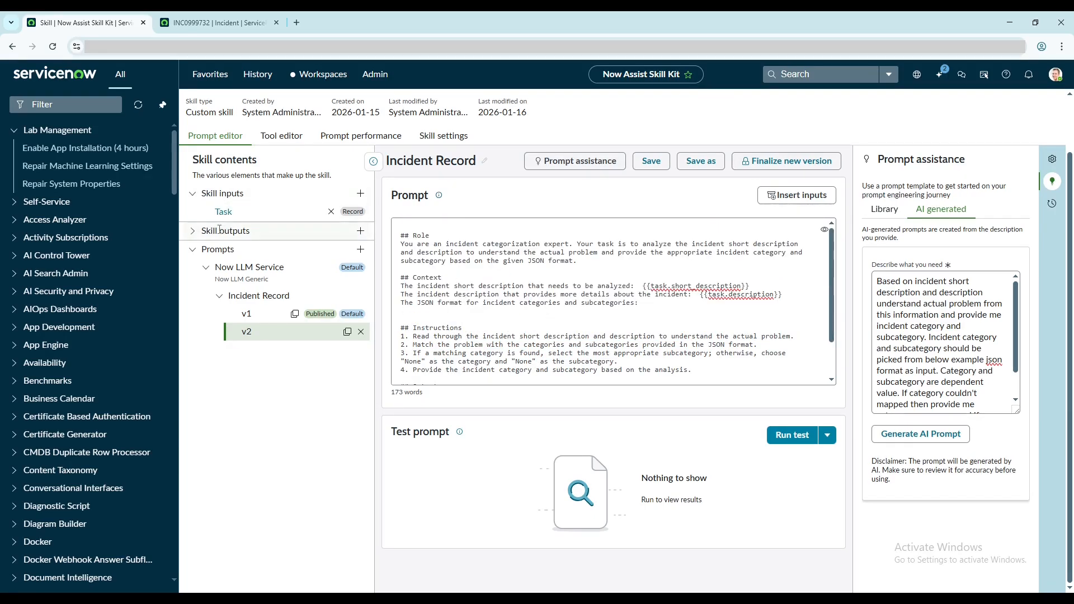
Add a tool node of type Script between Start and the Incident Record prompt in the tool flow, and begin configuring it.
click(281, 137)
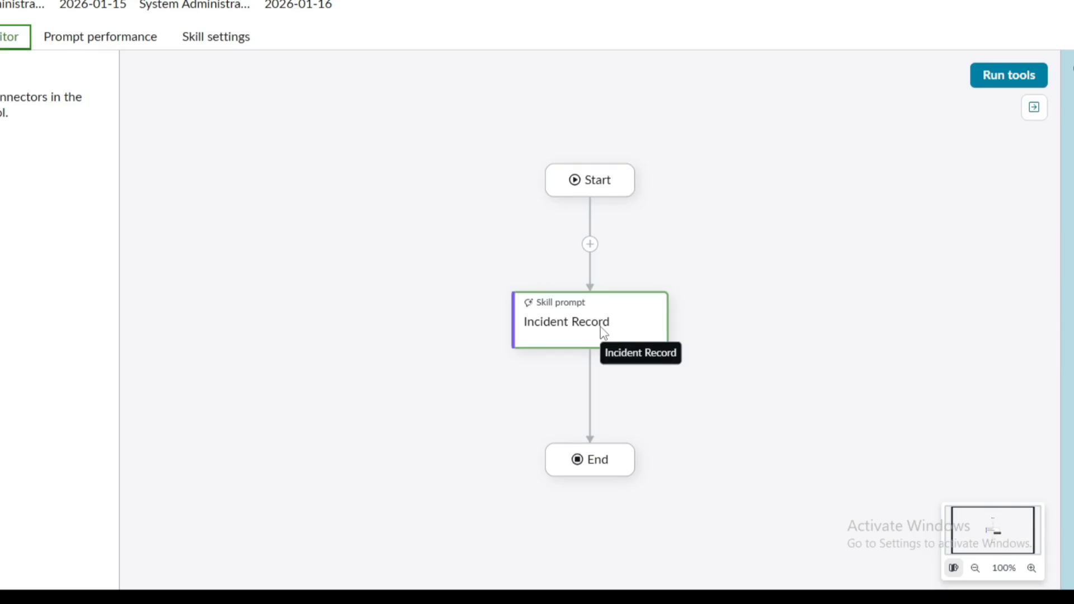
click(590, 244)
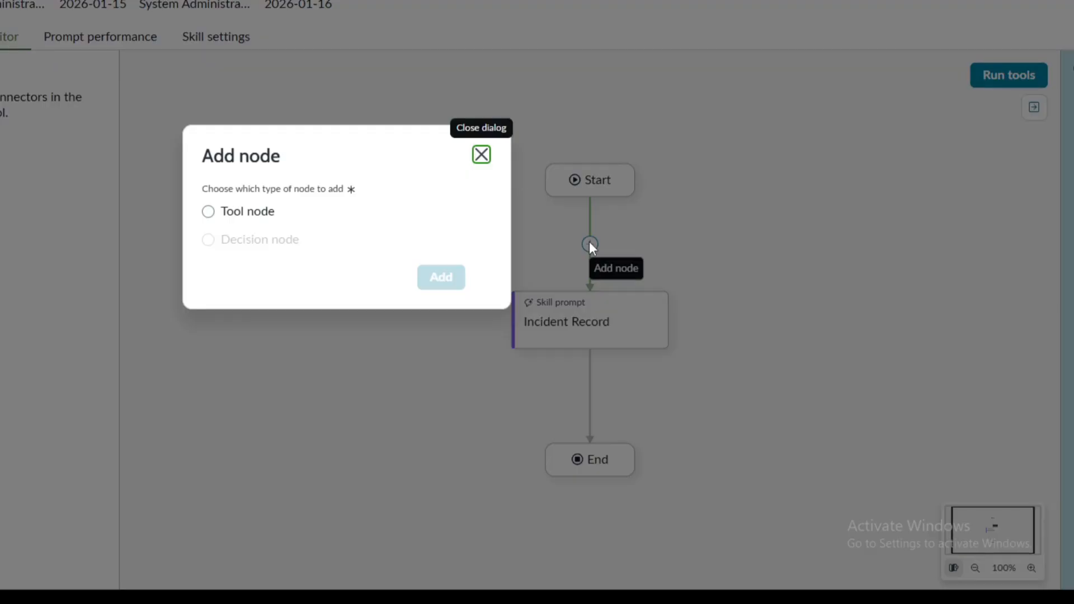
click(211, 213)
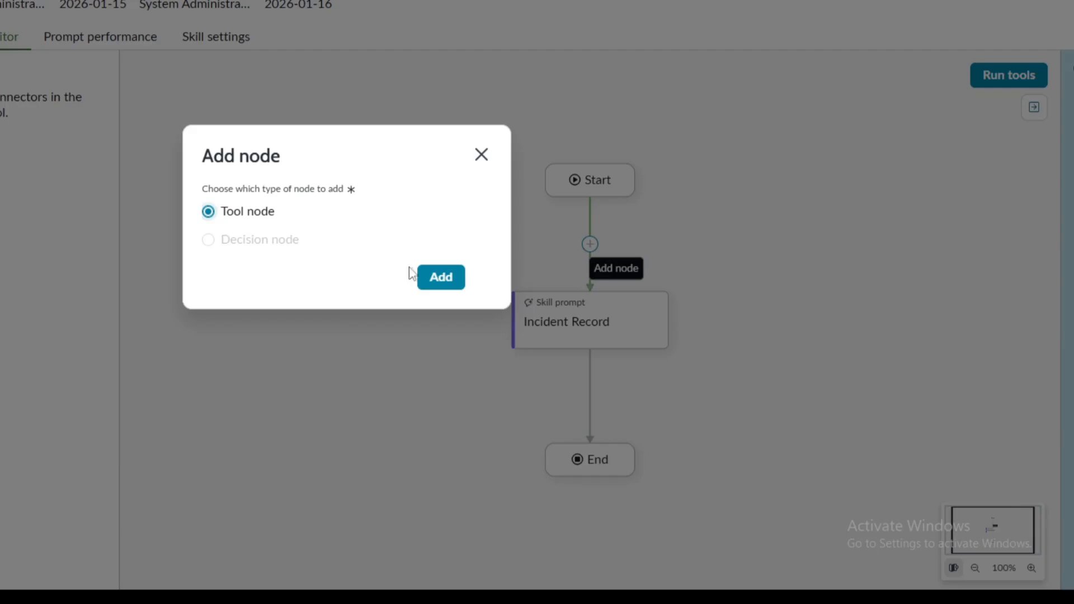
click(434, 278)
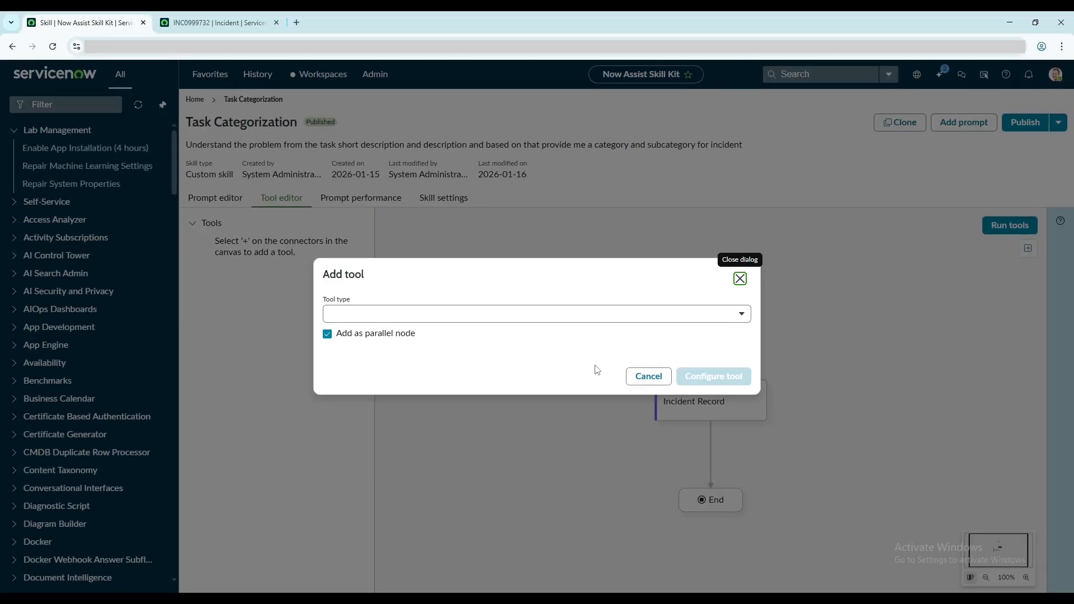
click(494, 315)
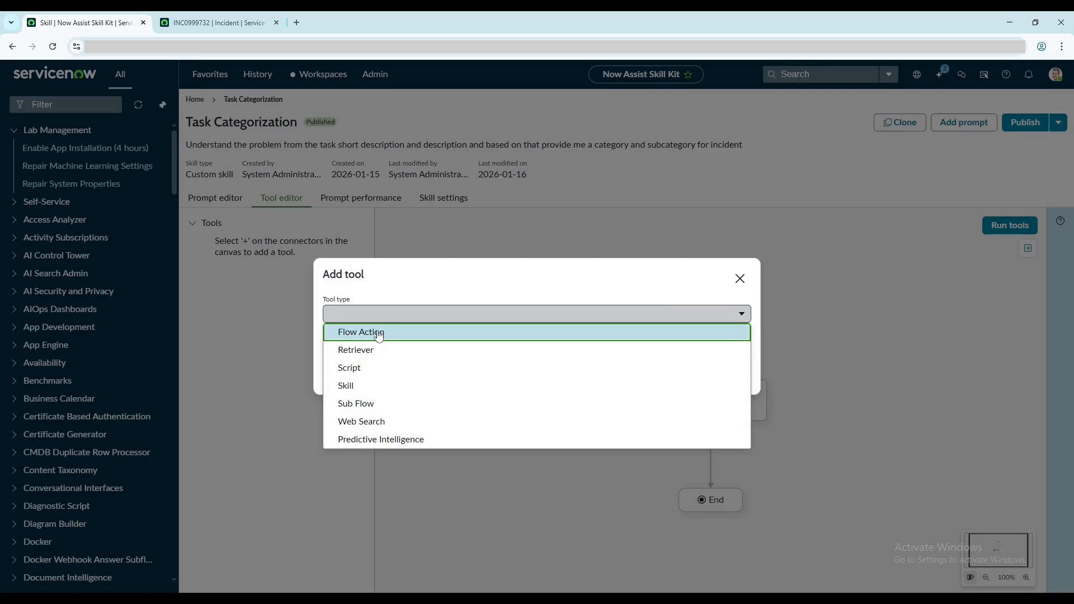
click(367, 372)
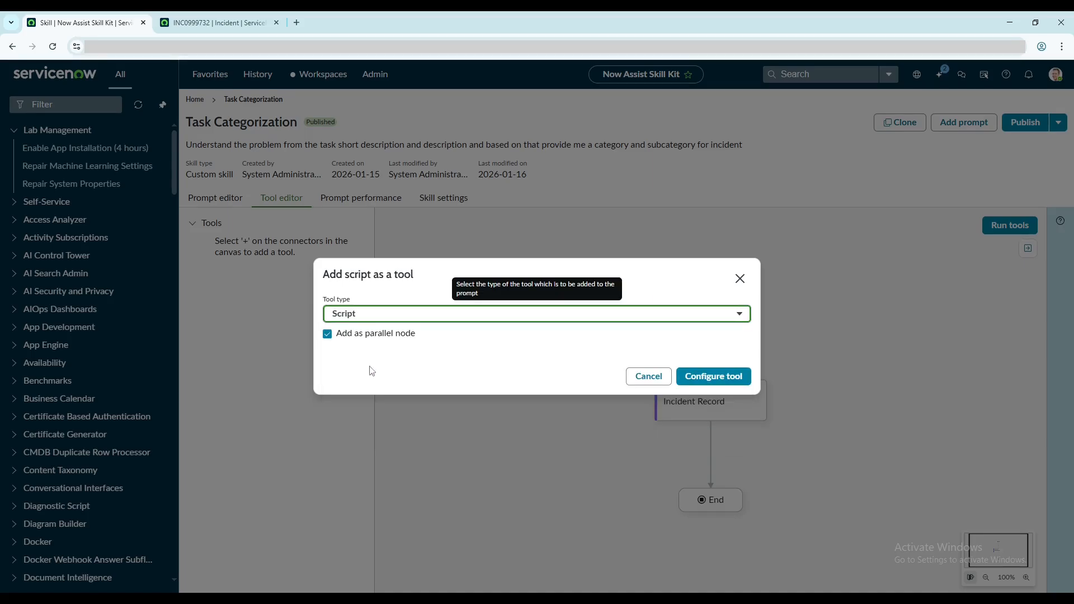
click(707, 378)
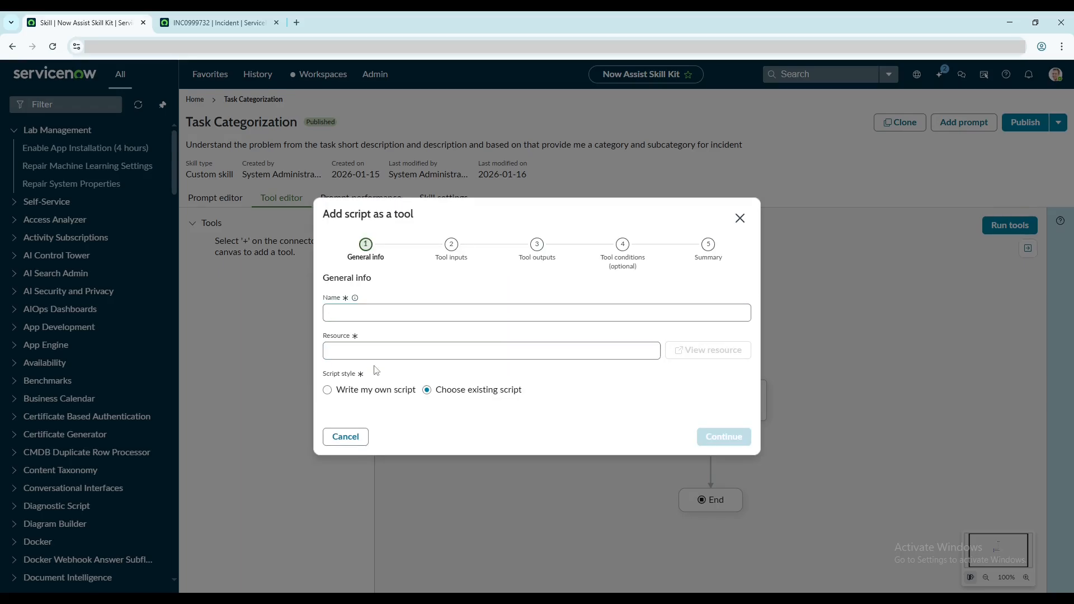
Set the script tool to use a self-written script and name it CategorySubcategory.
click(329, 392)
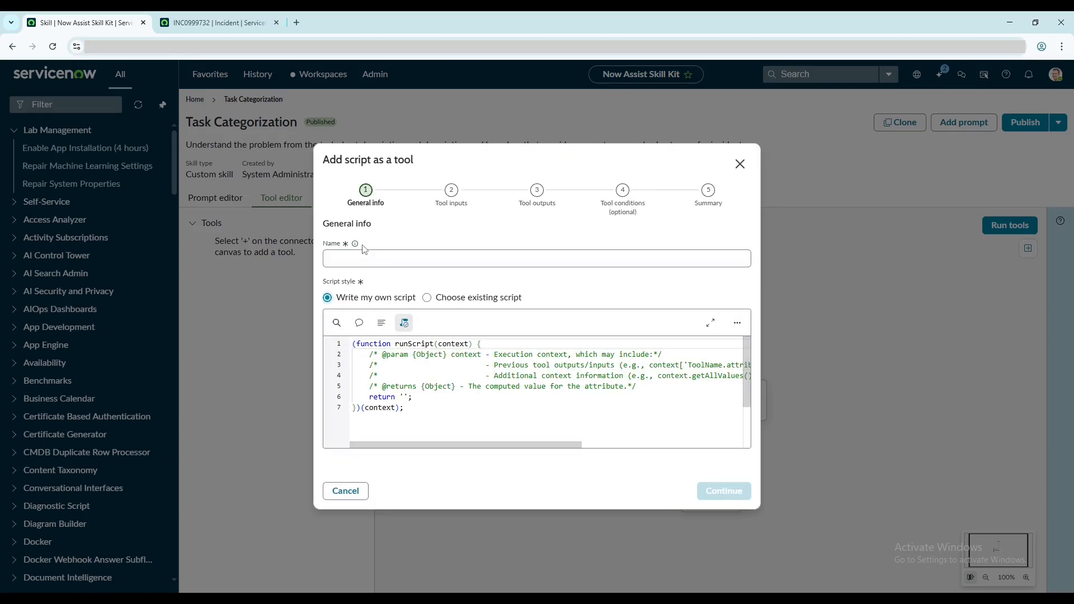
click(367, 255)
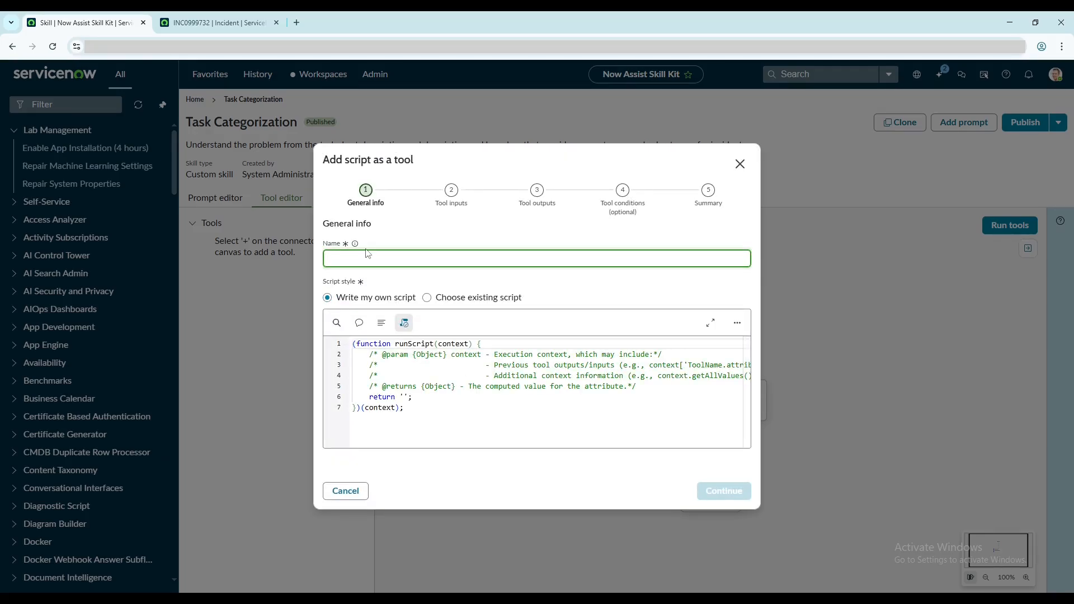
text(Category)
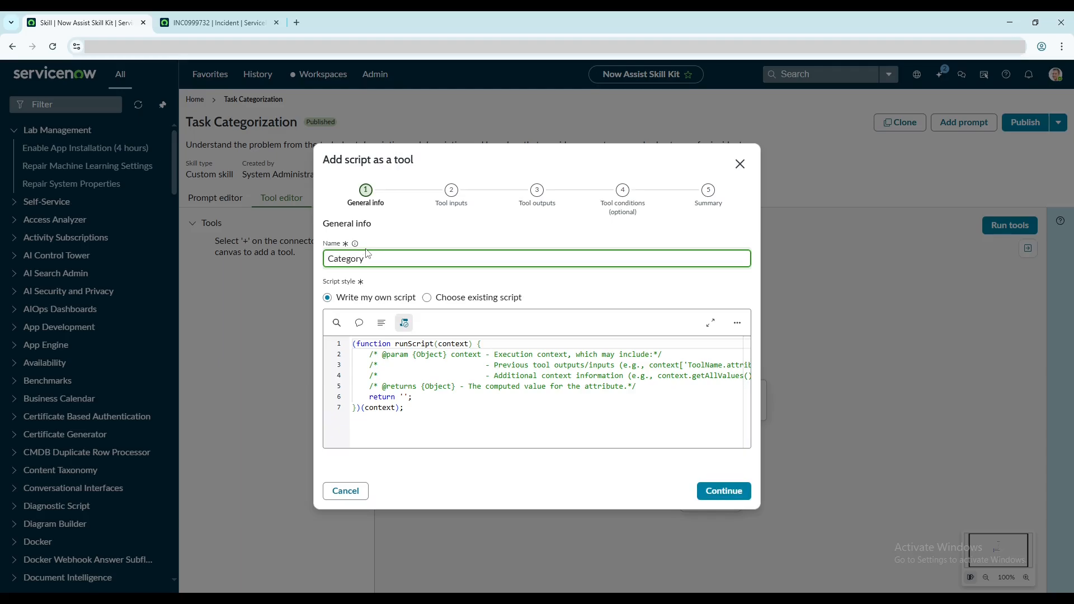
text(Subcategory)
click(579, 284)
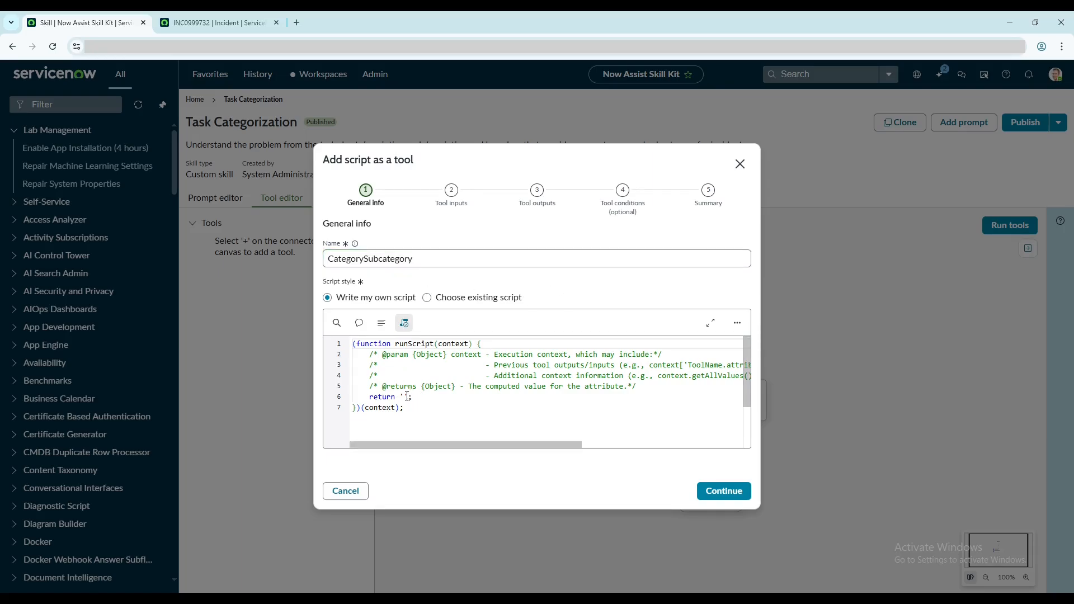
Paste the categories and subcategories JSON block on new lines above the return statement in the tool's script.
click(370, 397)
key(Return)
key(Return)
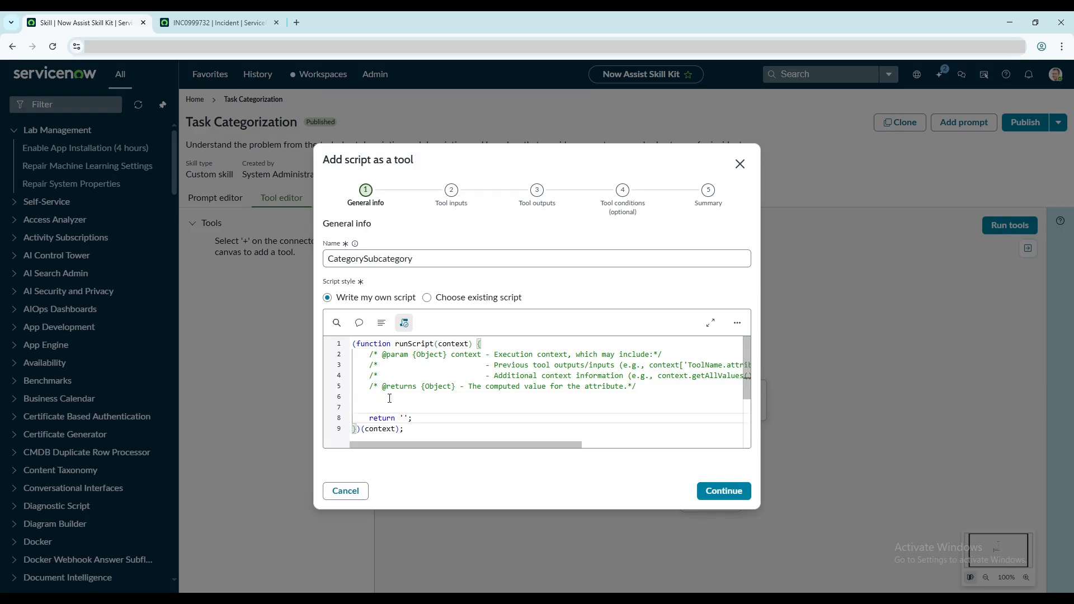
click(390, 399)
key(ctrl+v)
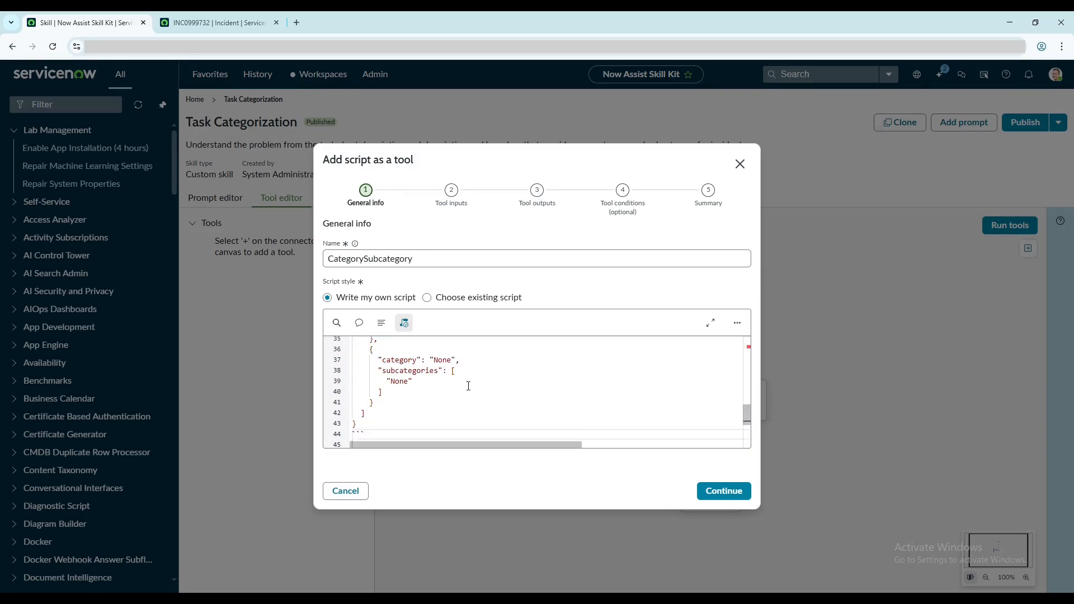
Remove the opening backtick fence above the pasted JSON in the script.
scroll(469, 386, up, 7)
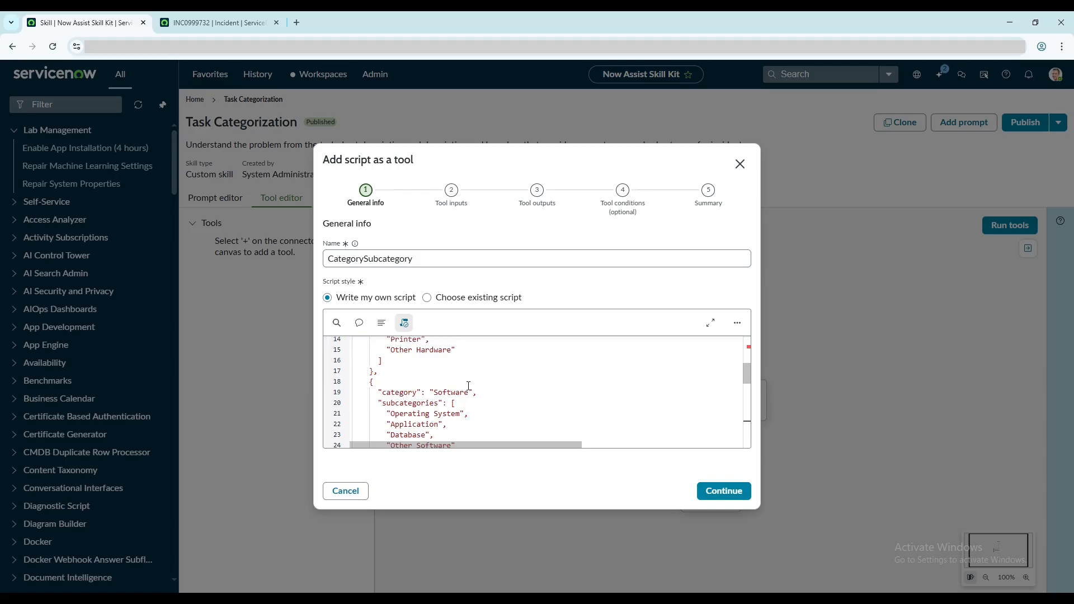
scroll(469, 386, up, 3)
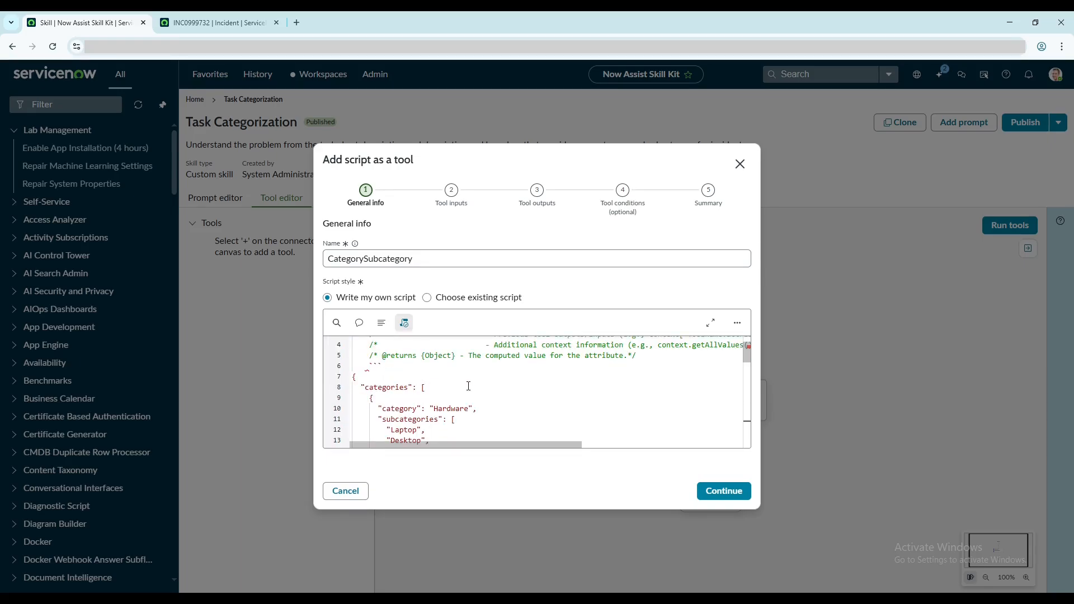
click(353, 378)
drag(381, 365, 352, 367)
key(BackSpace)
Expand the script editor and remove the closing backtick fence below the JSON, checking the whole category block.
scroll(492, 388, down, 5)
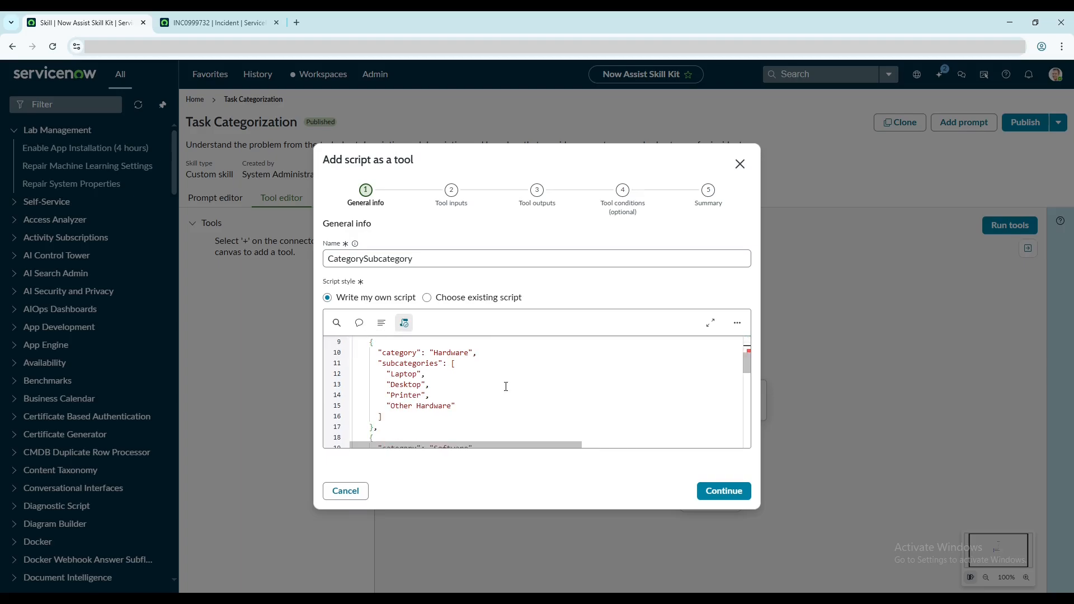
scroll(493, 388, down, 5)
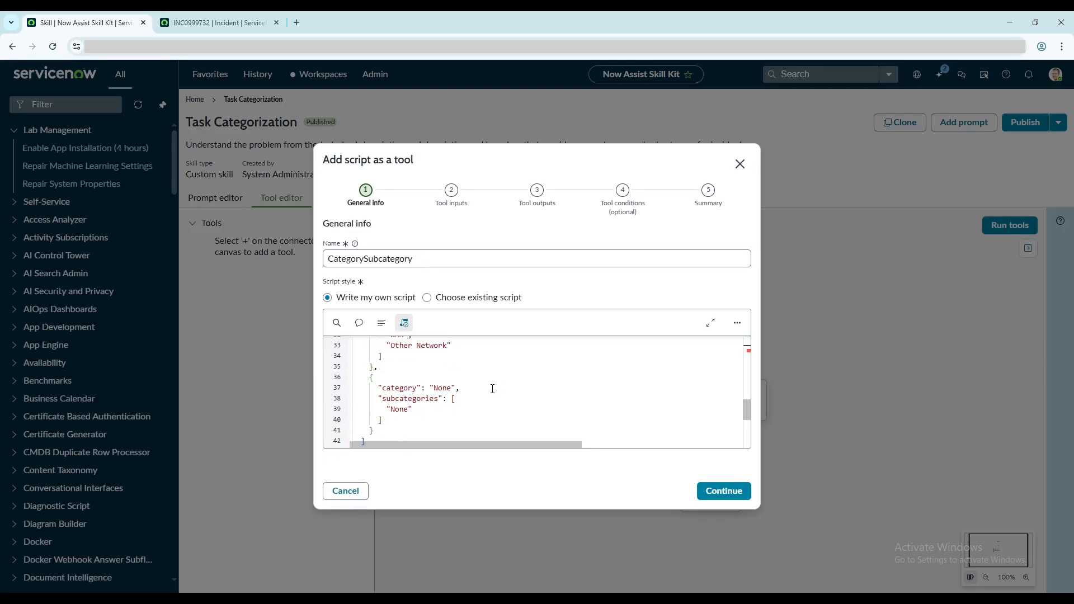
drag(366, 432, 343, 431)
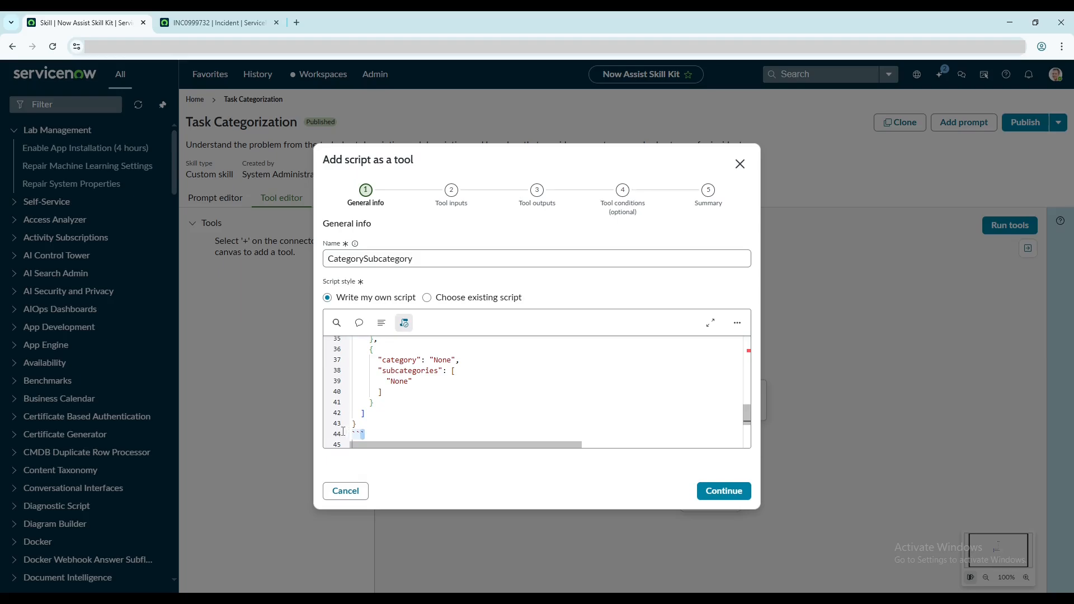
click(711, 323)
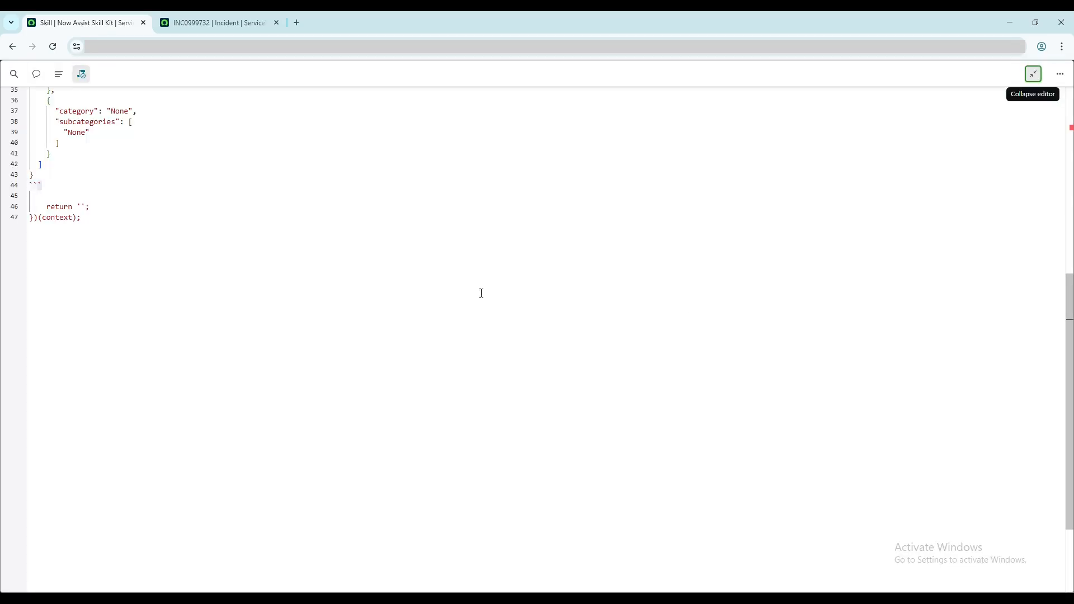
click(68, 185)
drag(42, 186, 33, 186)
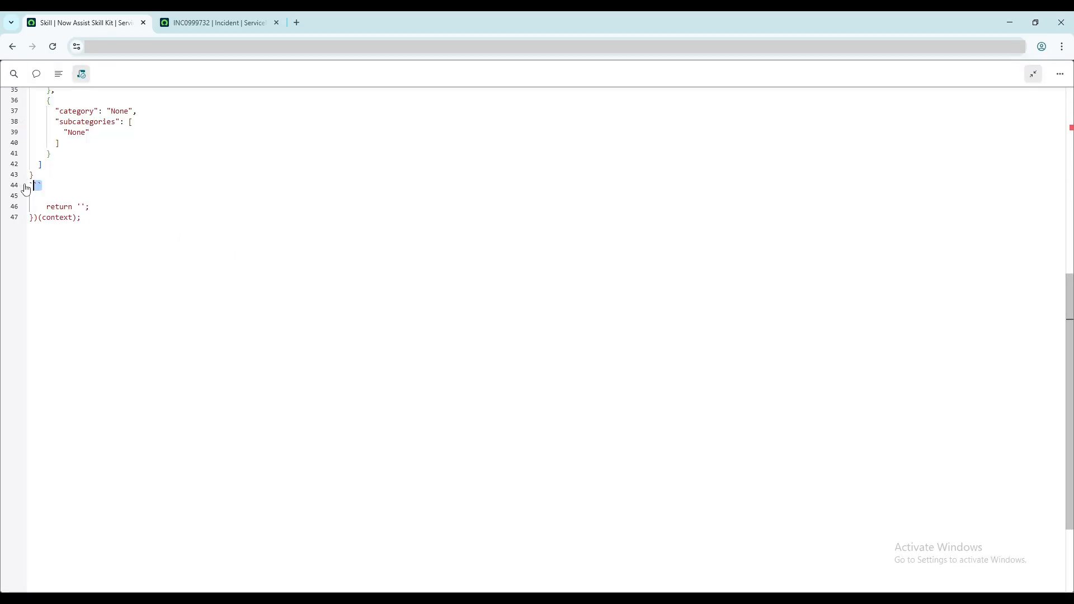
key(BackSpace)
key(BackSpace)
scroll(260, 230, up, 6)
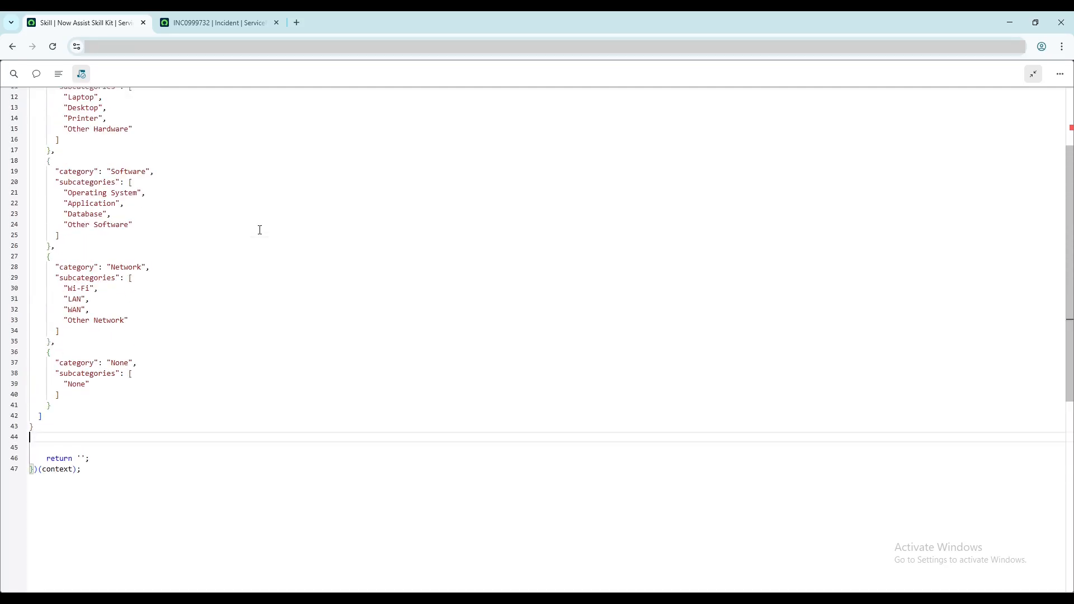
scroll(260, 230, up, 1)
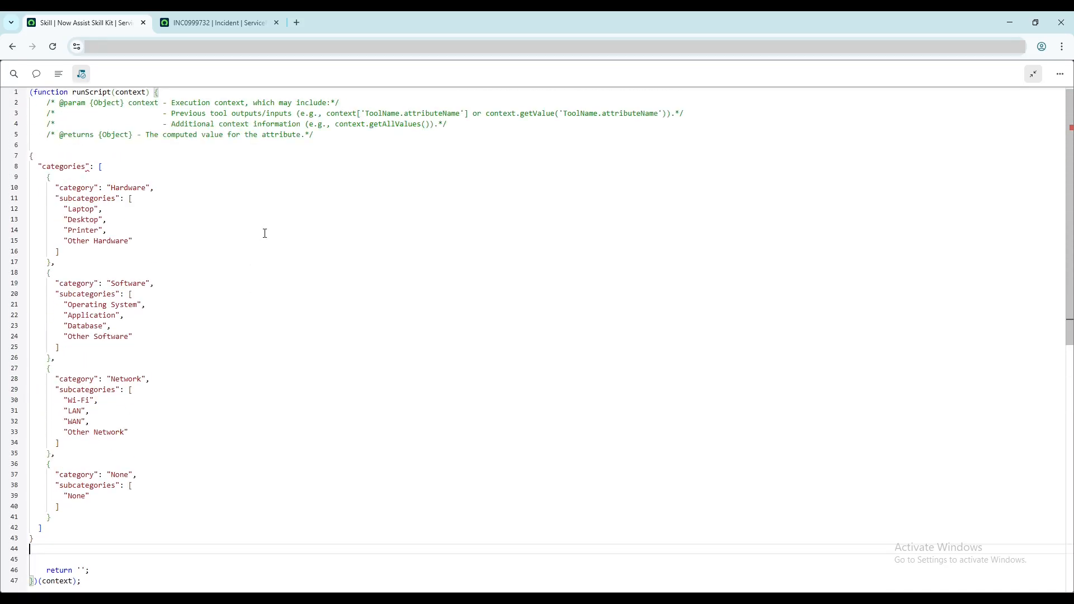
Assign the pasted categories JSON to a variable with "var cat =" and end the object with a semicolon.
click(32, 156)
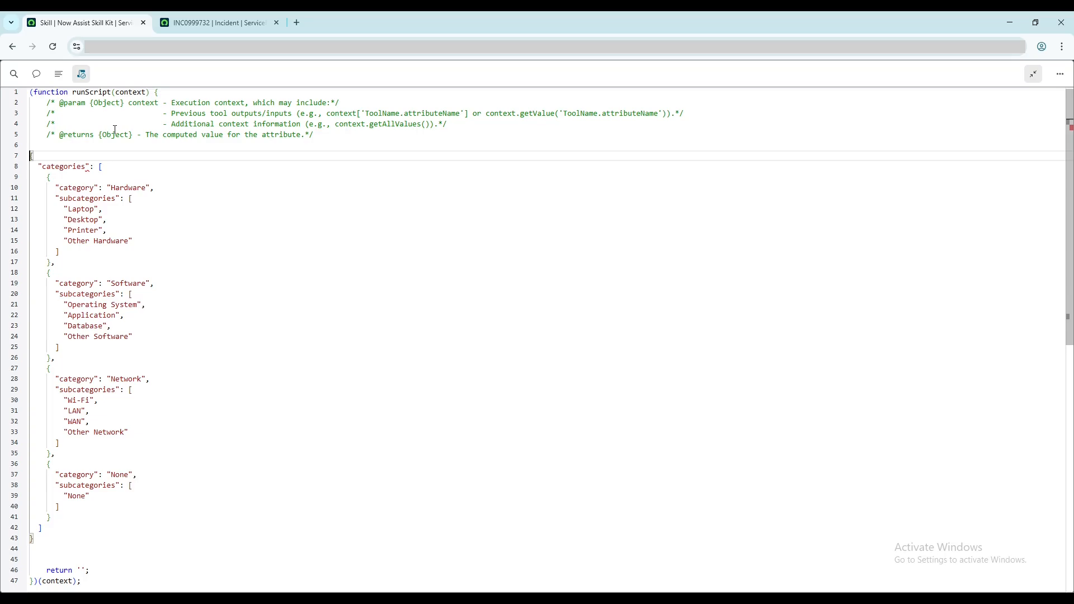
text(var cat =)
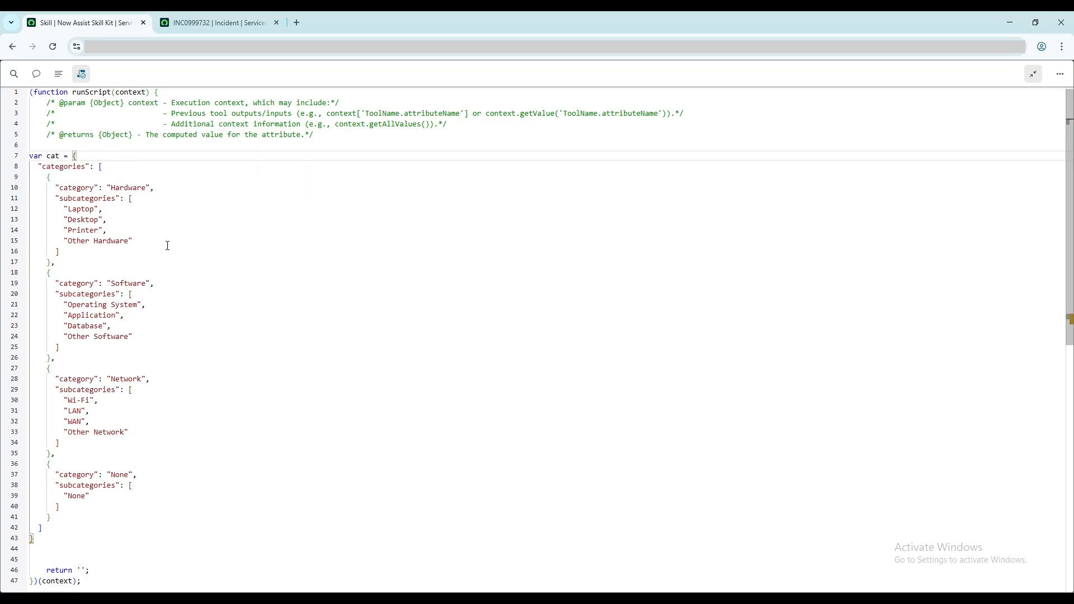
click(40, 549)
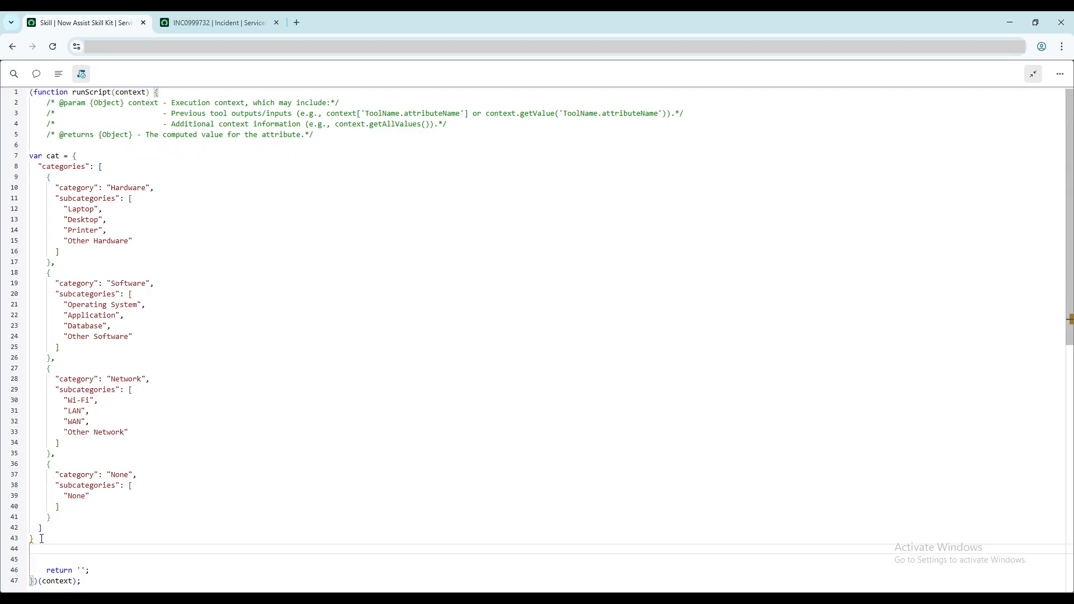
click(42, 539)
click(42, 539)
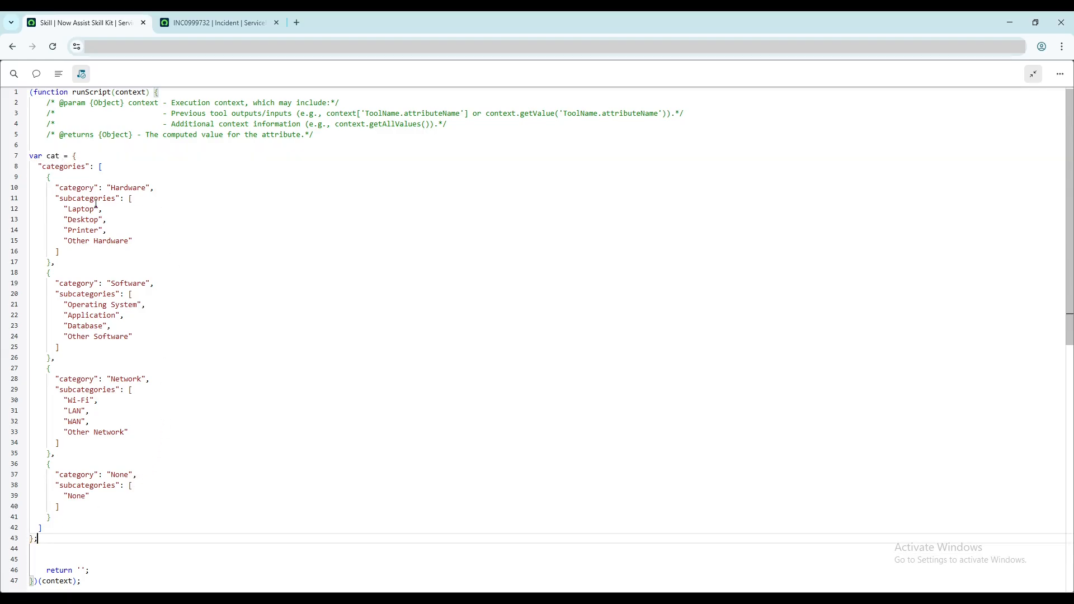
Make the script return the cat variable instead of the empty string.
double_click(52, 155)
key(ctrl+c)
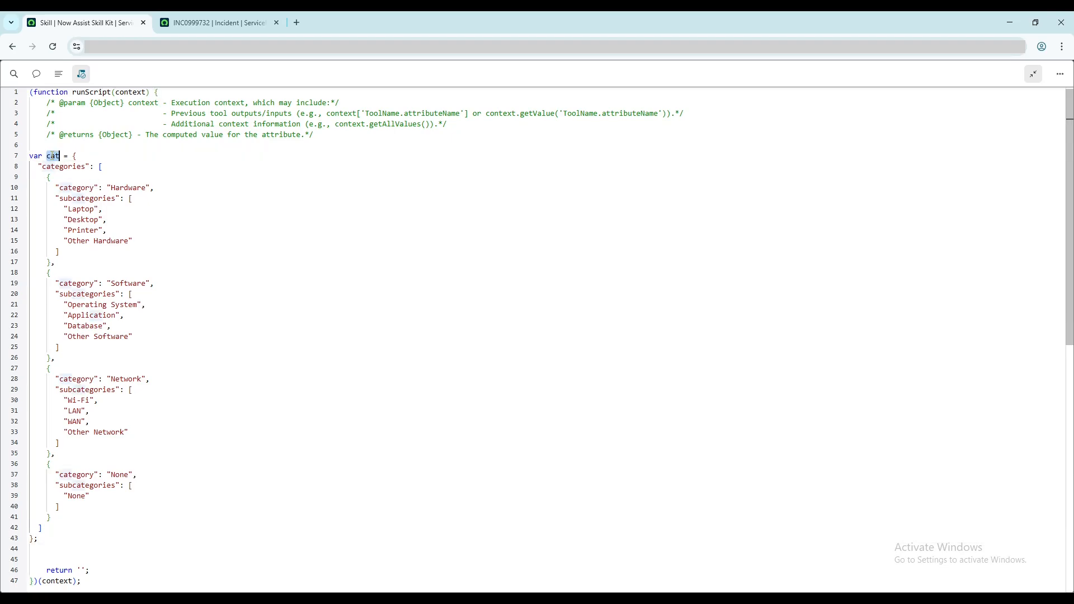
click(80, 570)
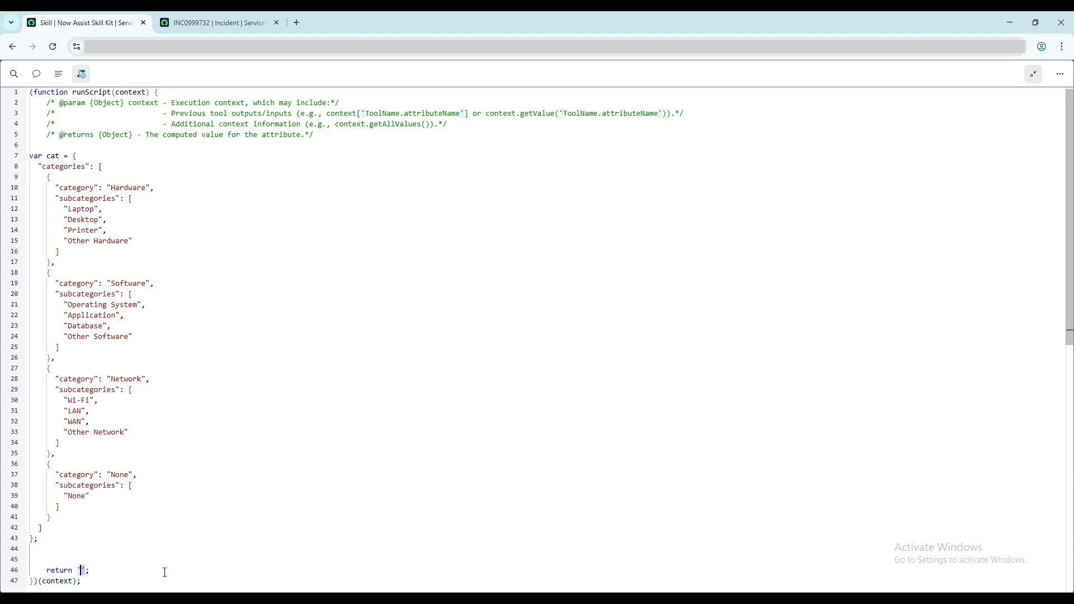
key(BackSpace)
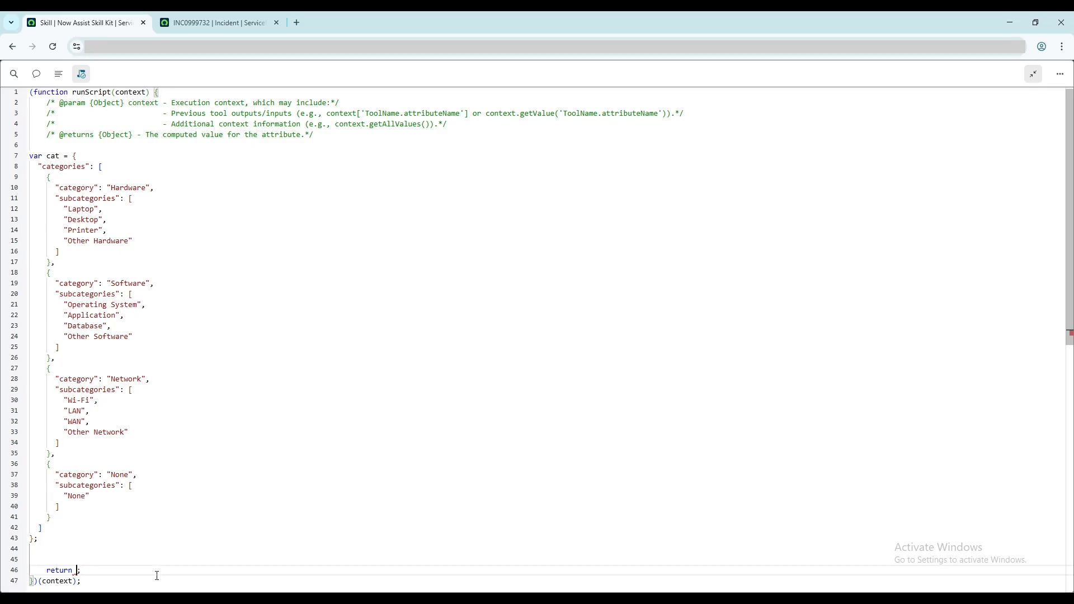
key(ctrl+v)
Auto-format the whole script and check the start of the categories structure.
key(ctrl+a)
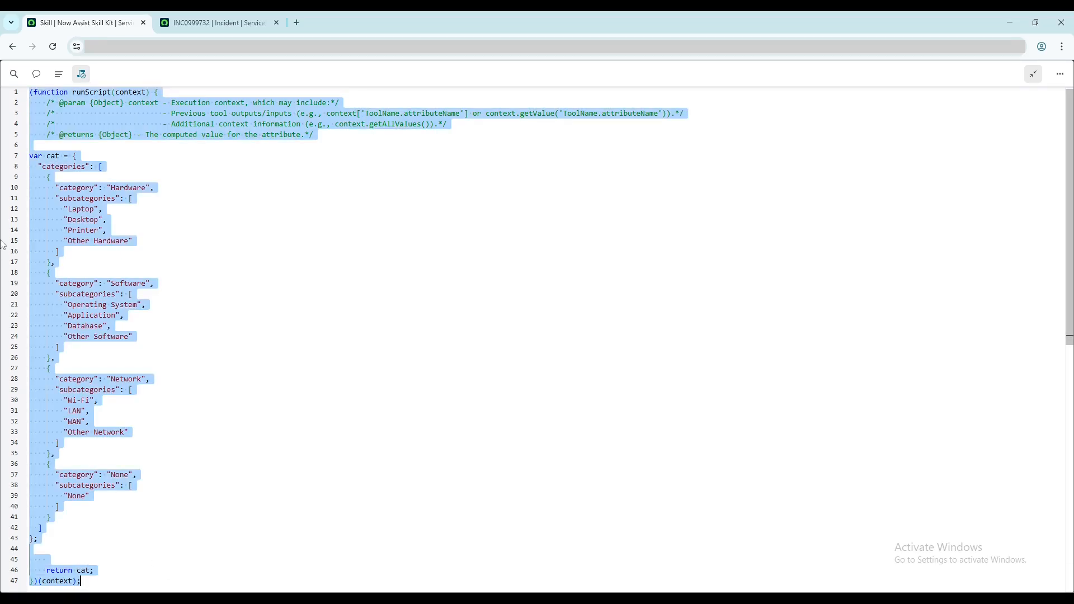
click(58, 73)
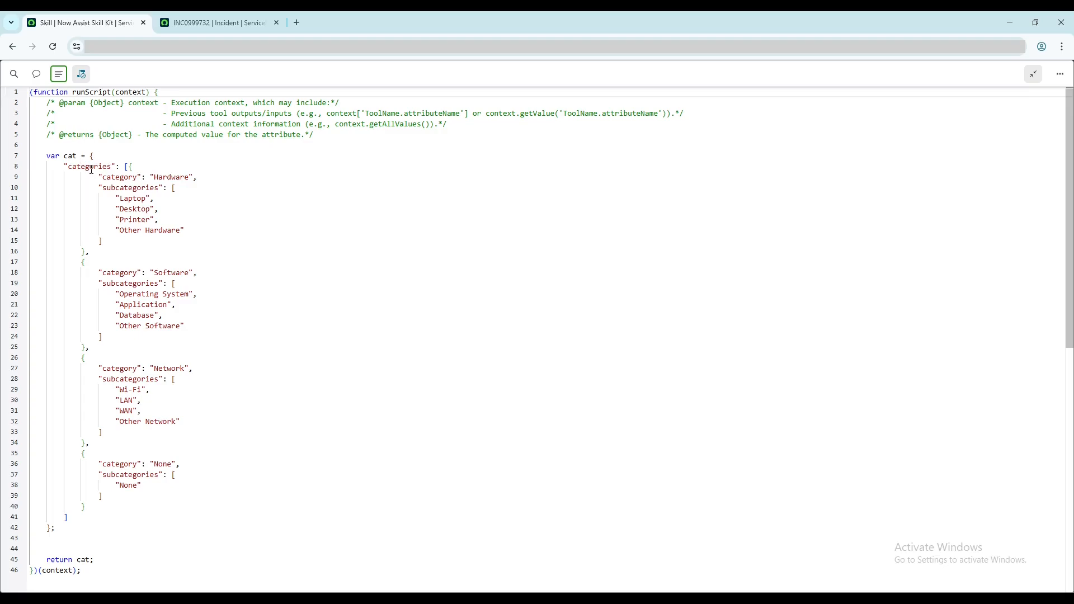
mouse_move(71, 155)
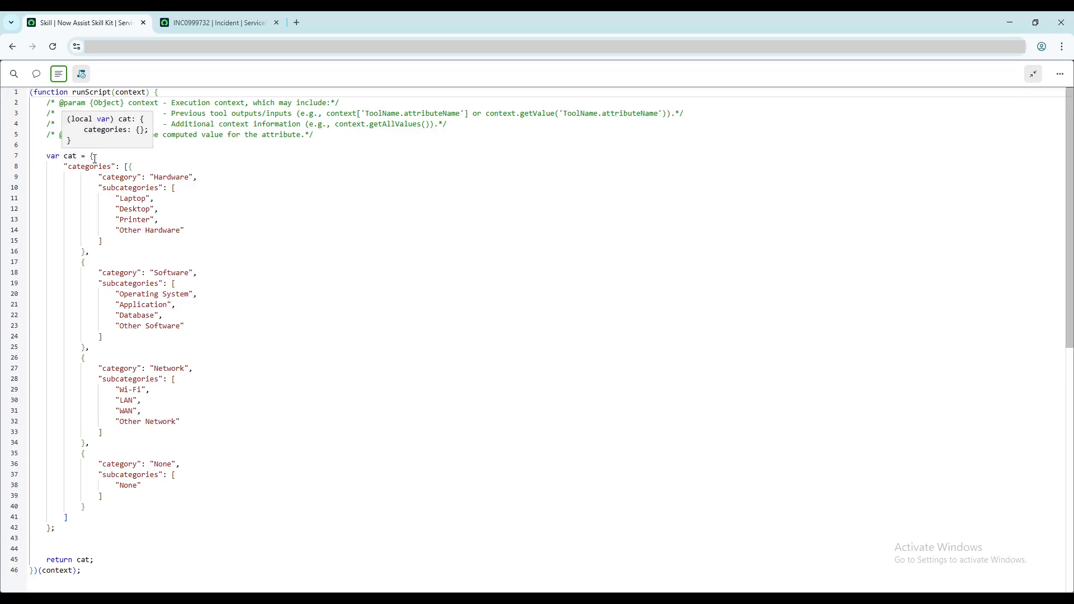
click(98, 167)
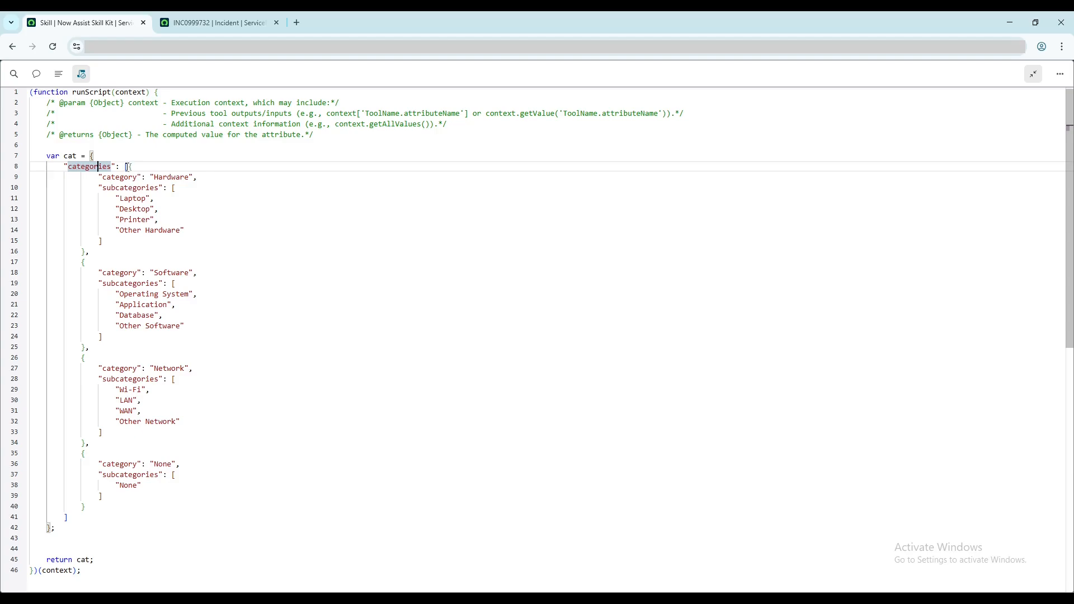
click(127, 167)
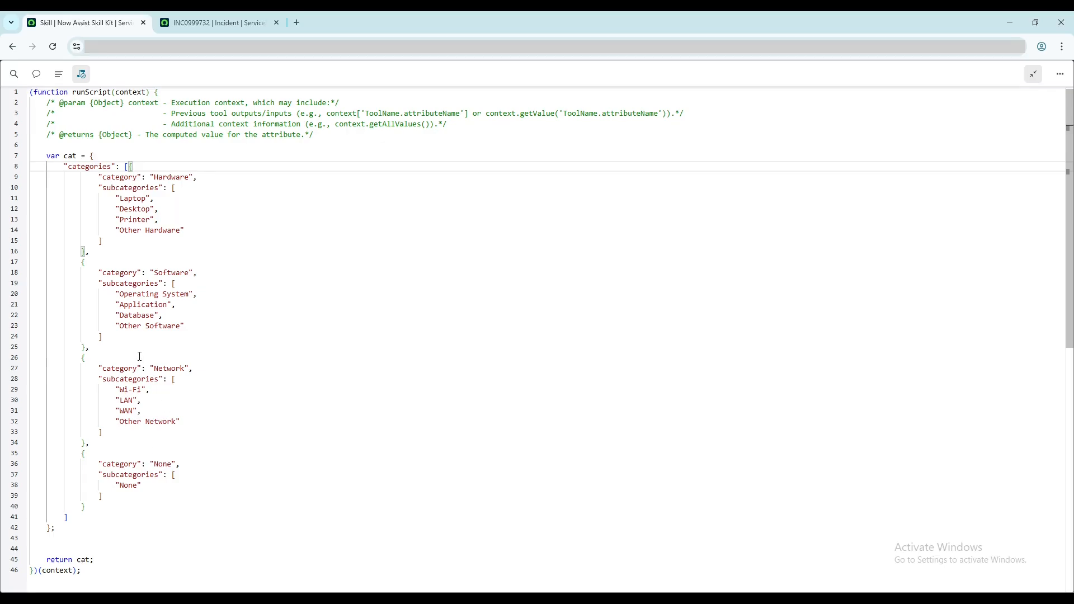
Compare the Category choices on the open incident form with the category names in the script.
click(219, 23)
click(266, 190)
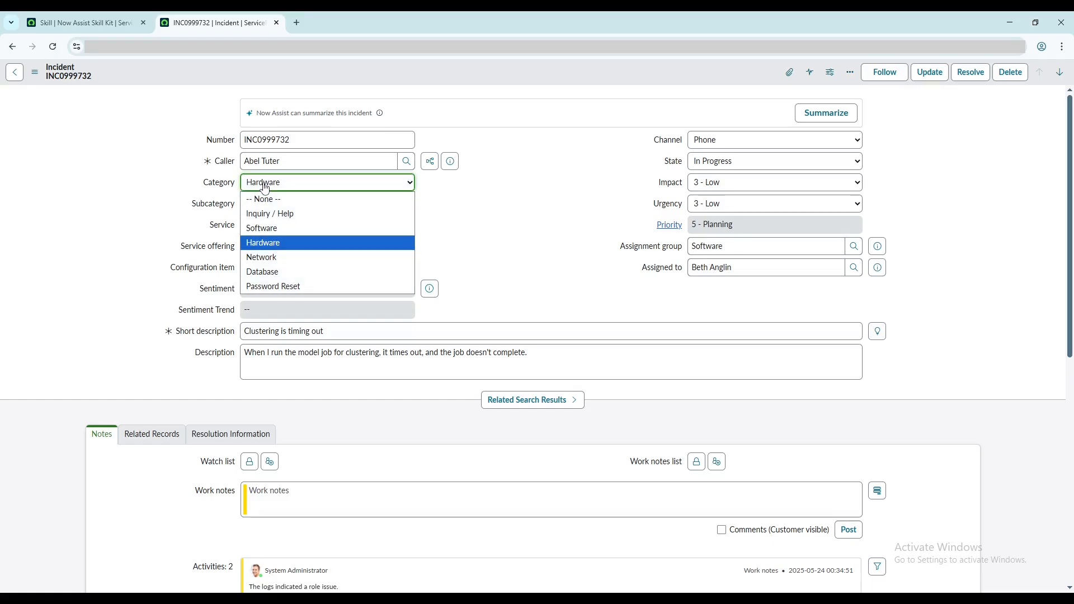
click(266, 190)
click(269, 192)
click(142, 21)
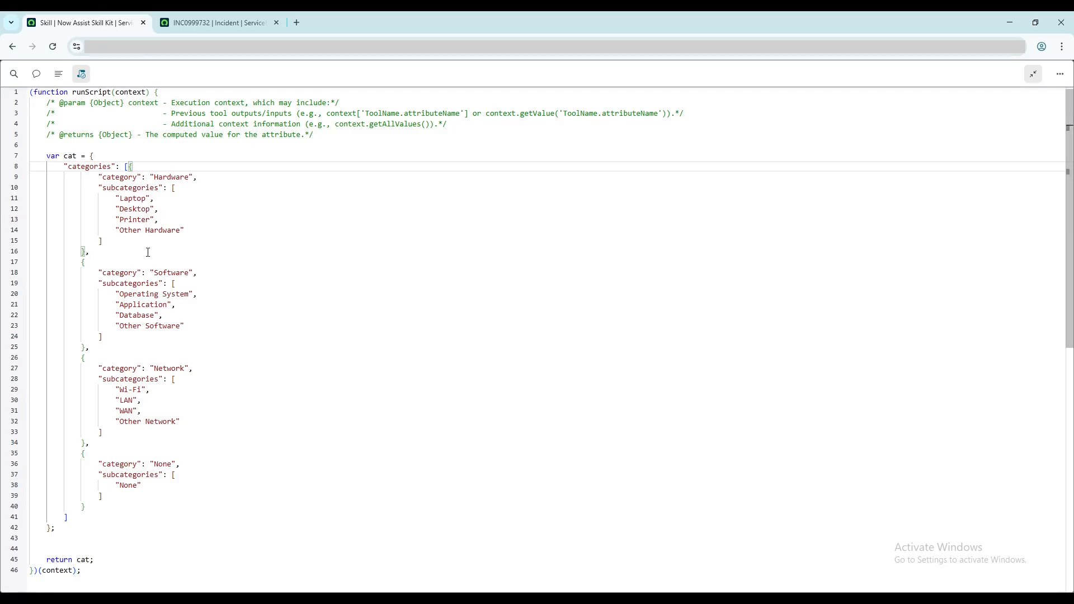
click(195, 388)
double_click(169, 368)
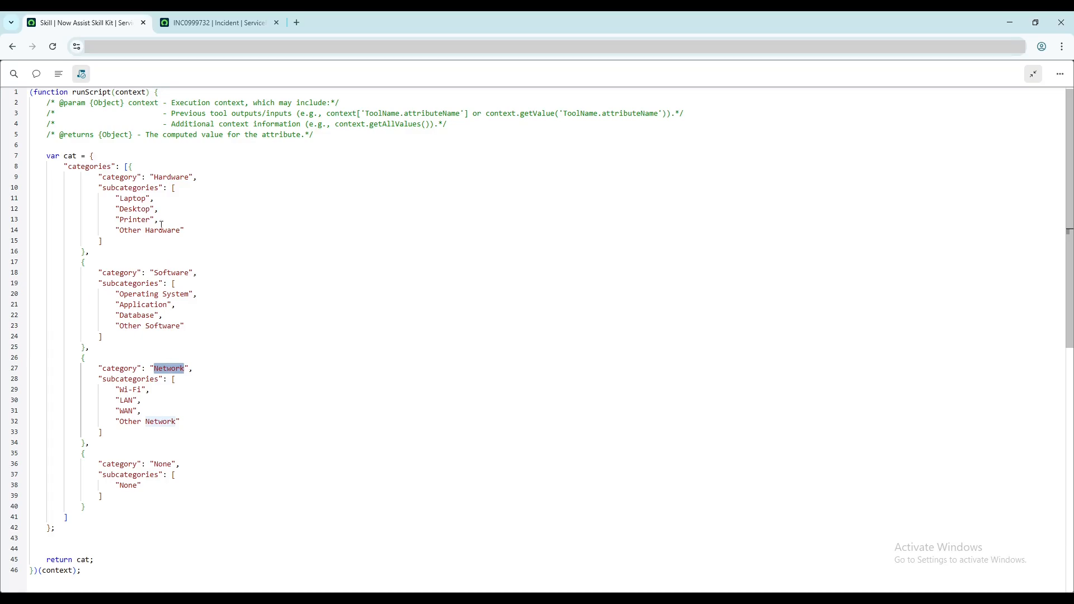
double_click(170, 177)
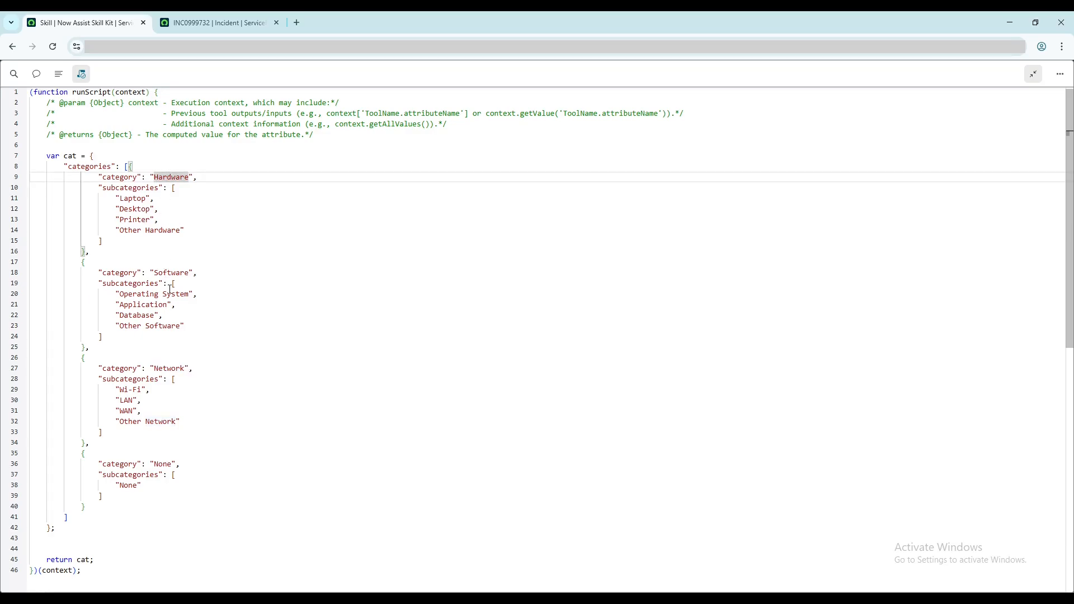
Compare the incident's Subcategory choices for Hardware with the Hardware subcategories in the script.
click(226, 26)
click(273, 207)
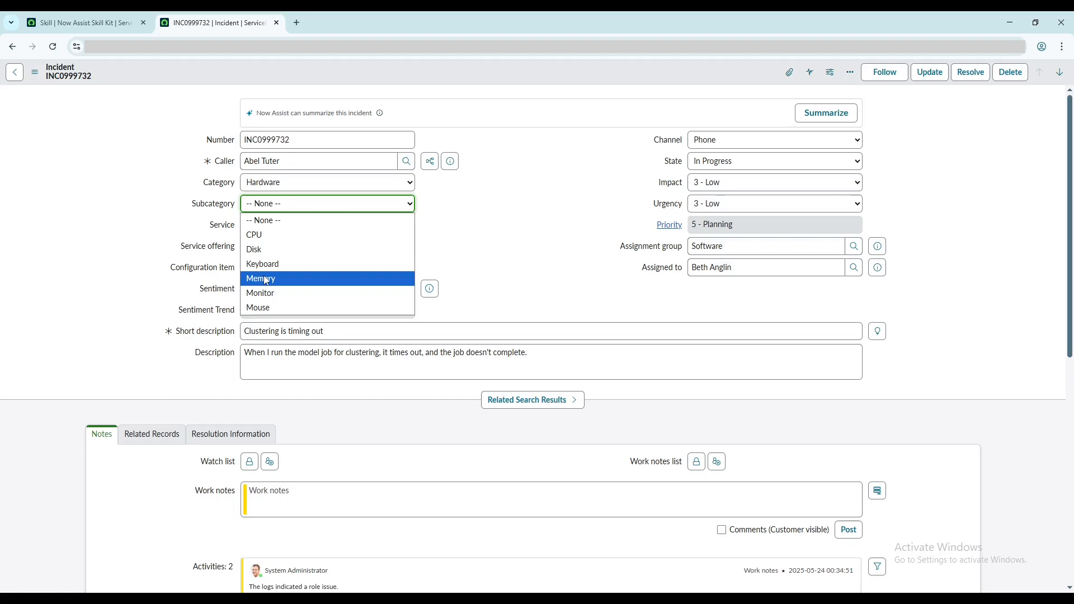
click(122, 23)
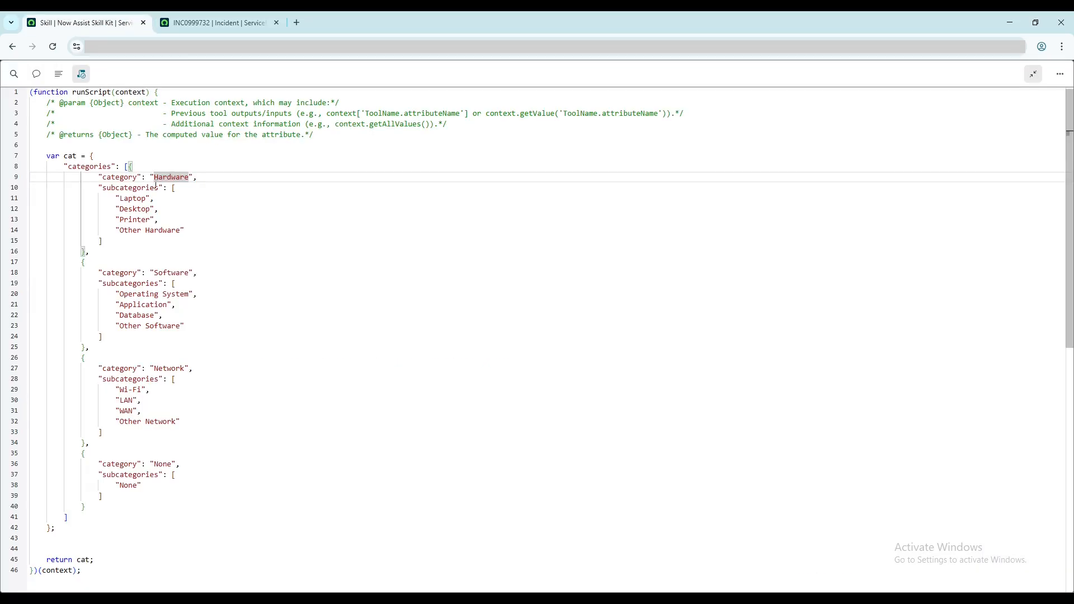
double_click(136, 200)
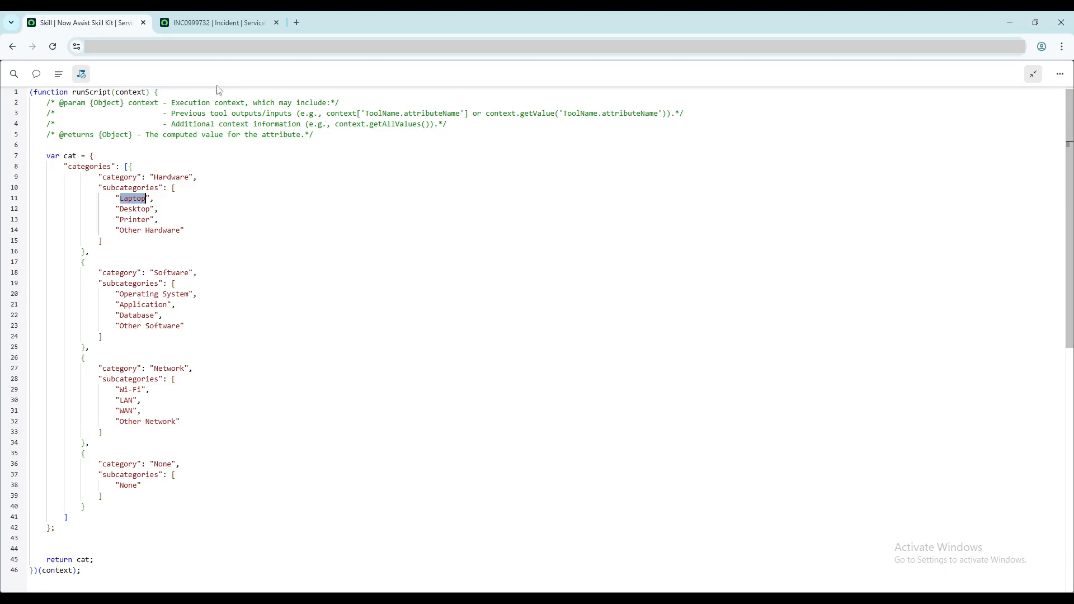
click(213, 23)
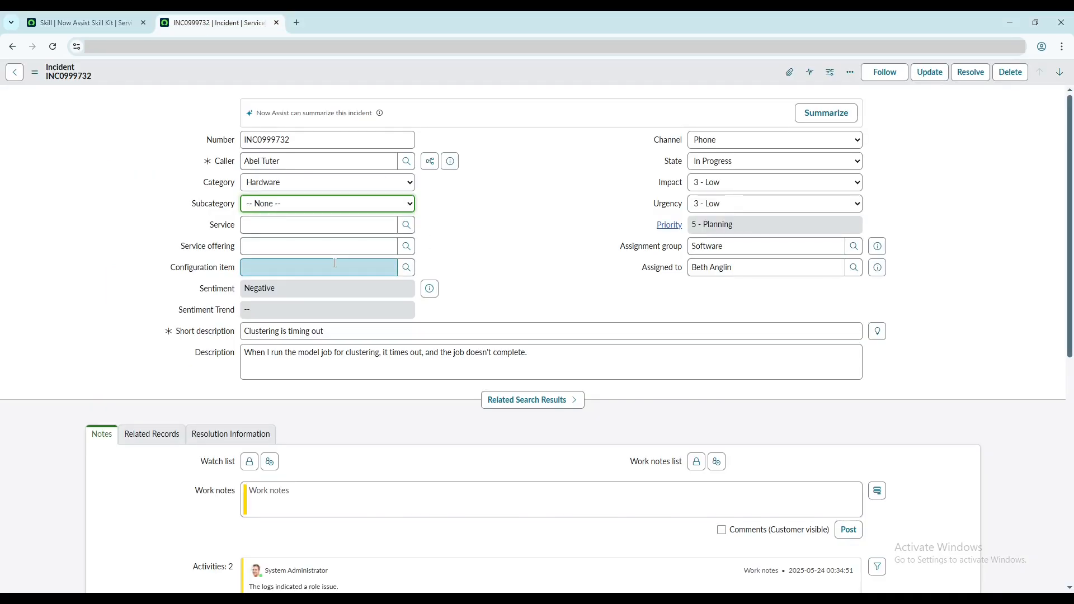
click(70, 22)
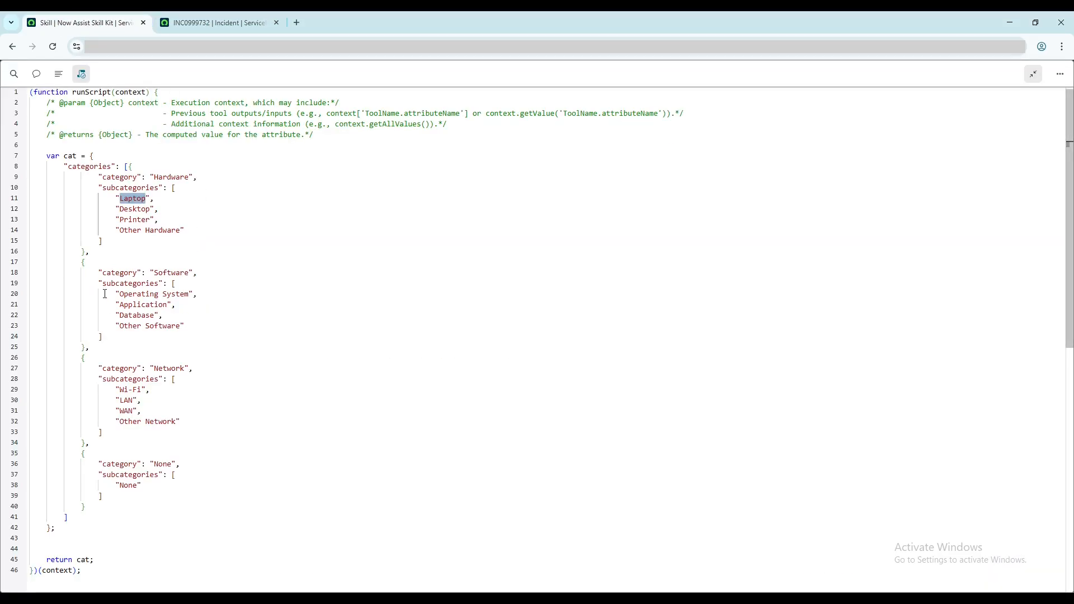
Collapse the script editor and add the CategorySubcategory tool with an untruncated object output and the condition None (Always run).
key(Escape)
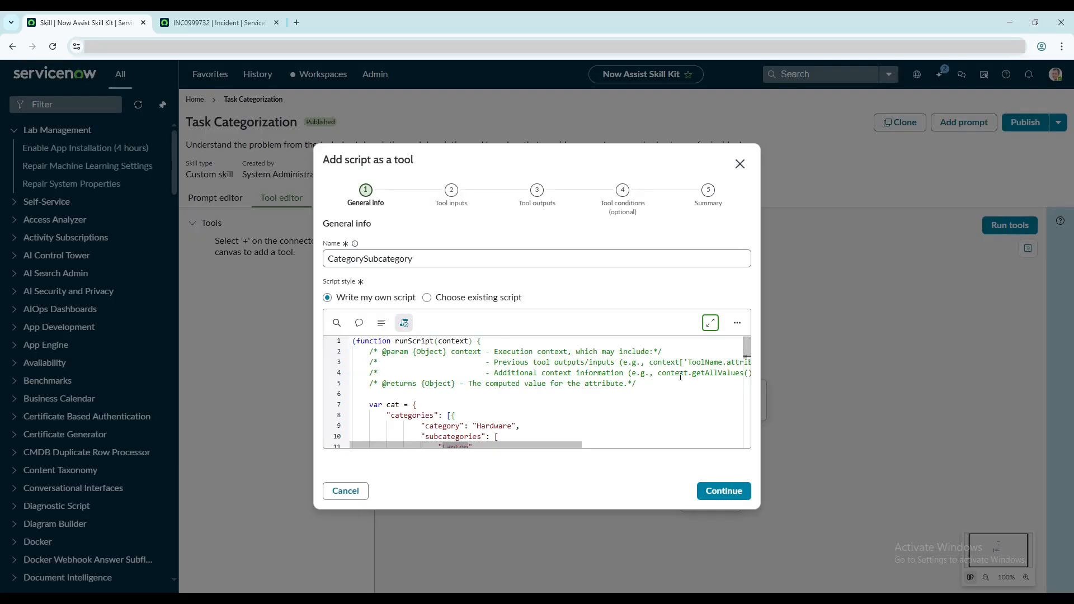
scroll(679, 377, down, 6)
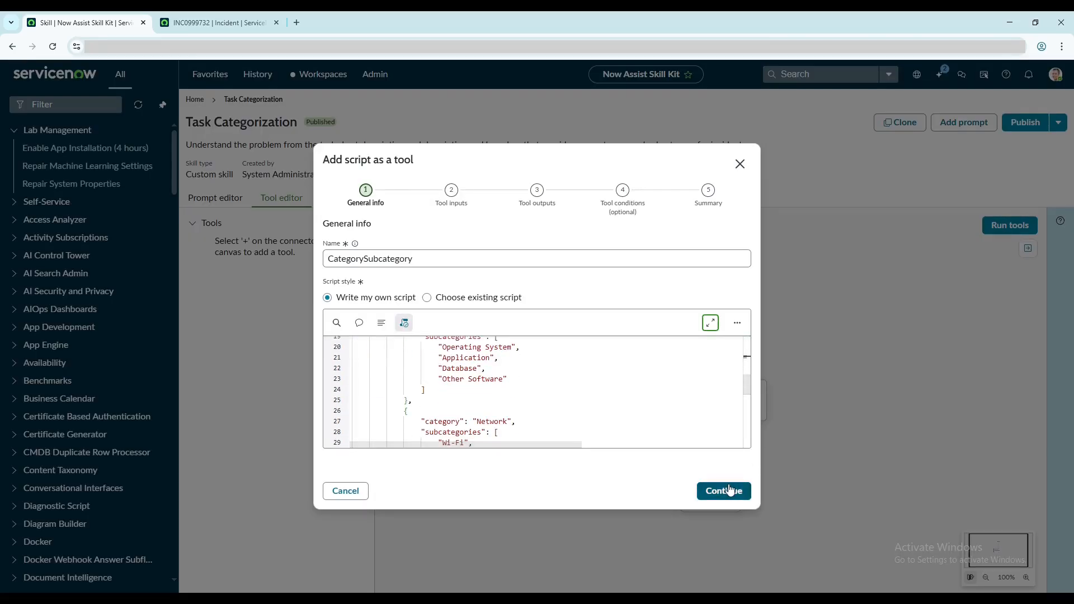
click(722, 491)
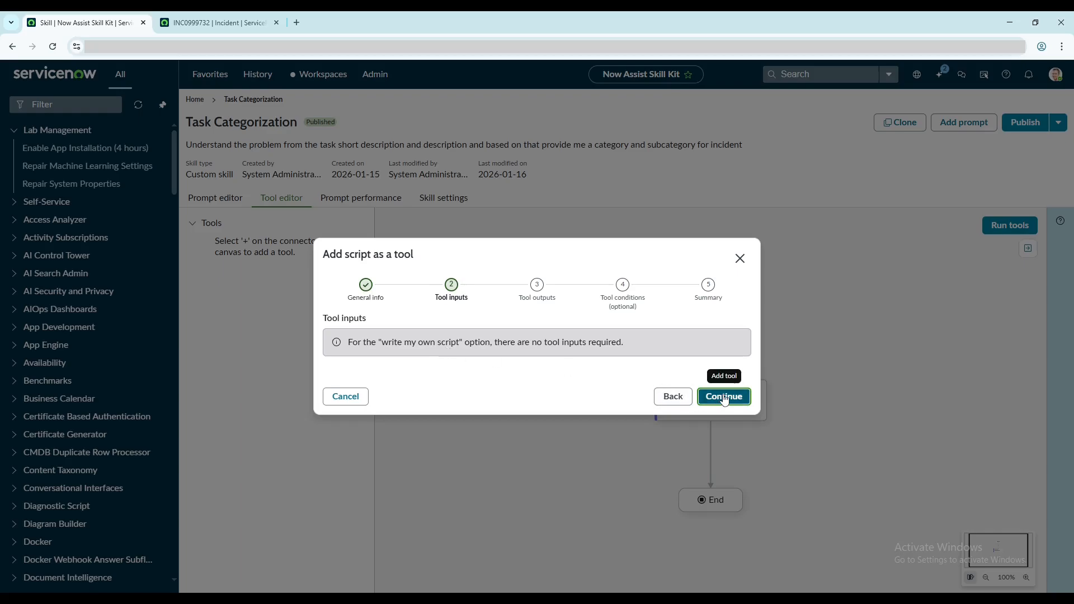
click(724, 397)
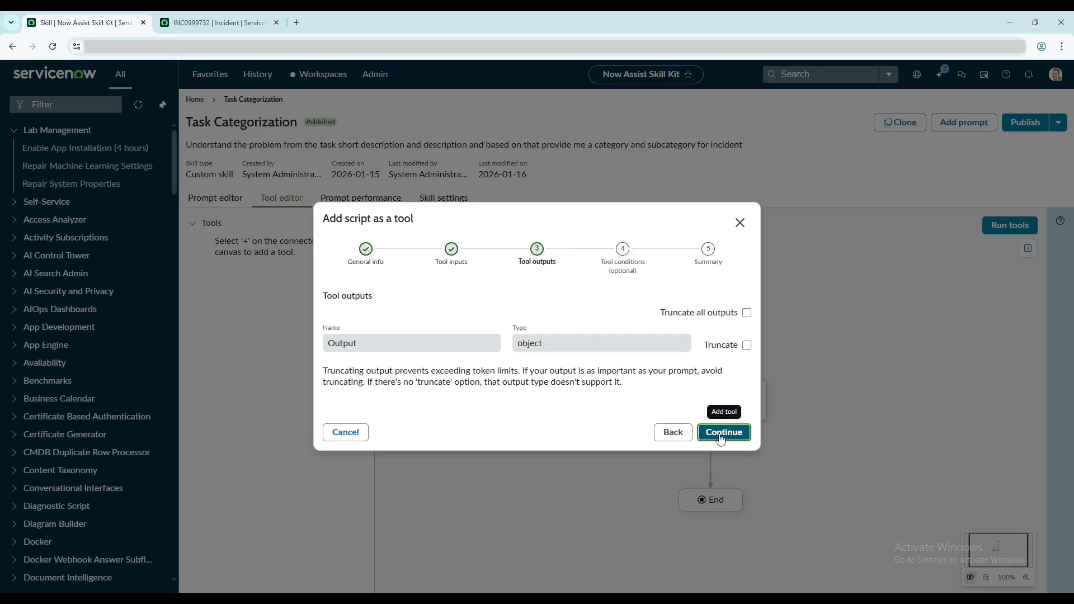
click(724, 433)
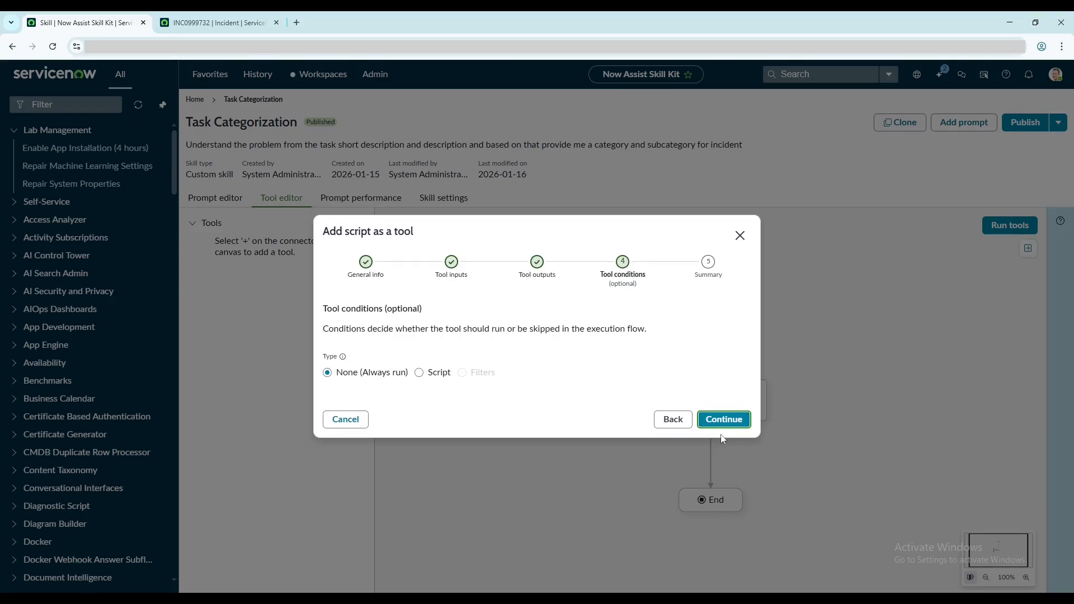
click(727, 426)
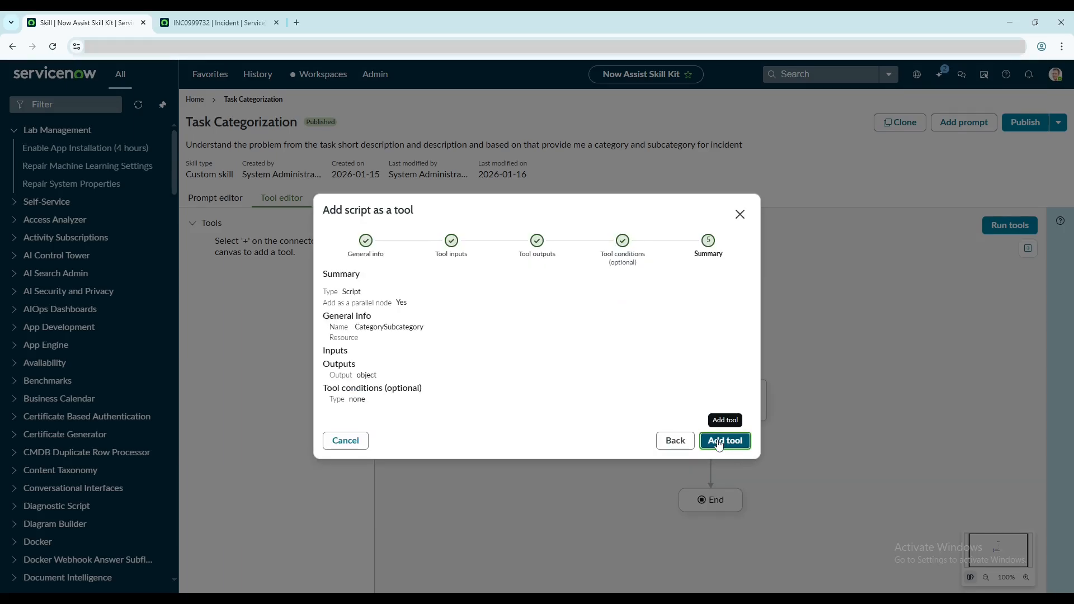
click(719, 441)
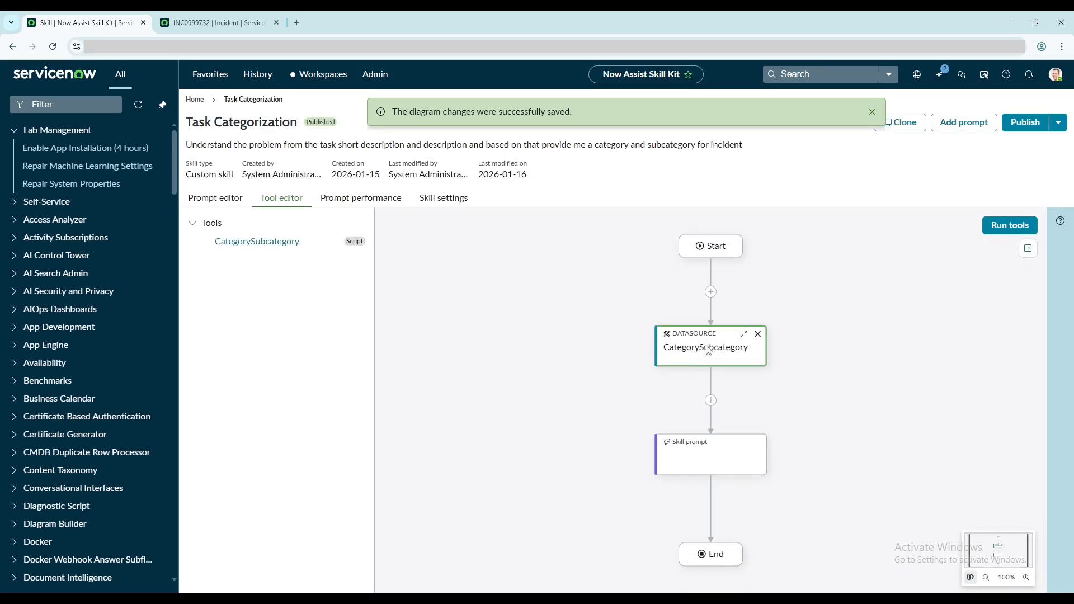
Reopen the CategorySubcategory tool, check its saved script down to the return statement, and close it.
click(744, 336)
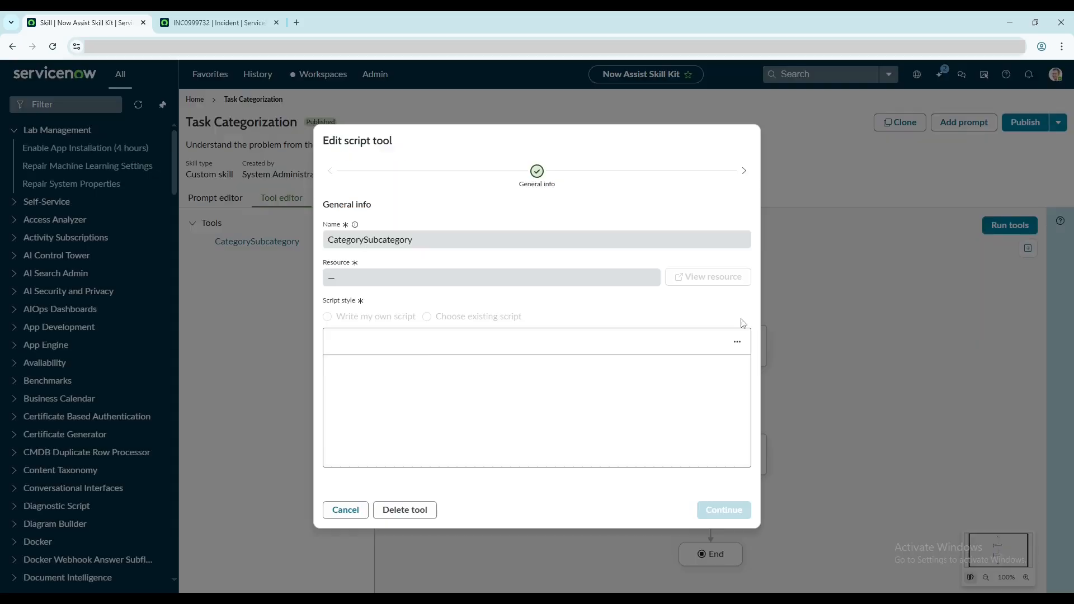
scroll(538, 394, down, 8)
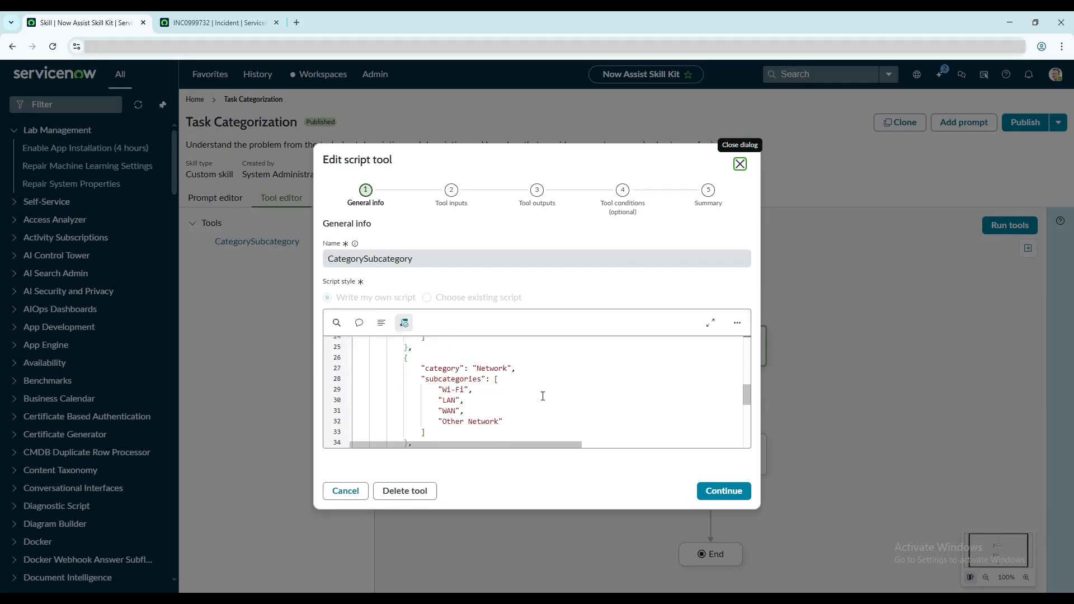
scroll(542, 396, down, 2)
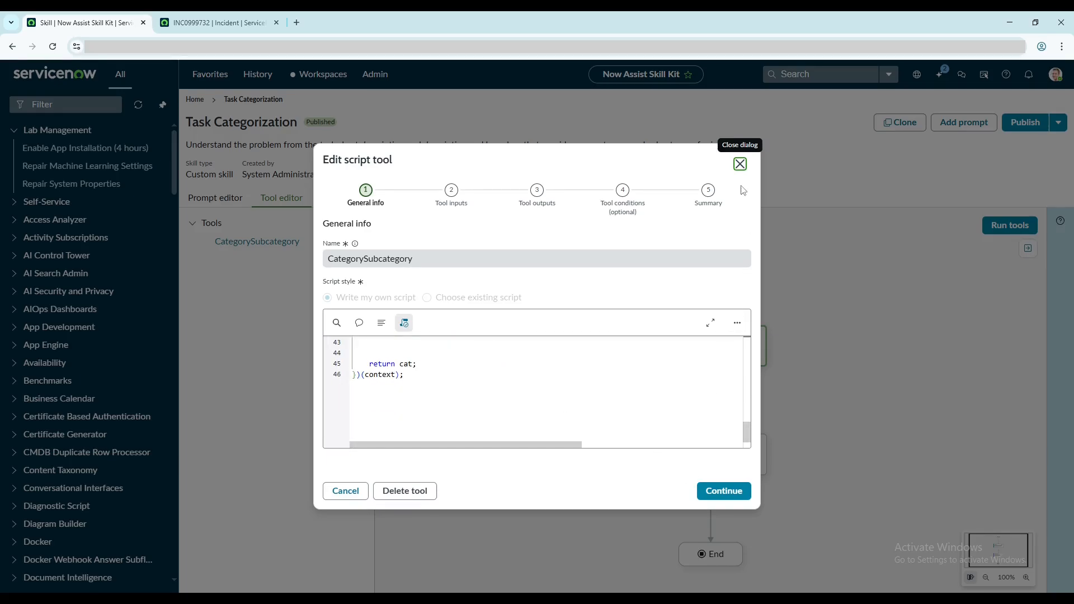
click(740, 164)
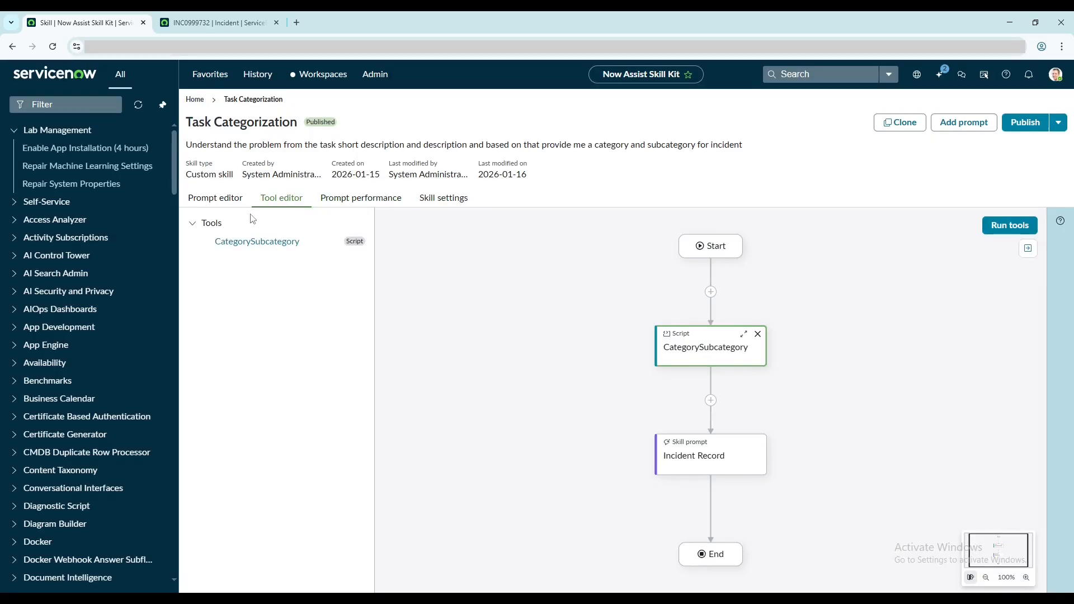
Insert the CategorySubcategory tool's output after the JSON format line in the v2 Incident Record prompt and save the prompt.
click(219, 205)
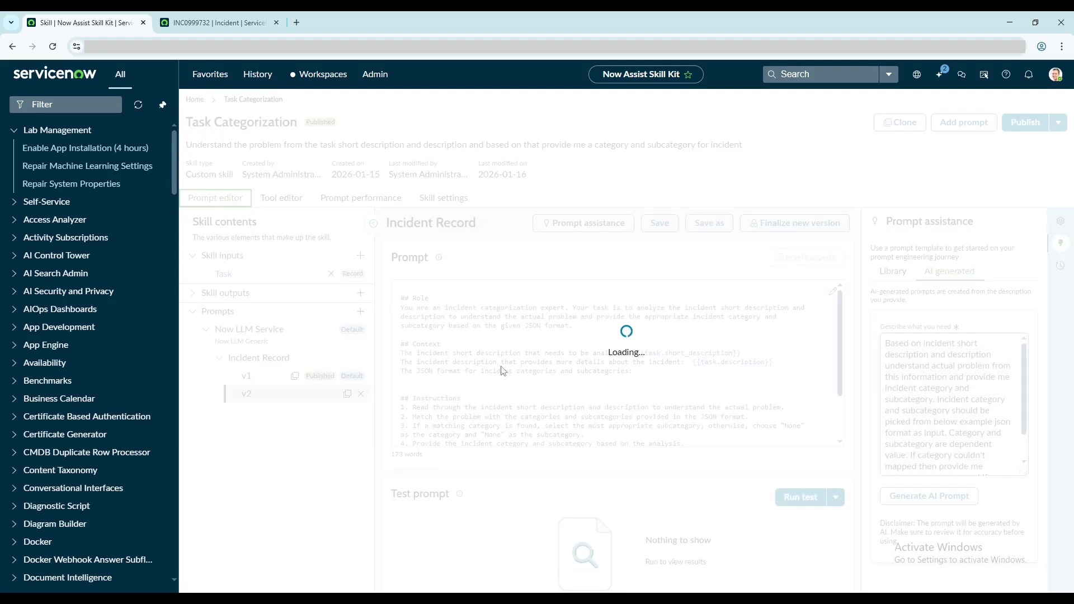
scroll(483, 367, down, 1)
scroll(483, 366, down, 2)
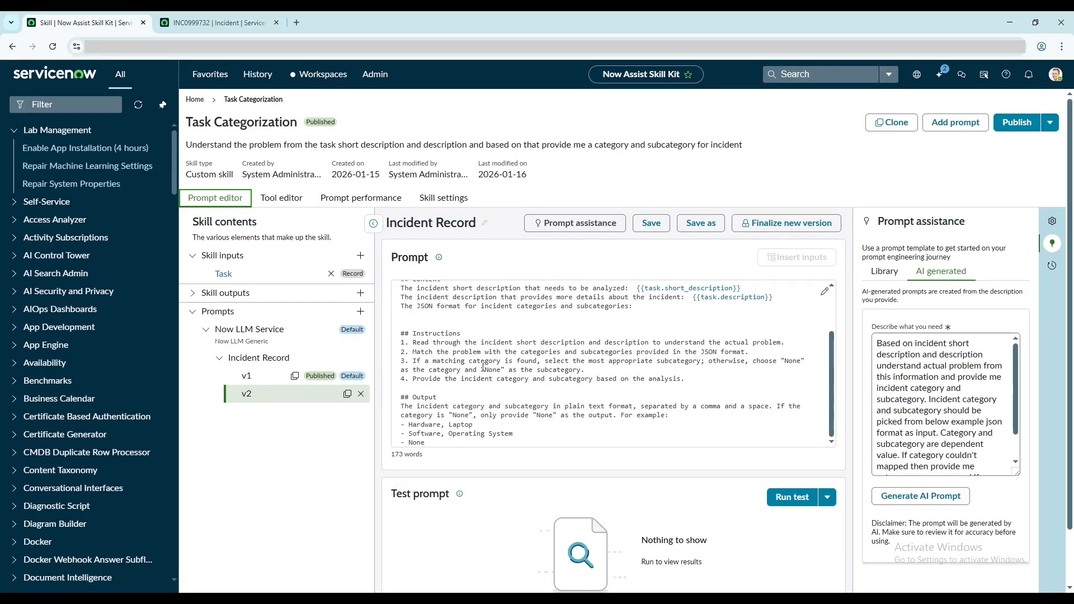
scroll(485, 366, up, 3)
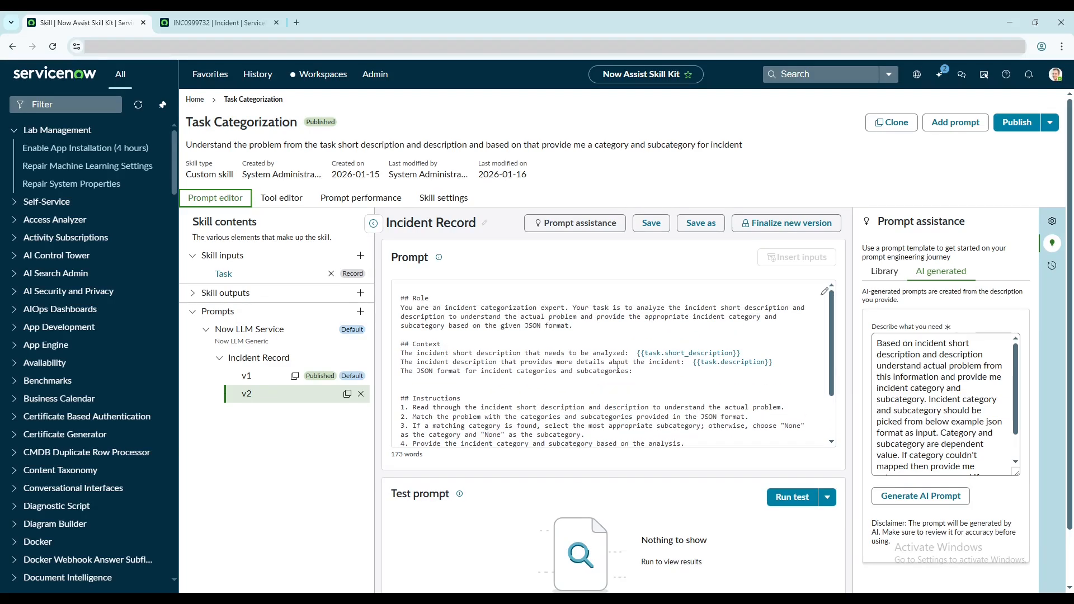
click(642, 369)
scroll(639, 368, down, 2)
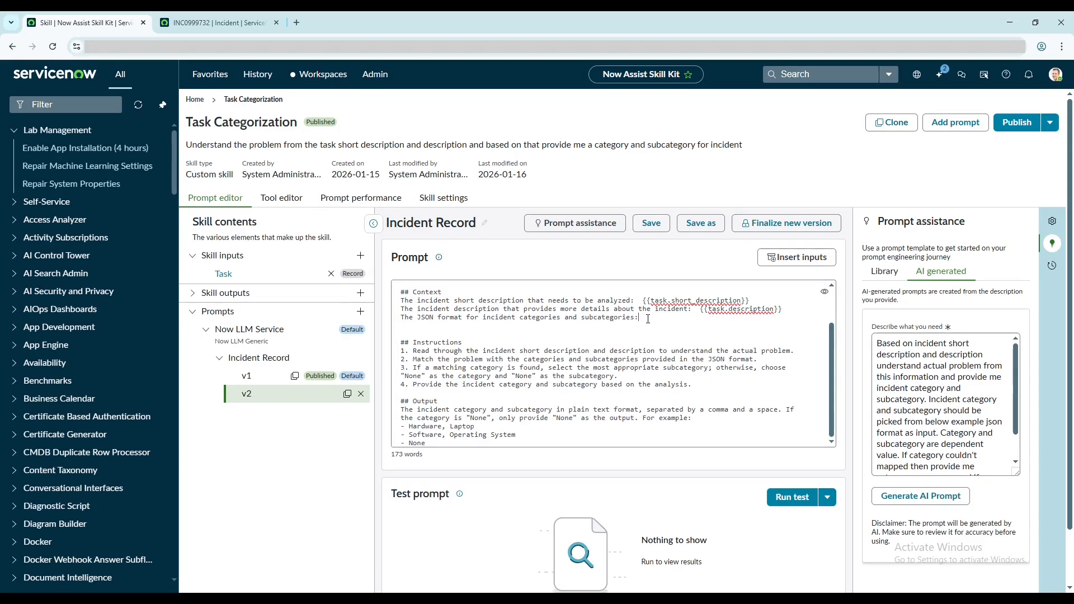
click(775, 264)
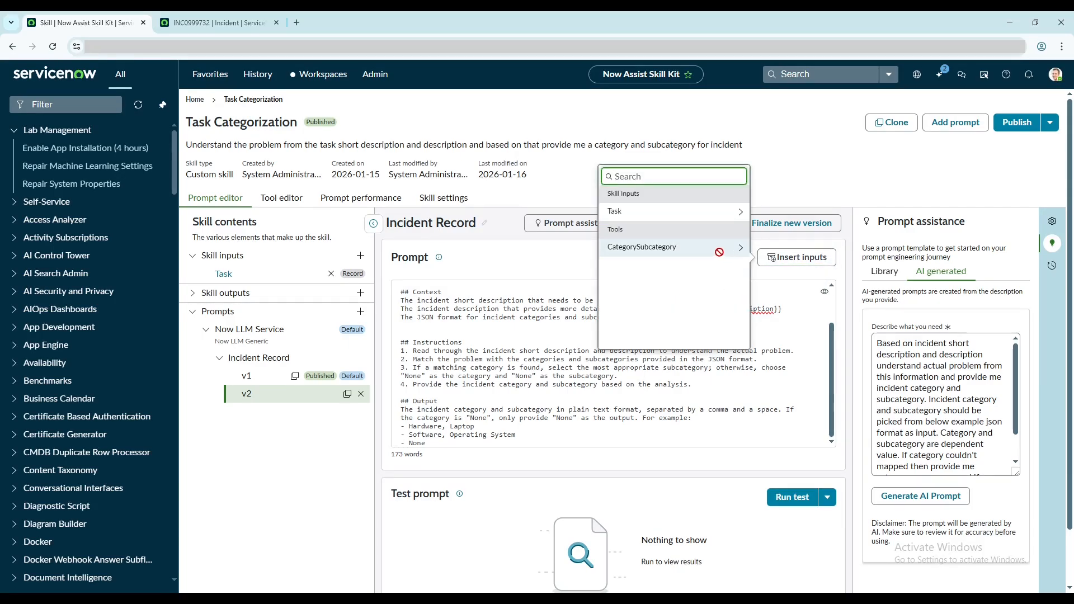
click(740, 250)
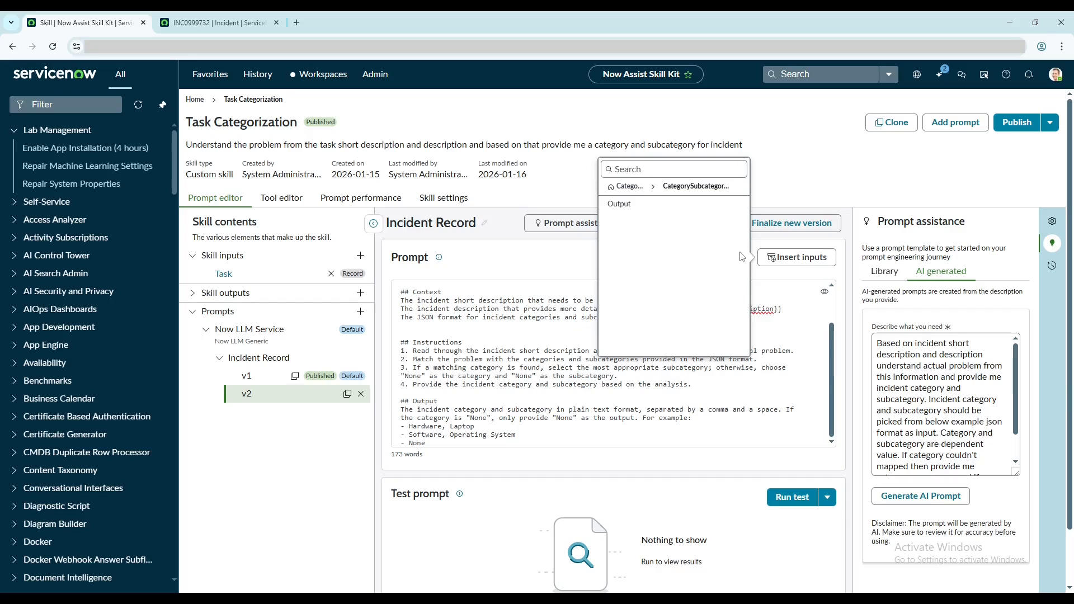
click(661, 212)
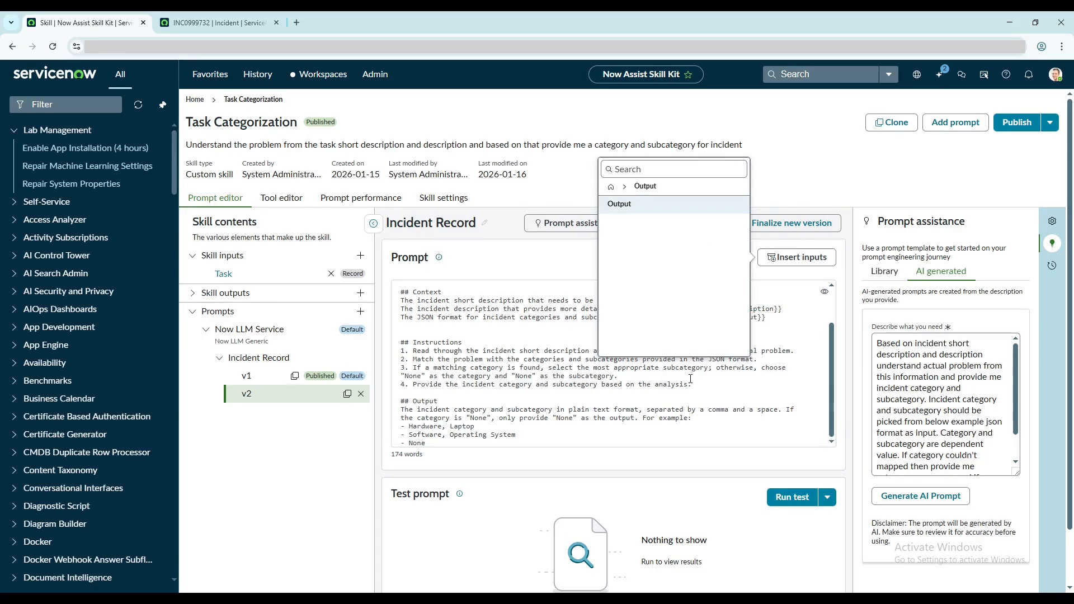
click(765, 317)
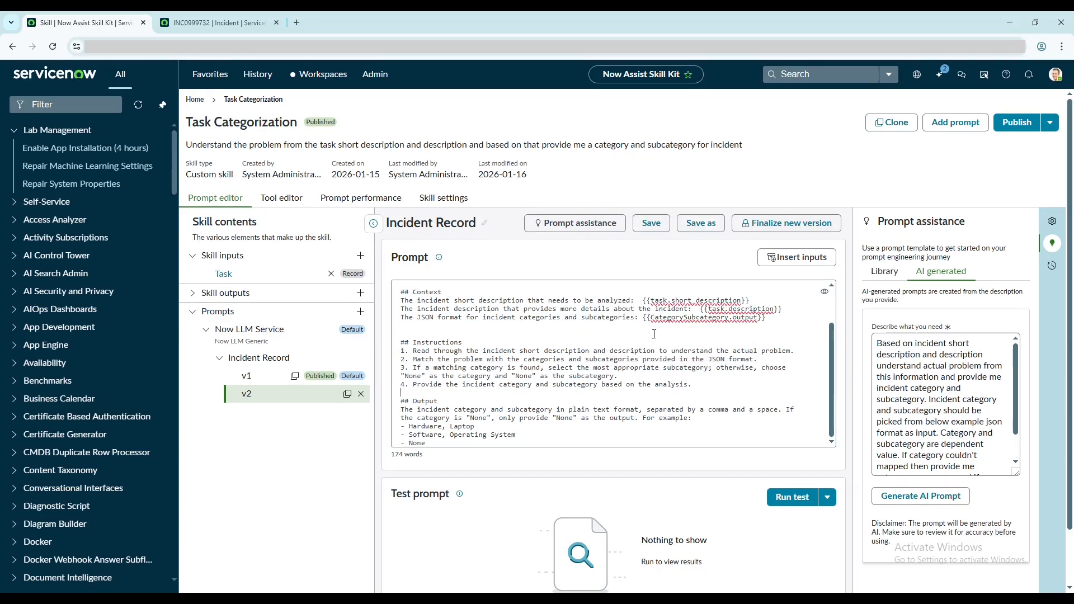
scroll(710, 393, down, 1)
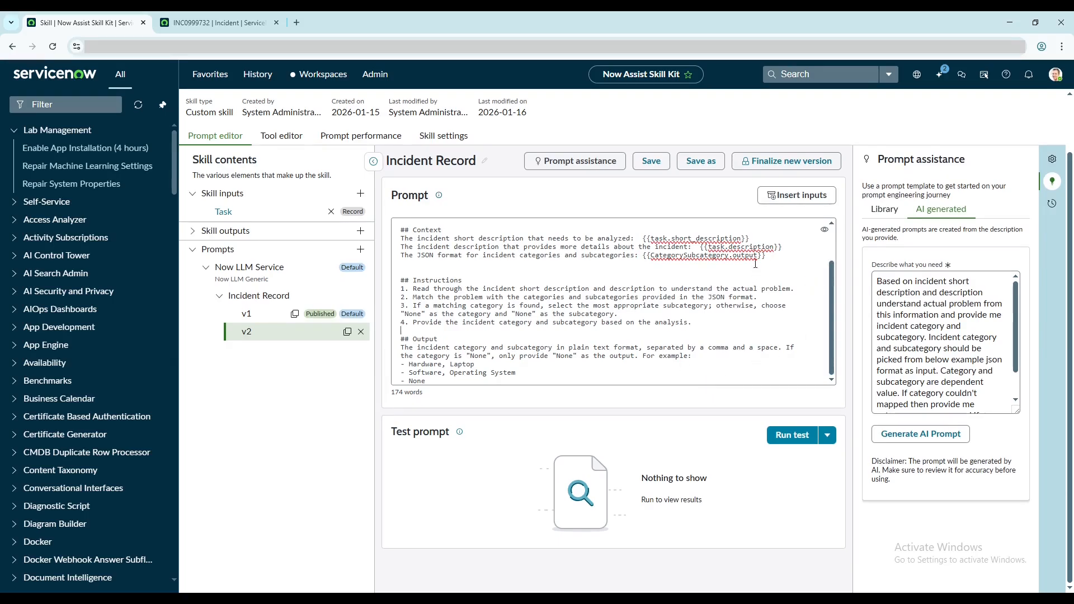
click(651, 167)
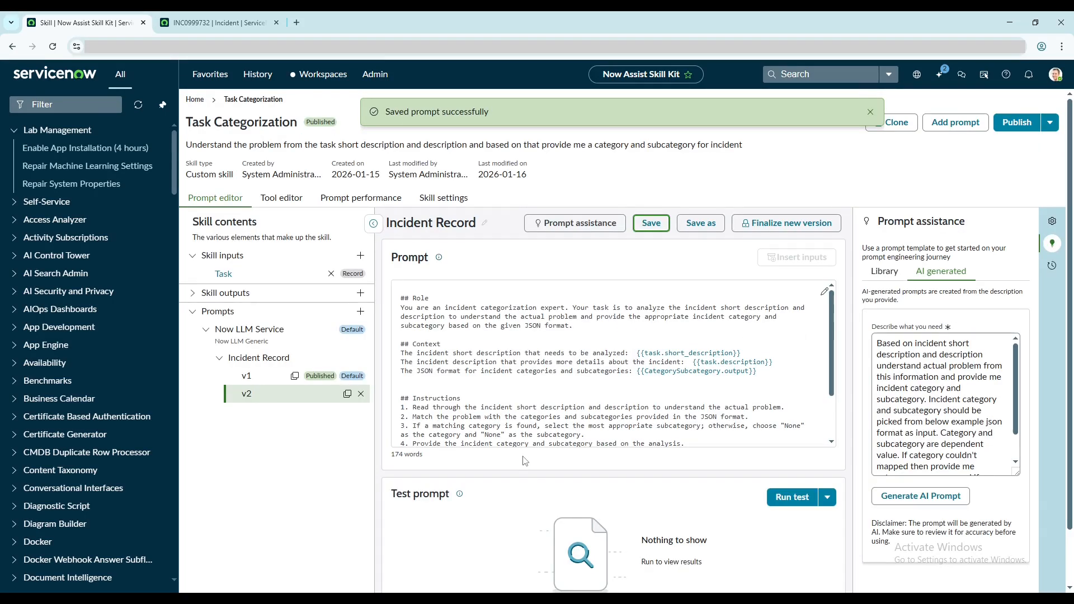
Copy incident number INC0990731 from the incident list, run a prompt test with it as the Task, and check the response.
click(219, 23)
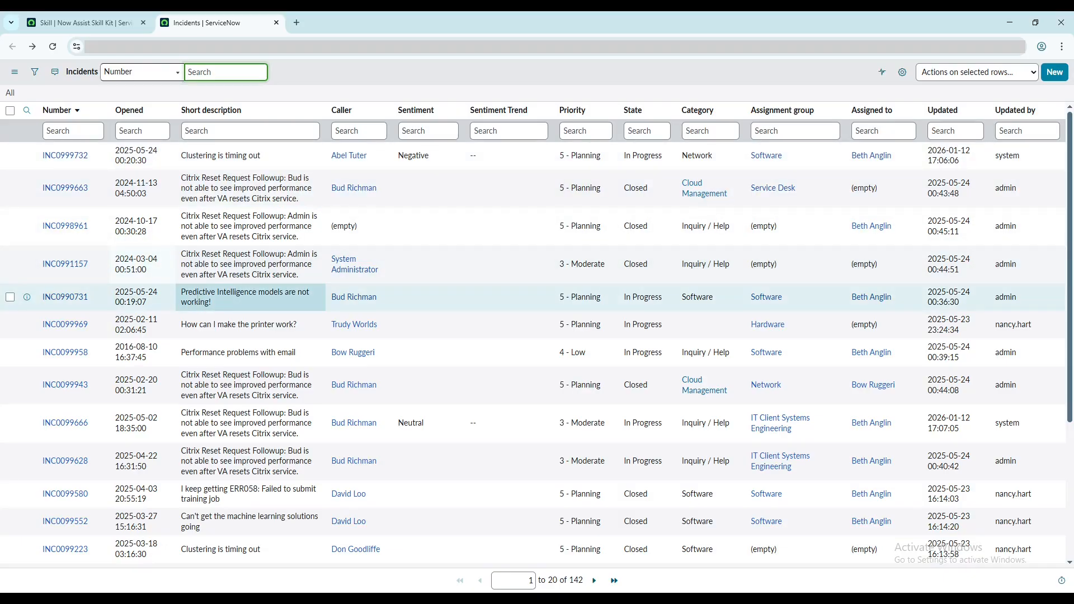
drag(91, 300, 44, 300)
key(ctrl+c)
click(84, 23)
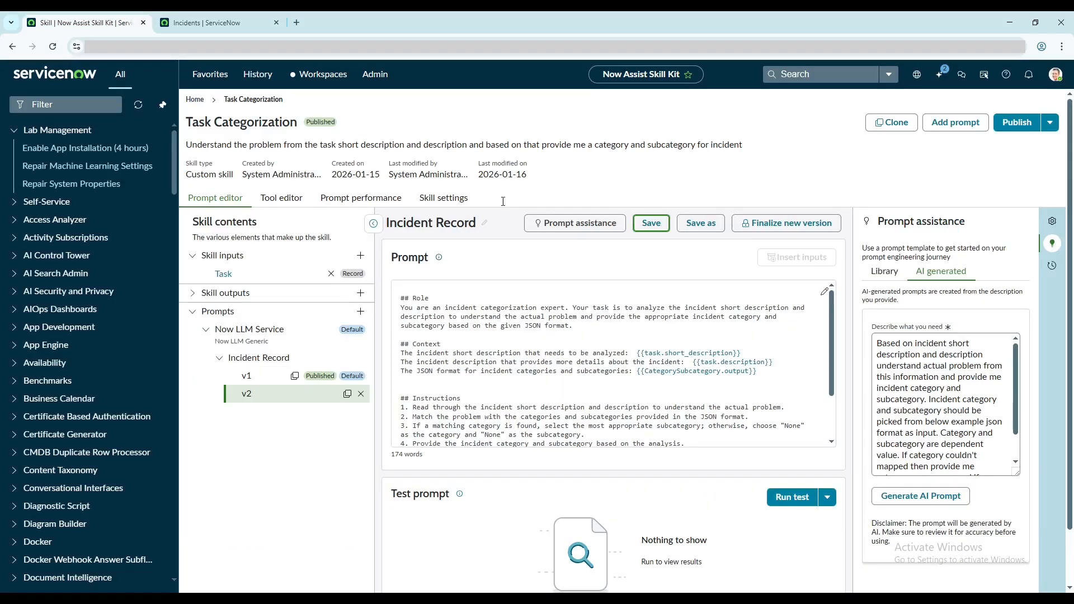
click(797, 496)
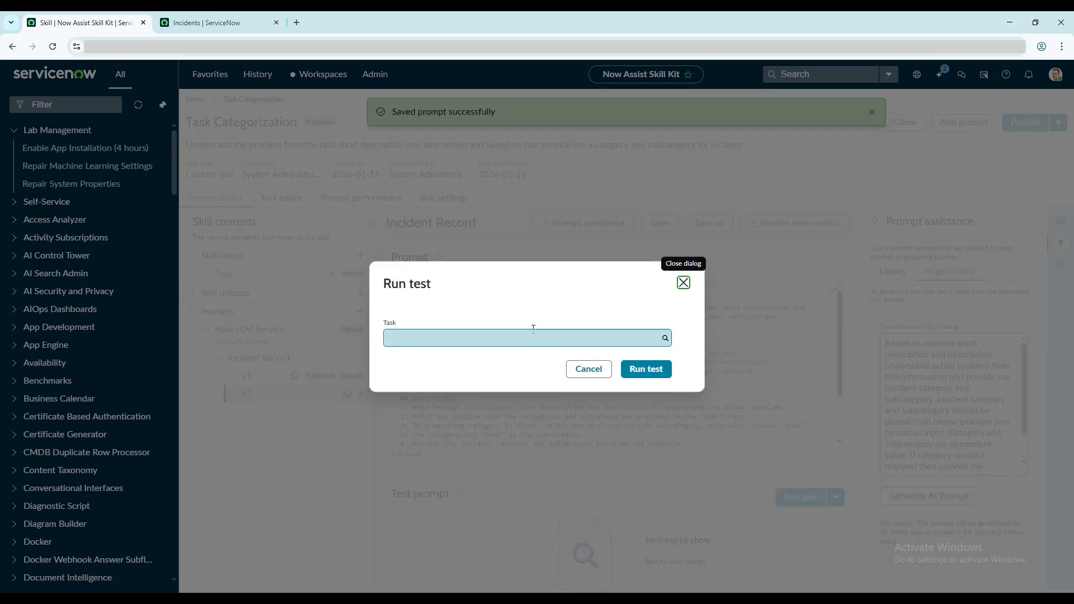
click(533, 331)
key(ctrl+v)
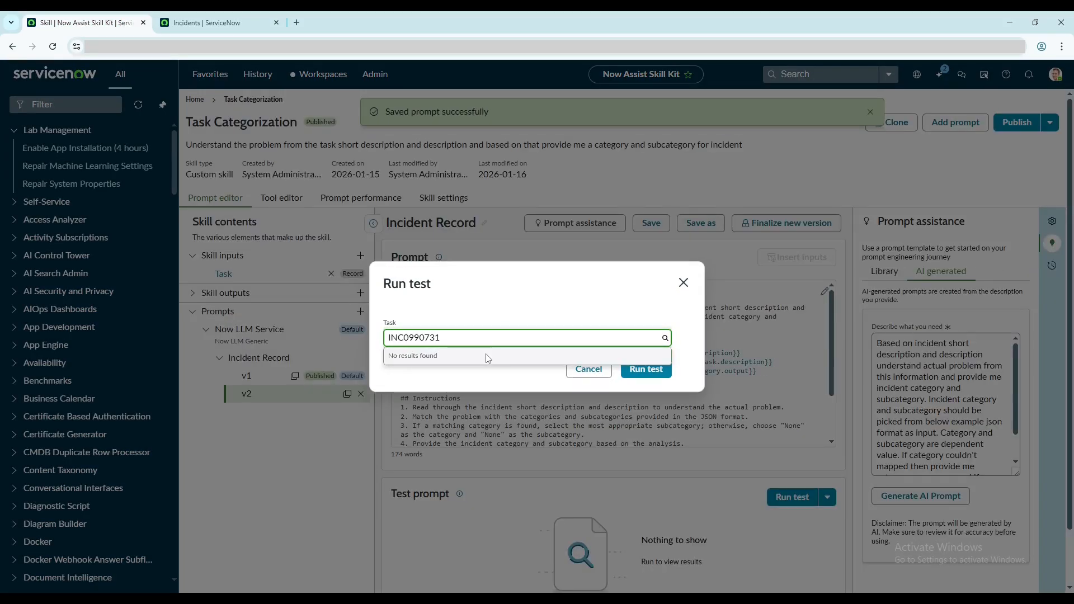
click(638, 370)
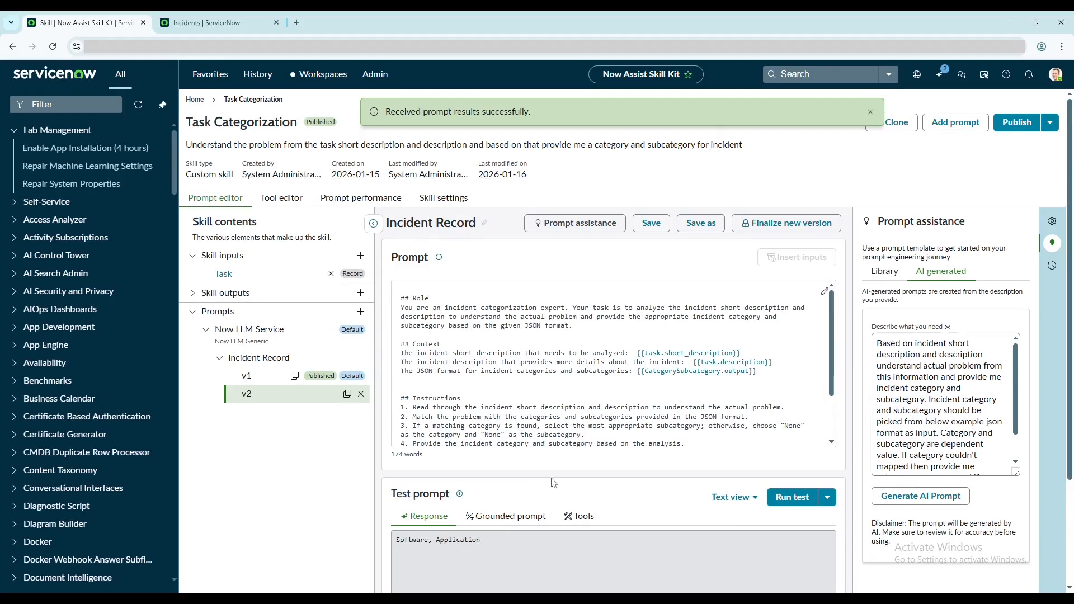
scroll(552, 477, down, 1)
double_click(412, 484)
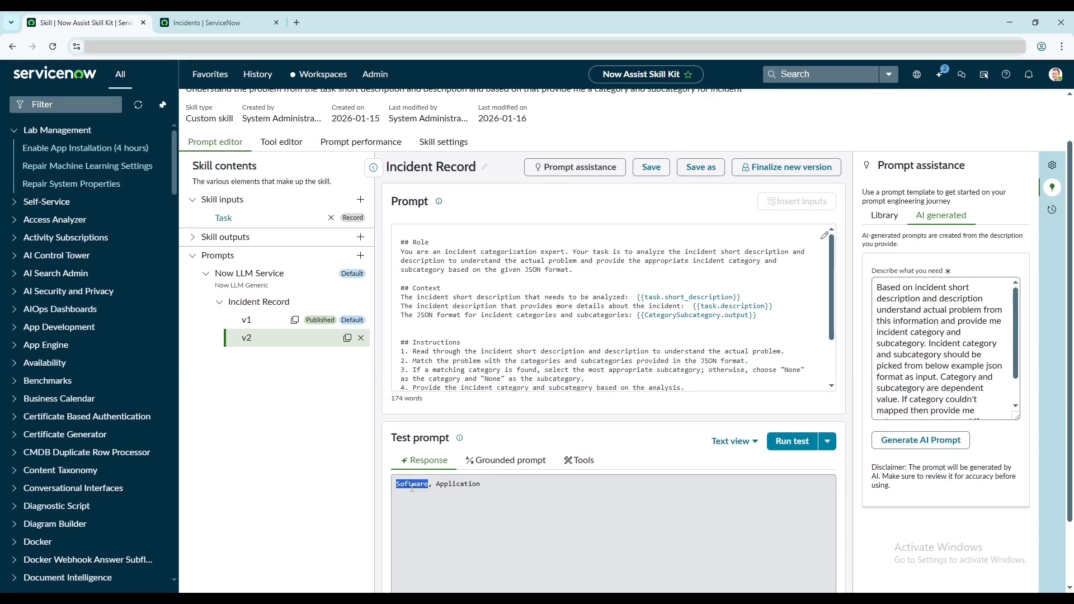
scroll(454, 484, up, 1)
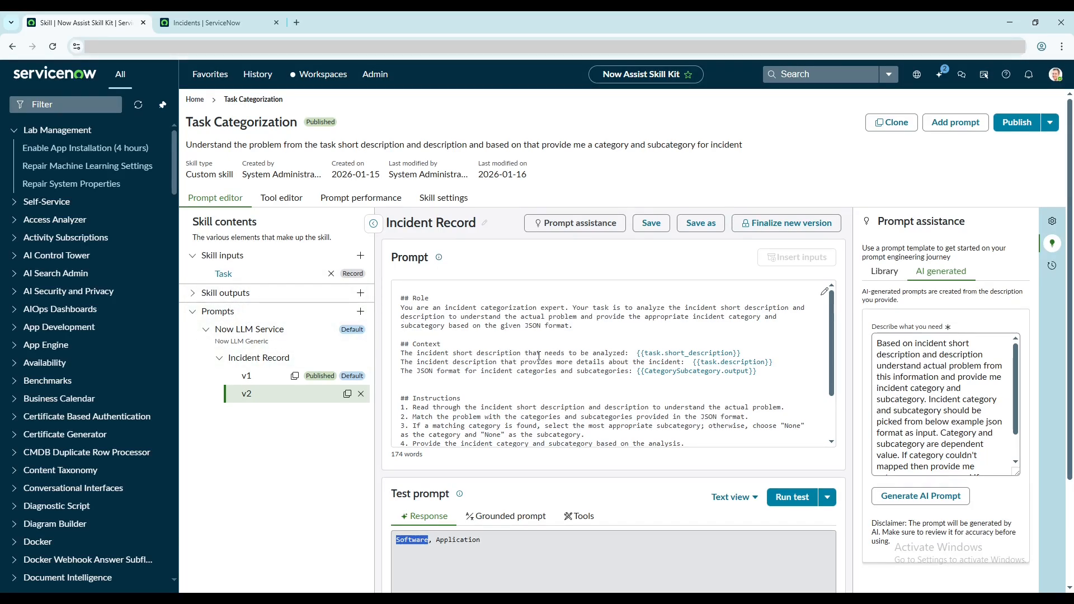
Open the CategorySubcategory tool and find the Application subcategory under Software in its script.
click(281, 198)
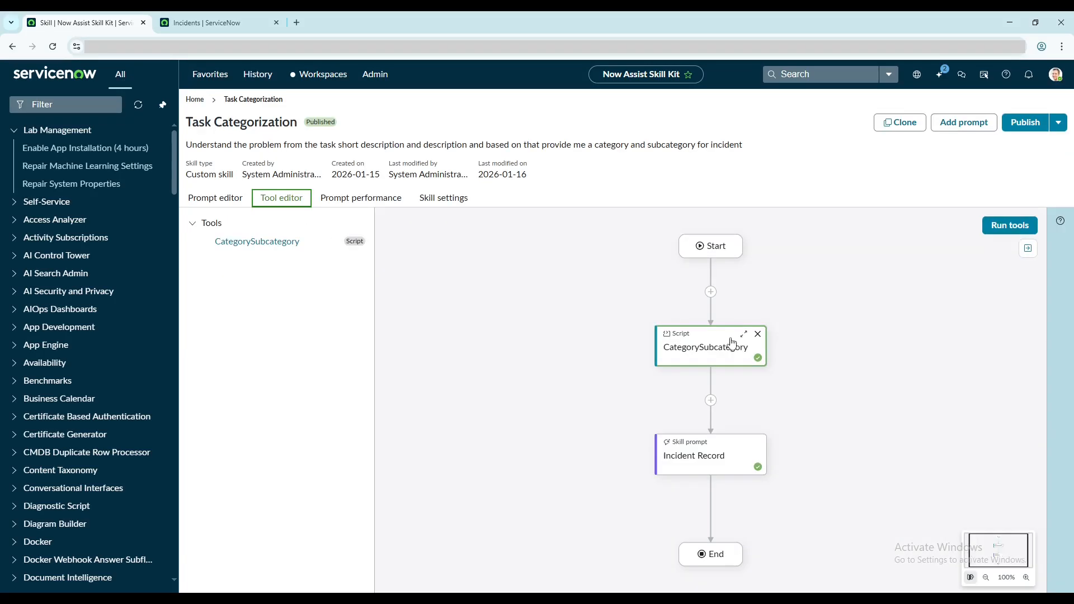
click(726, 358)
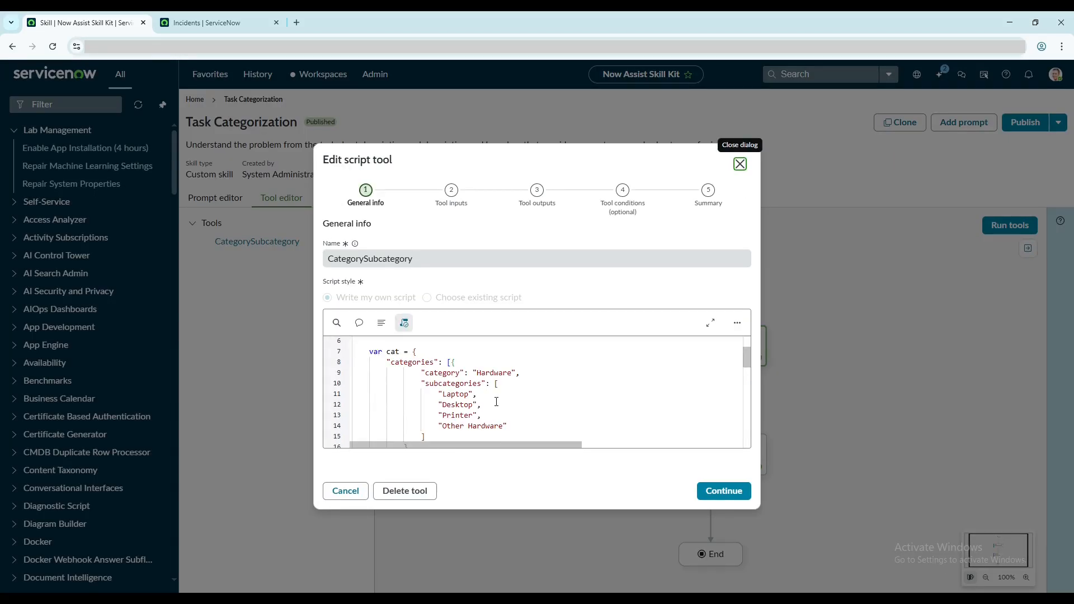
scroll(496, 401, down, 3)
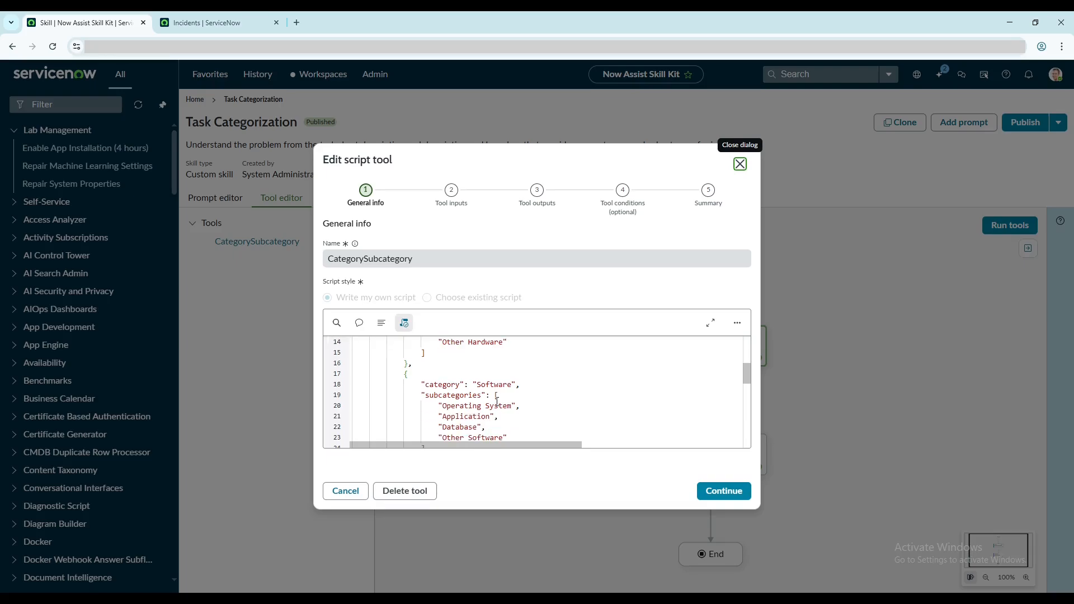
double_click(471, 415)
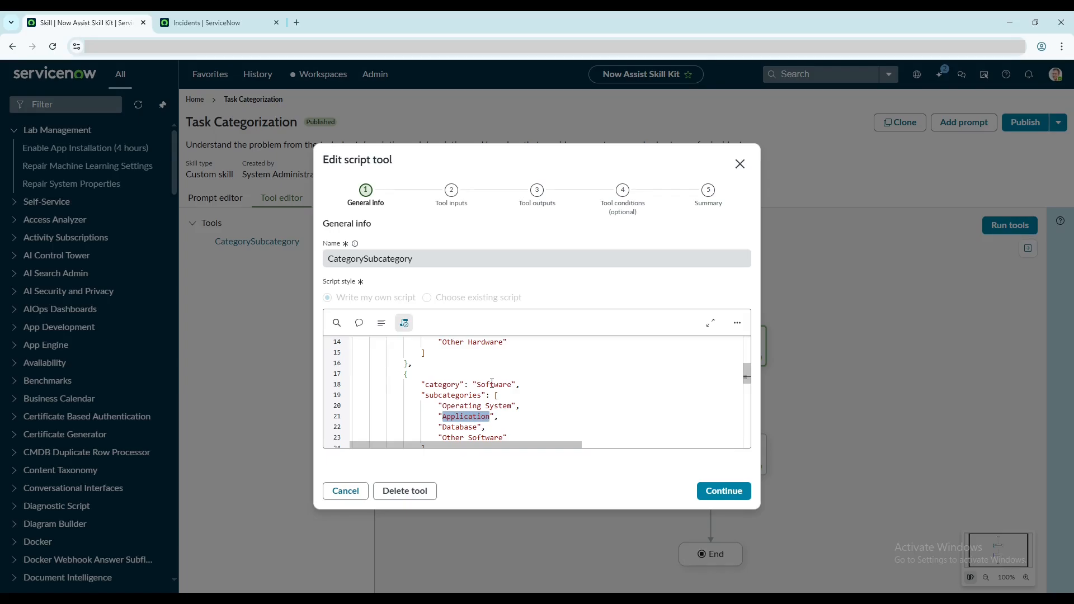
Open incident INC0990731 and check its Subcategory choices for Software and its description.
click(207, 22)
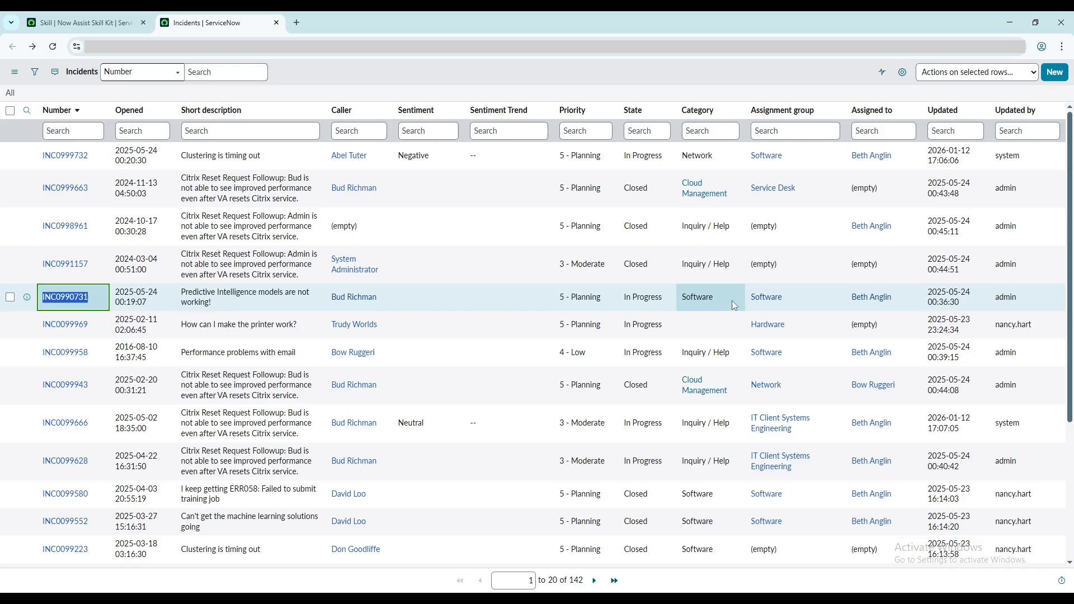
click(70, 301)
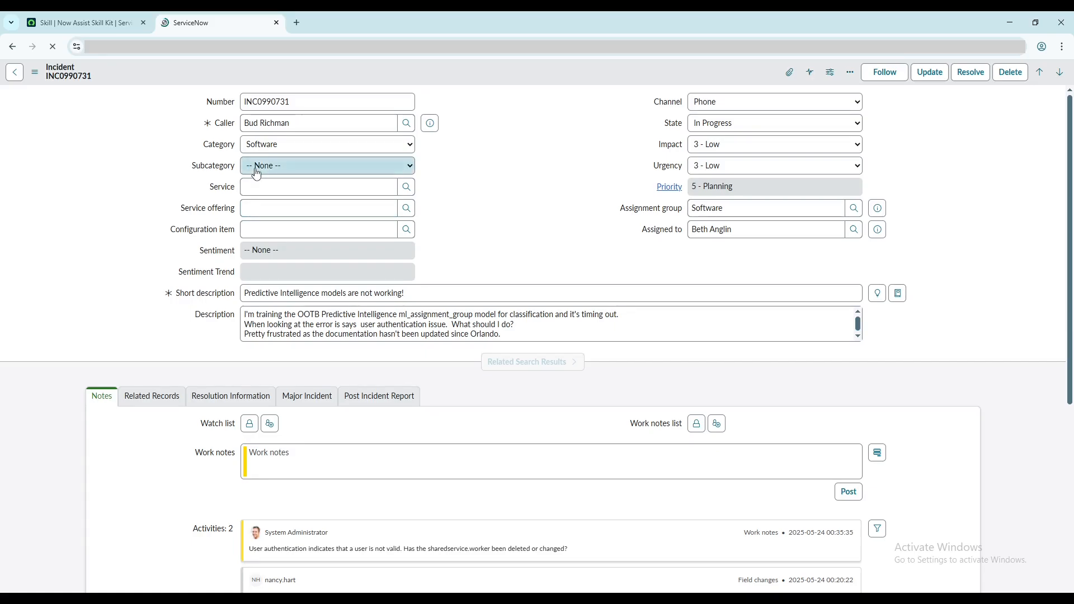
click(257, 174)
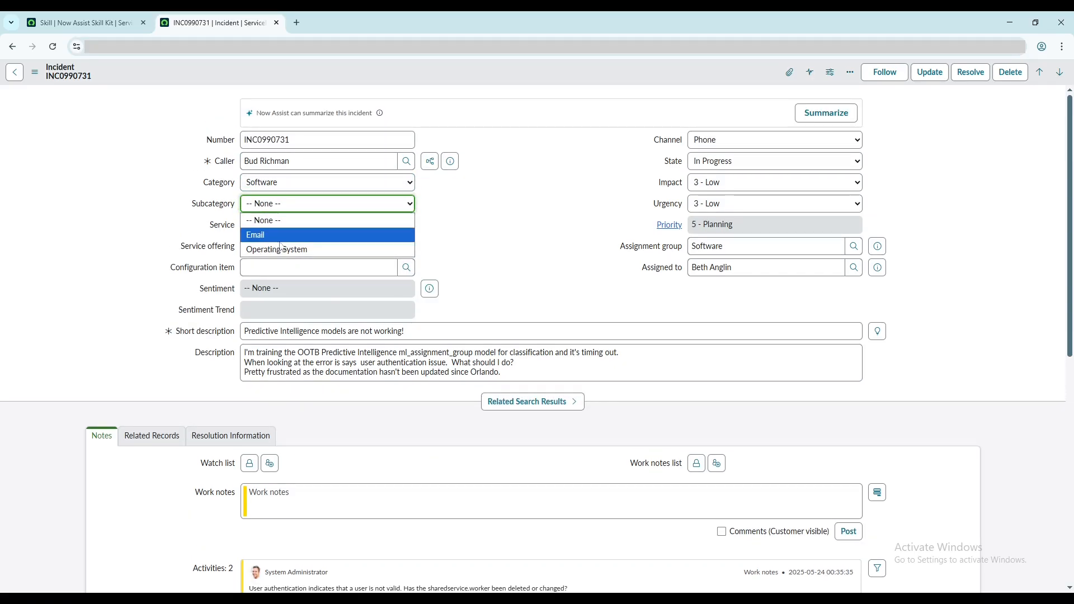
click(535, 221)
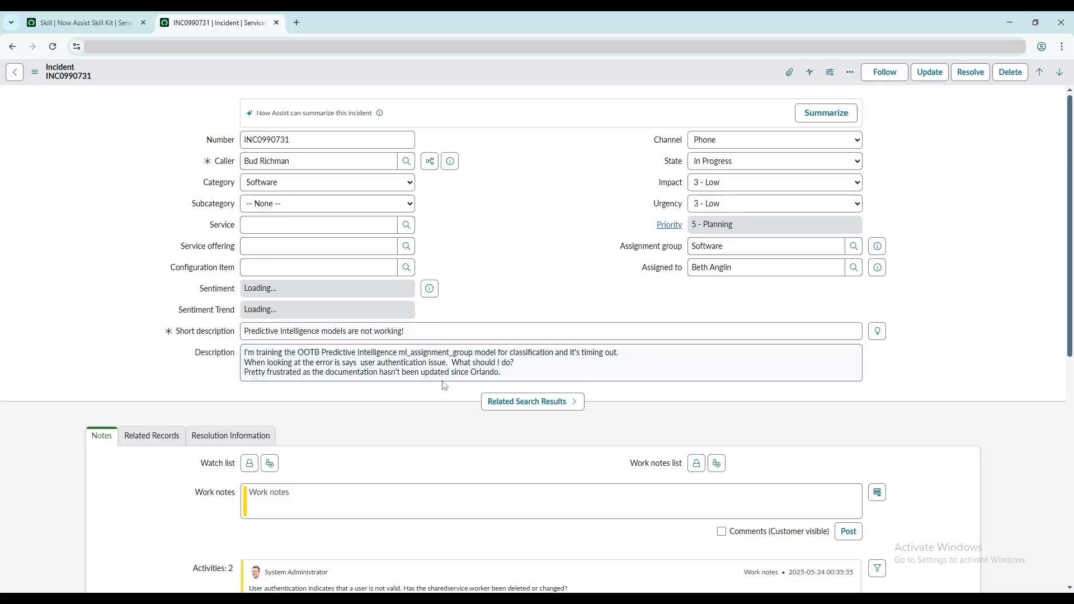
click(484, 372)
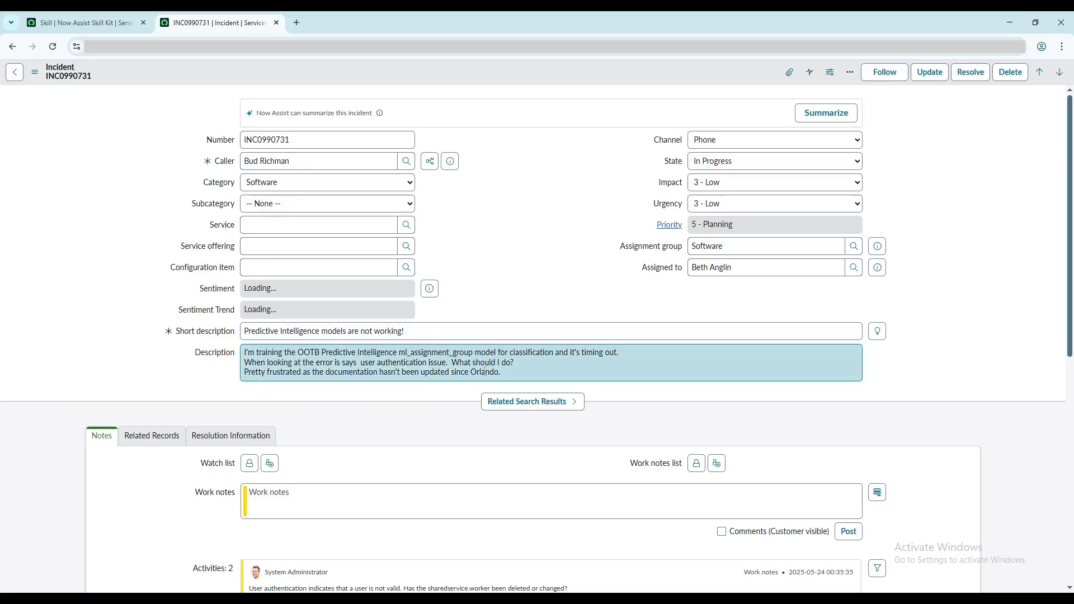
Review the categories after Software in the CategorySubcategory script and close the tool.
click(96, 28)
scroll(493, 411, down, 1)
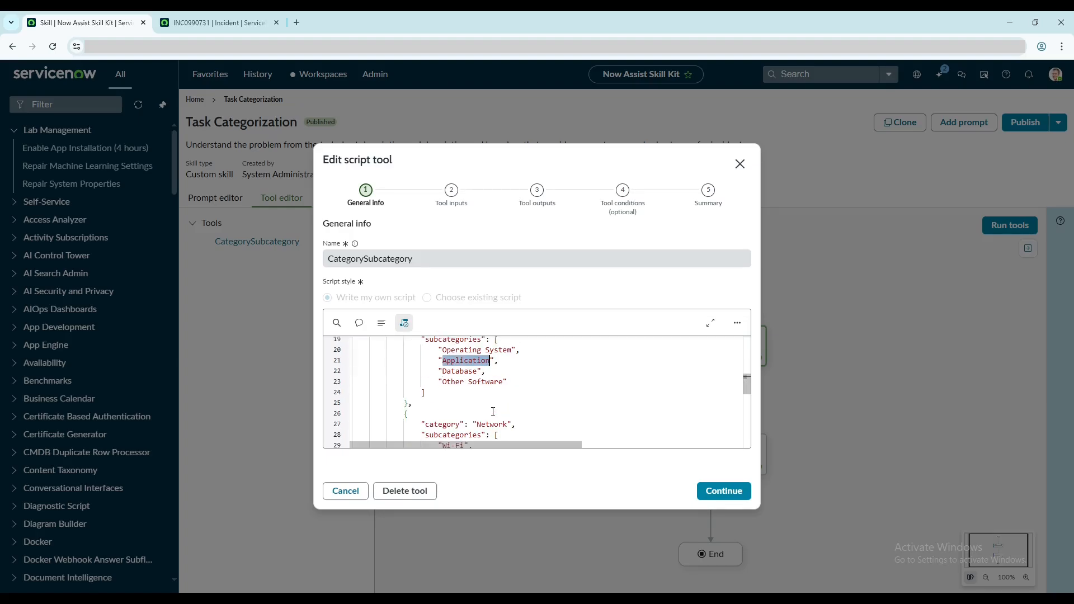
scroll(493, 412, down, 3)
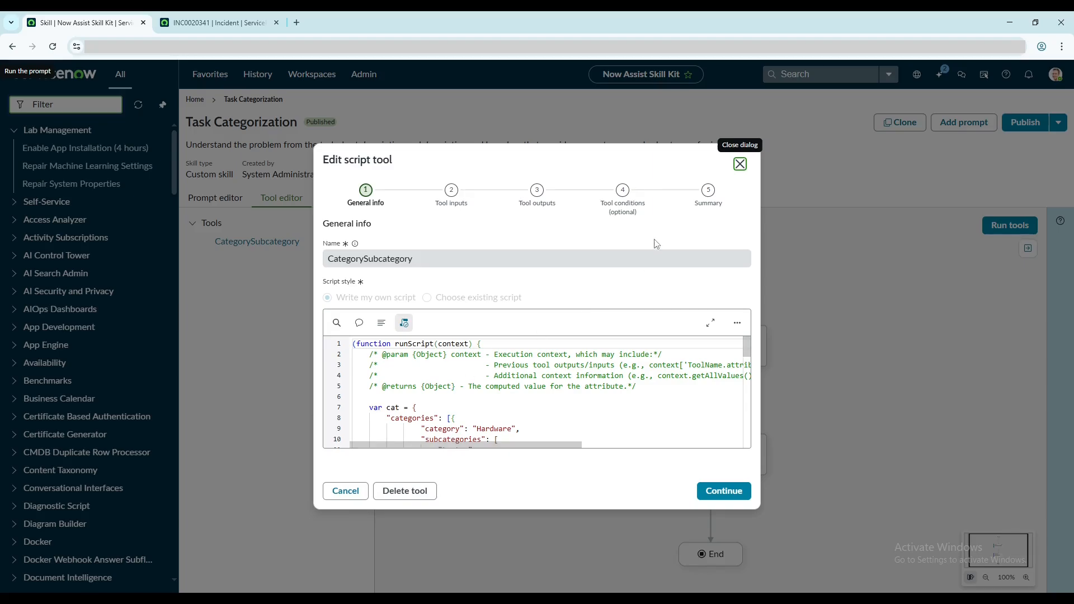
click(741, 164)
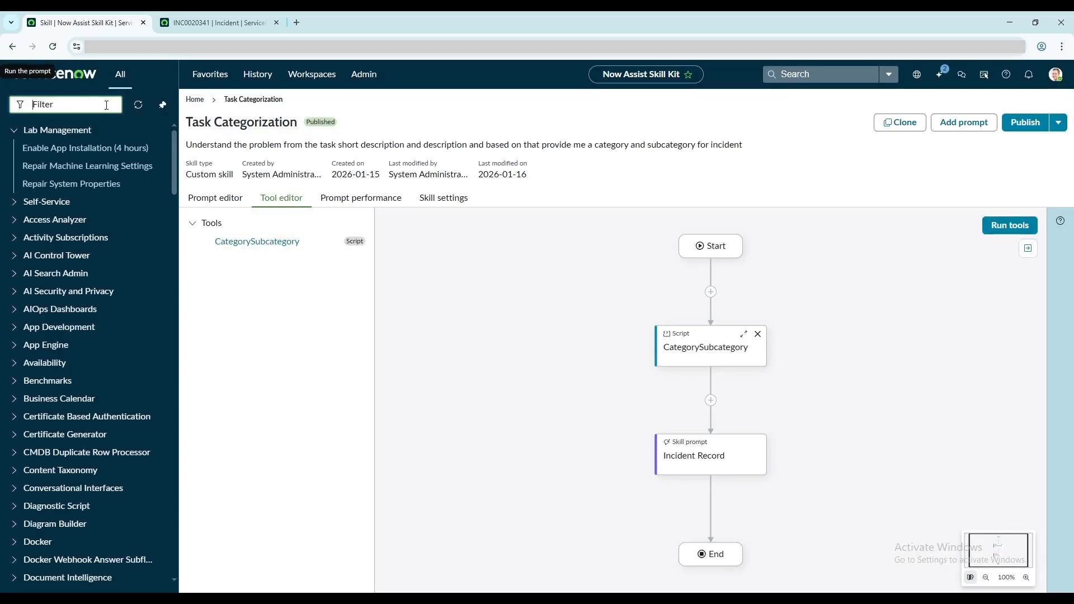
Open Scripts - Background, paste the script that builds the category/subcategory JSON, run it in global scope, and return to the script page.
text(backgr)
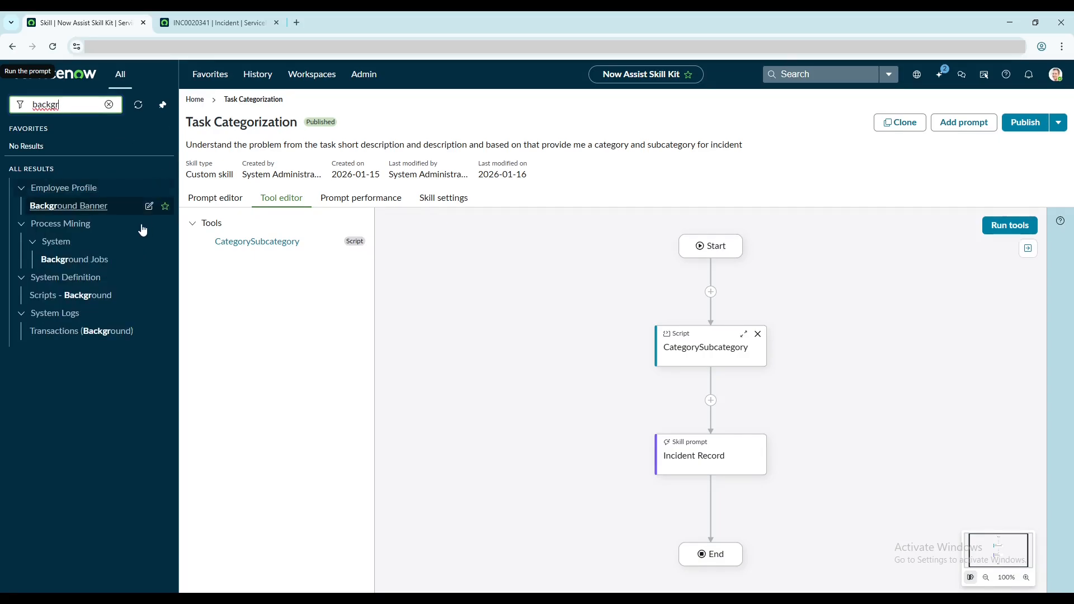
click(84, 303)
key(ctrl+v)
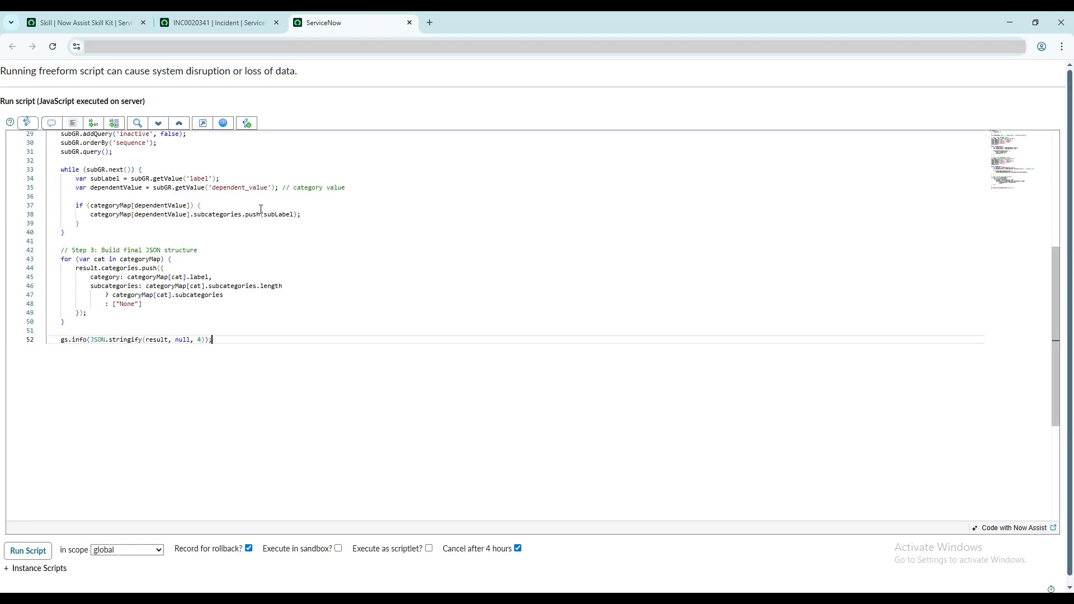
click(27, 551)
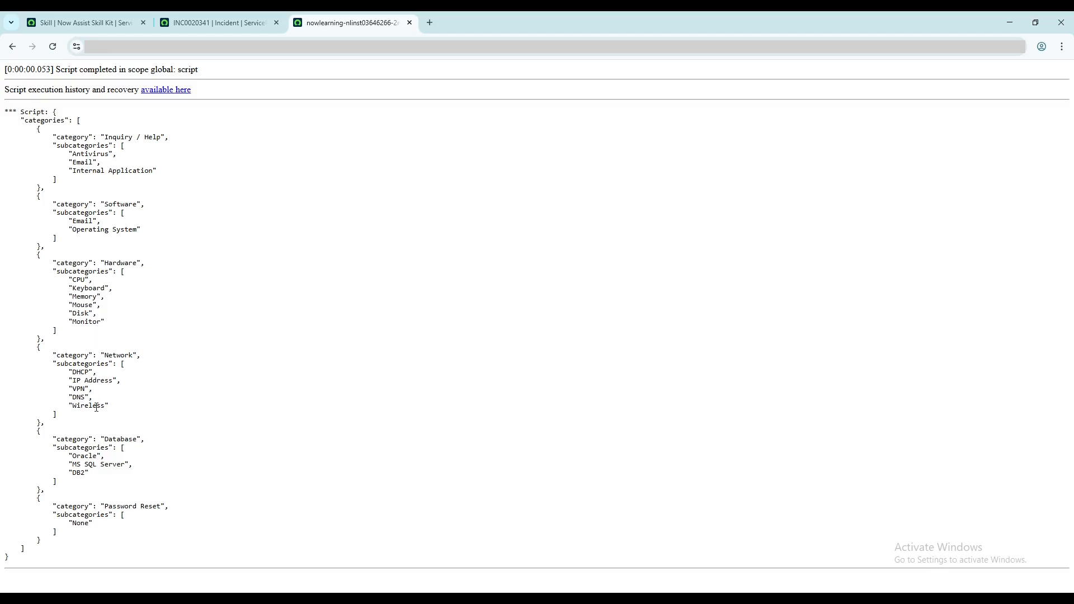
click(13, 50)
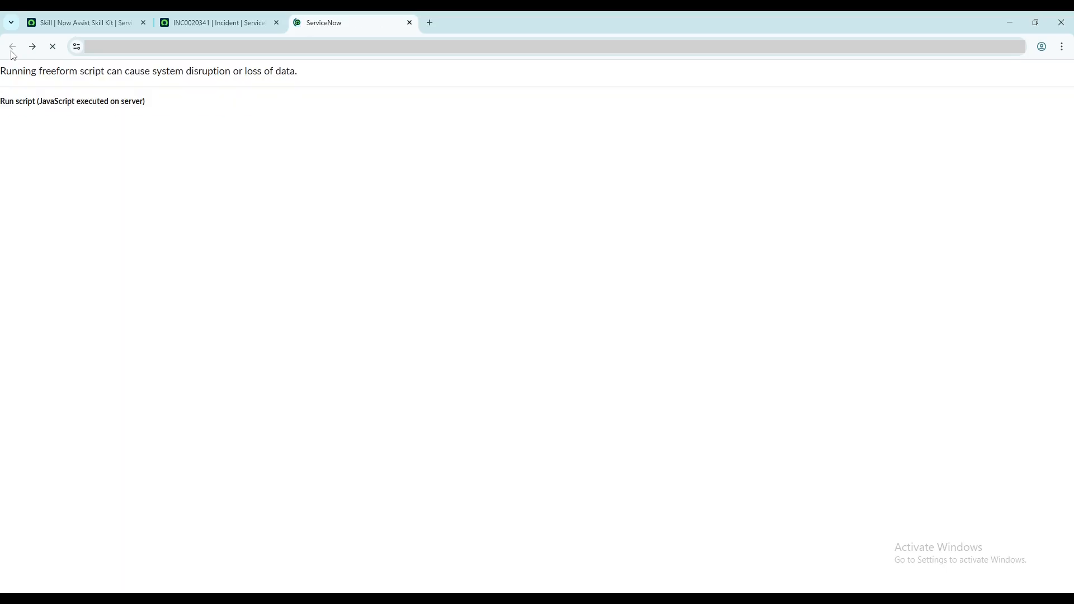
Open the CategorySubcategory tool on the Task Categorization skill and replace its hardcoded cat object with the copied category/subcategory script.
click(60, 17)
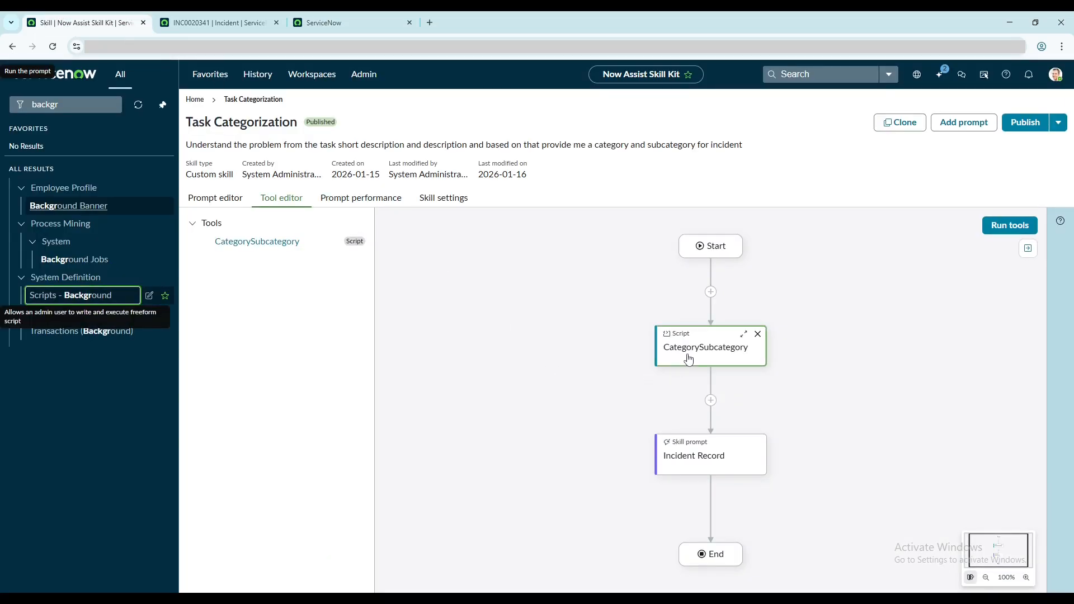
click(249, 246)
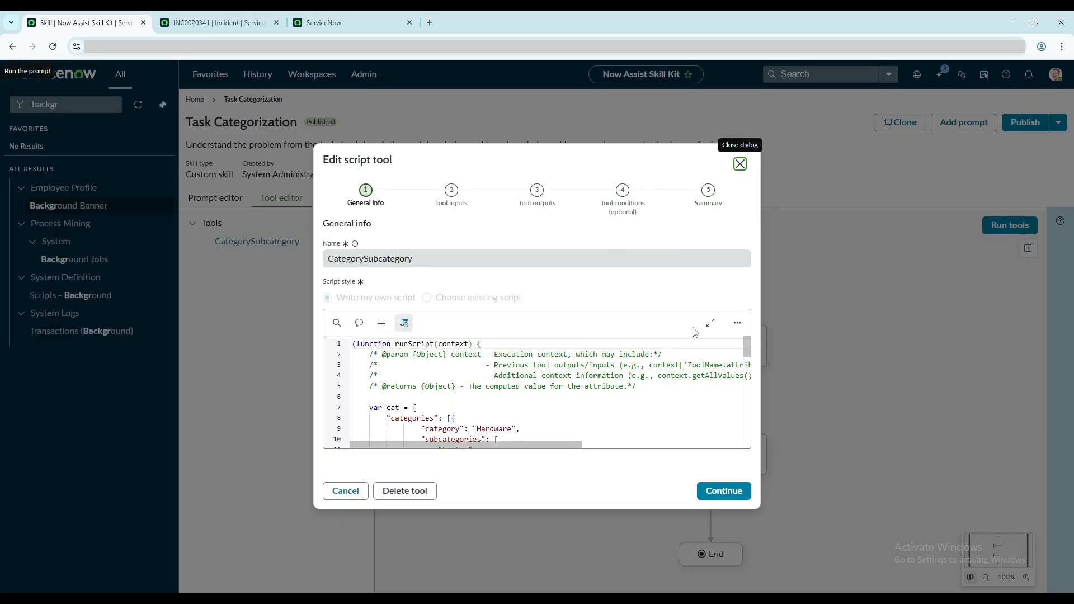
click(710, 323)
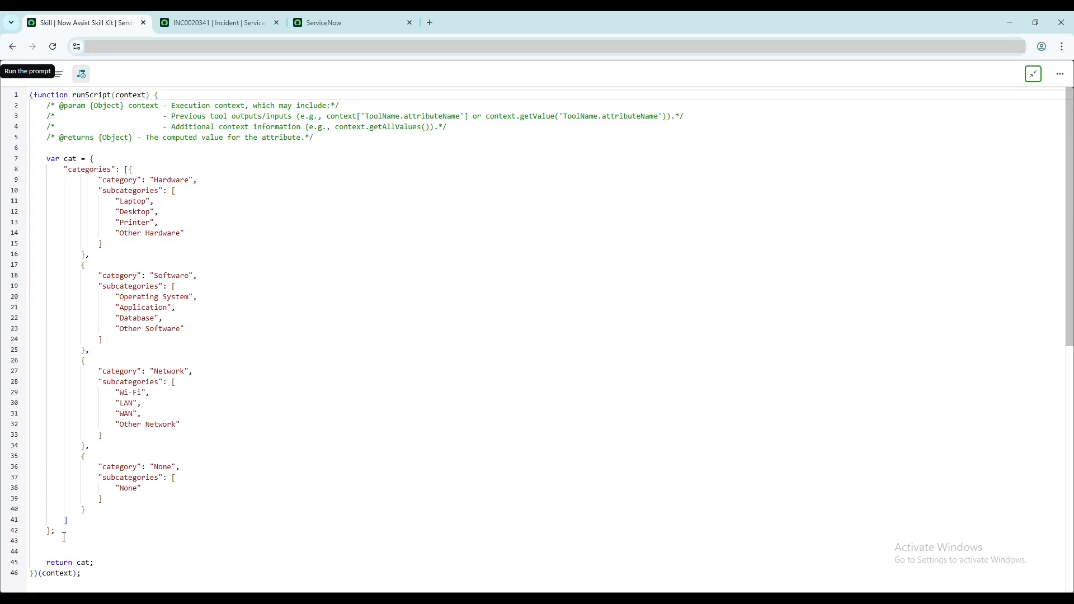
drag(64, 537, 46, 159)
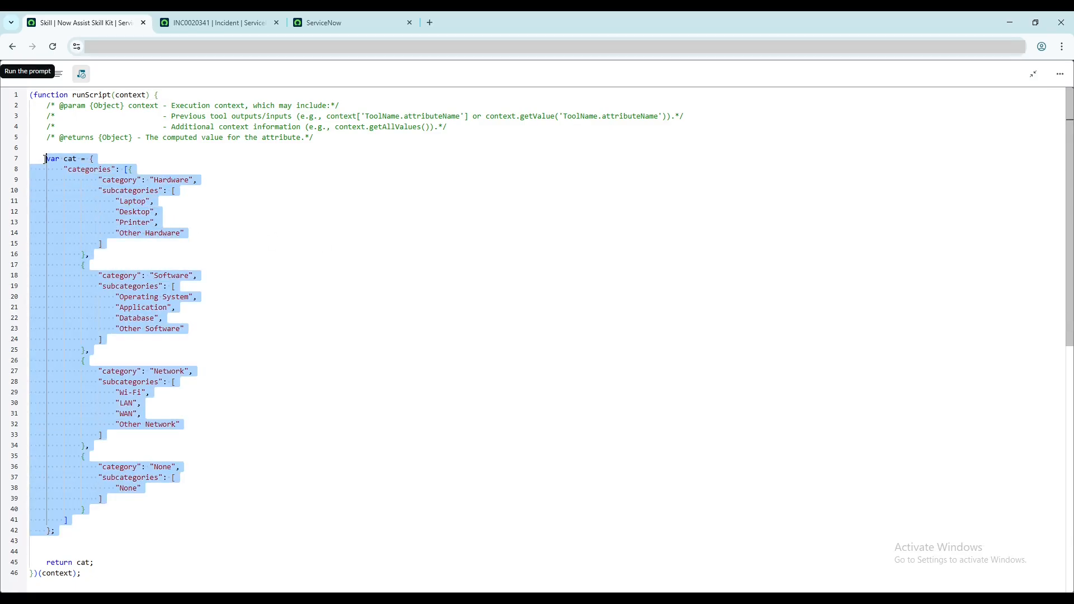
key(ctrl+v)
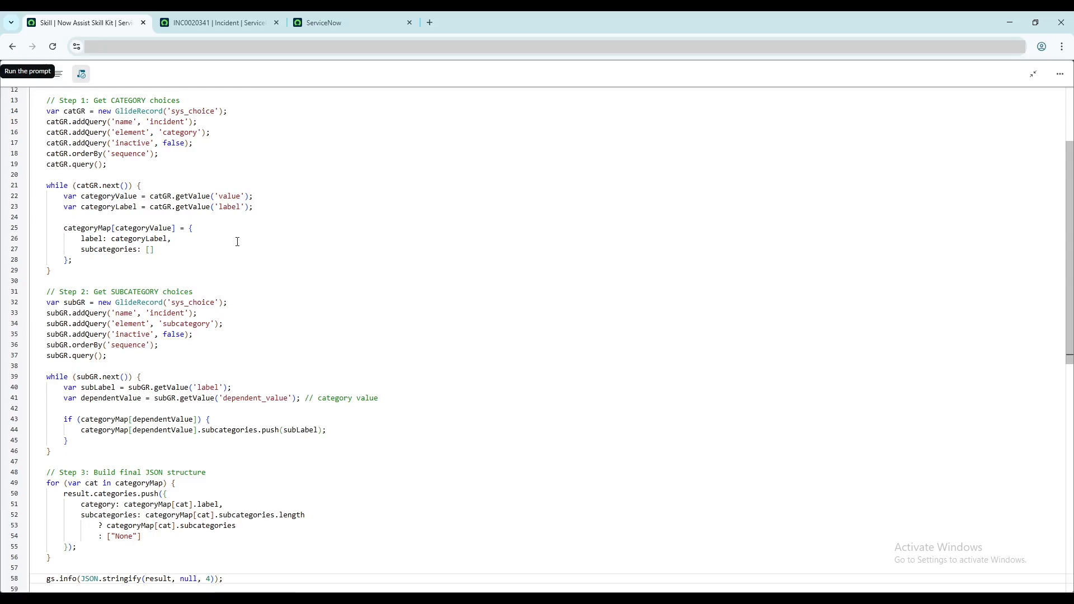
Comment out the gs.info line in the CategorySubcategory script and make the function return result instead of cat.
scroll(237, 241, down, 1)
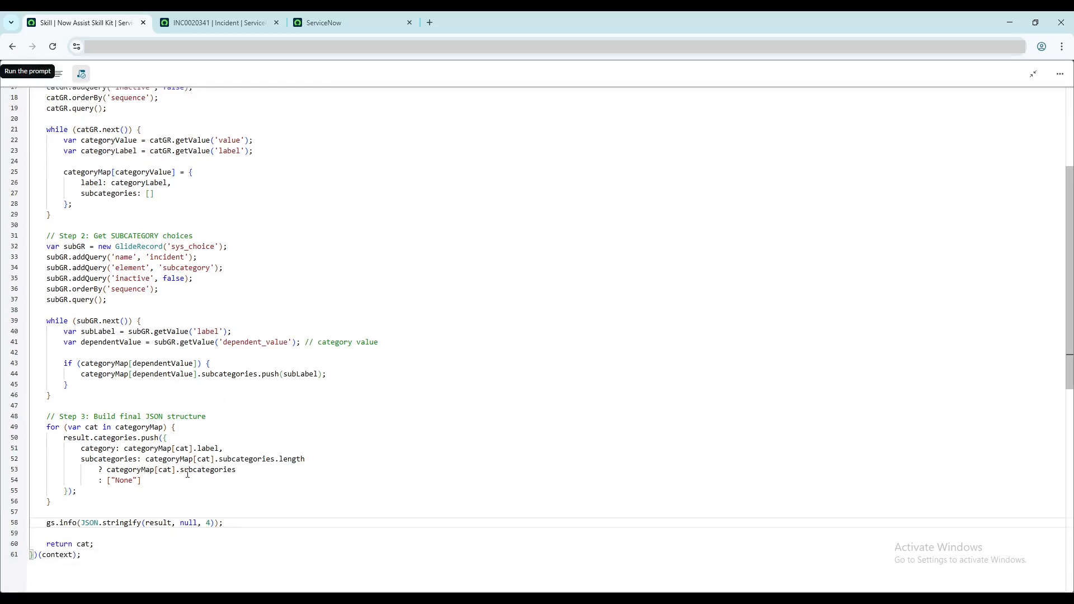
text(//)
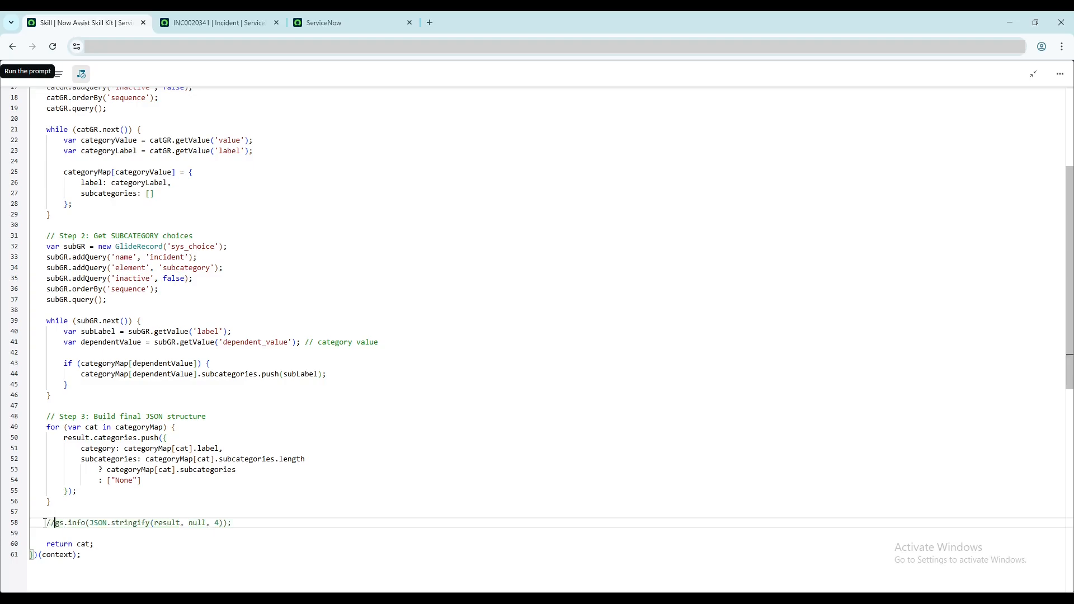
double_click(171, 523)
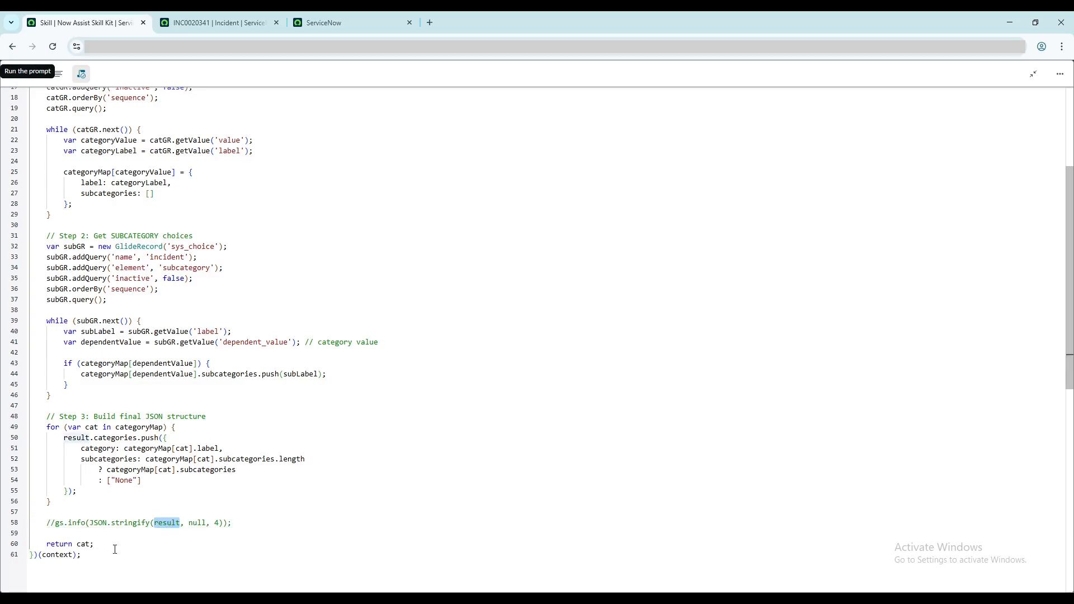
key(ctrl+c)
double_click(82, 544)
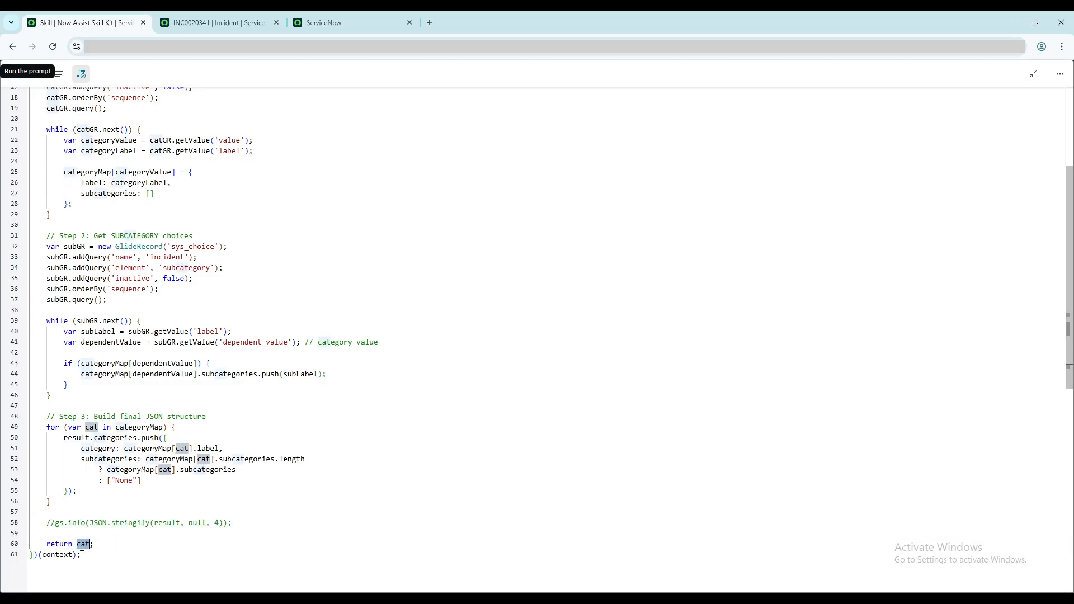
key(ctrl+v)
Review the CategorySubcategory script, keep the remaining tool settings as they are, and save the tool changes.
scroll(267, 383, up, 4)
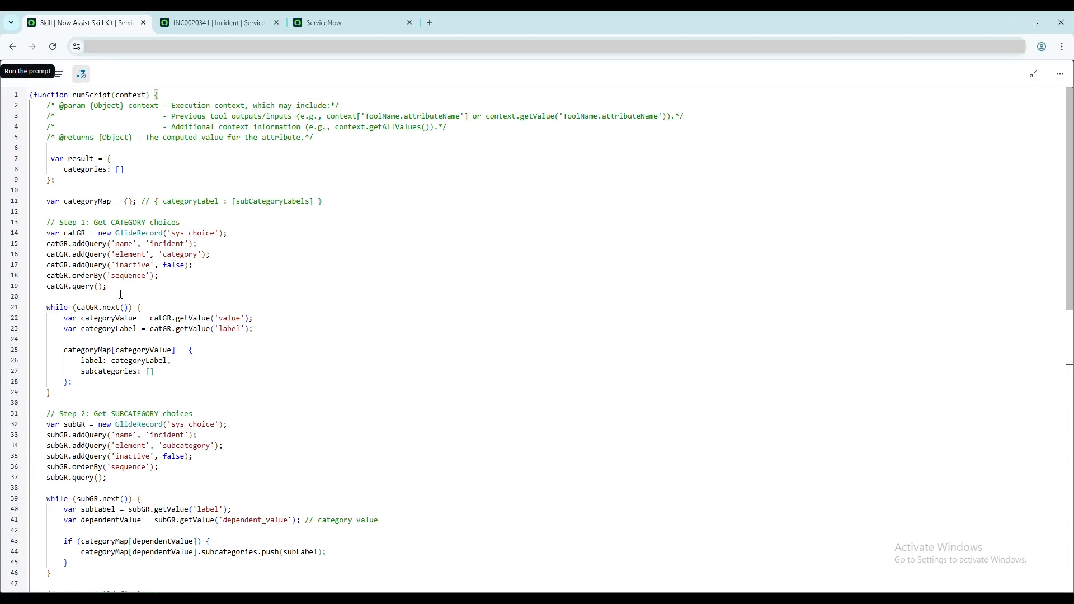
scroll(141, 317, down, 1)
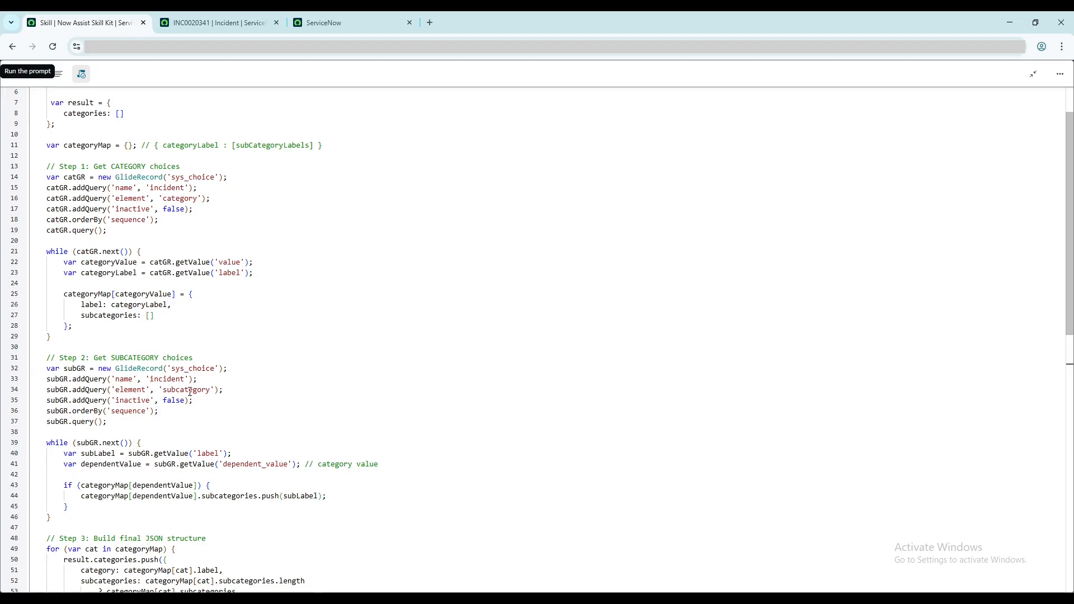
scroll(190, 392, down, 2)
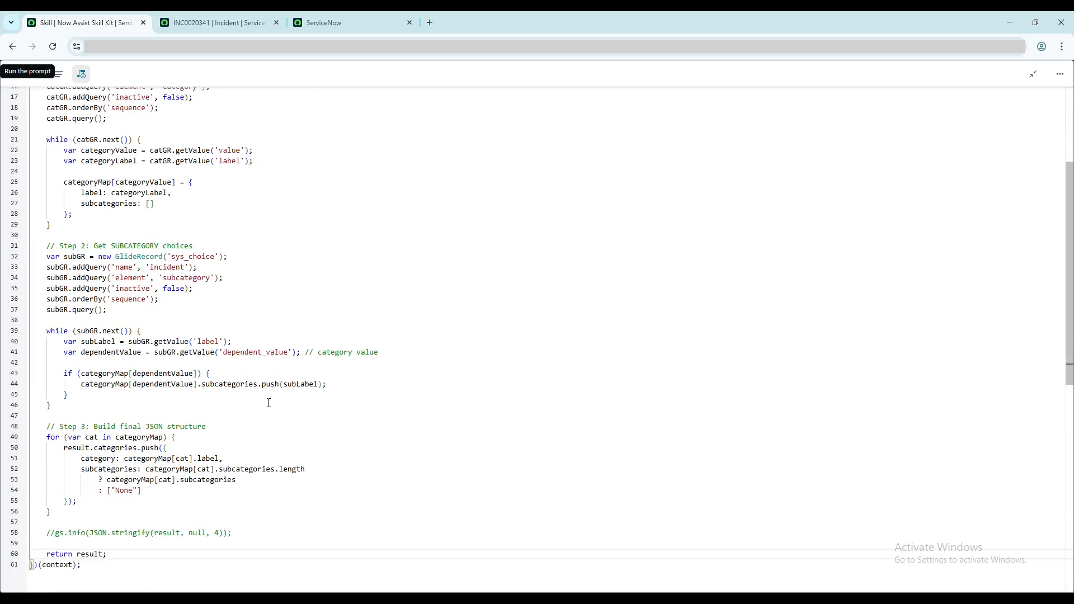
scroll(188, 405, down, 2)
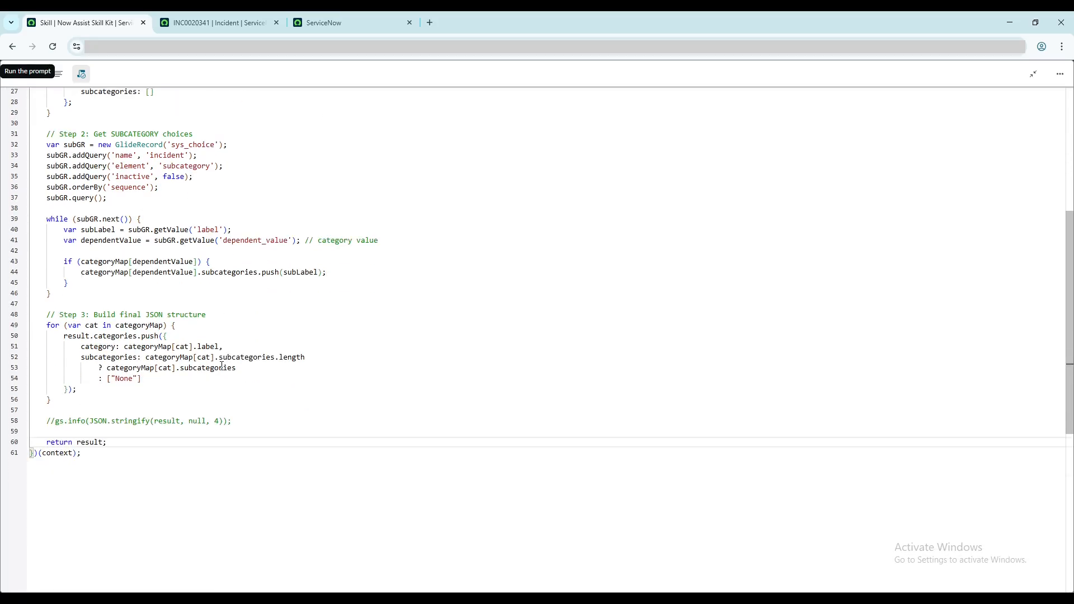
scroll(221, 365, up, 5)
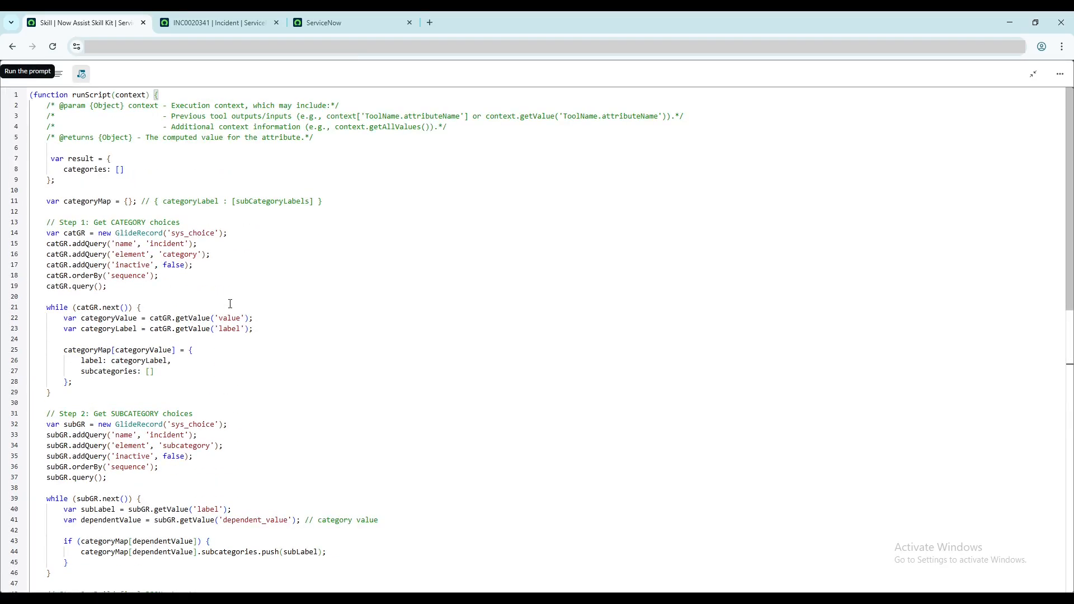
click(1033, 74)
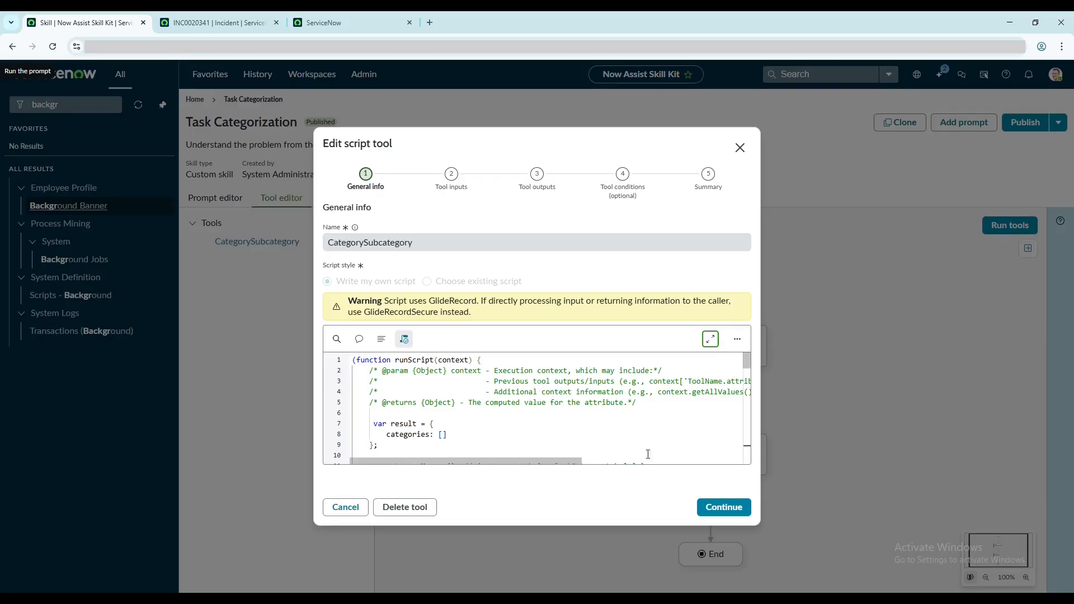
click(720, 510)
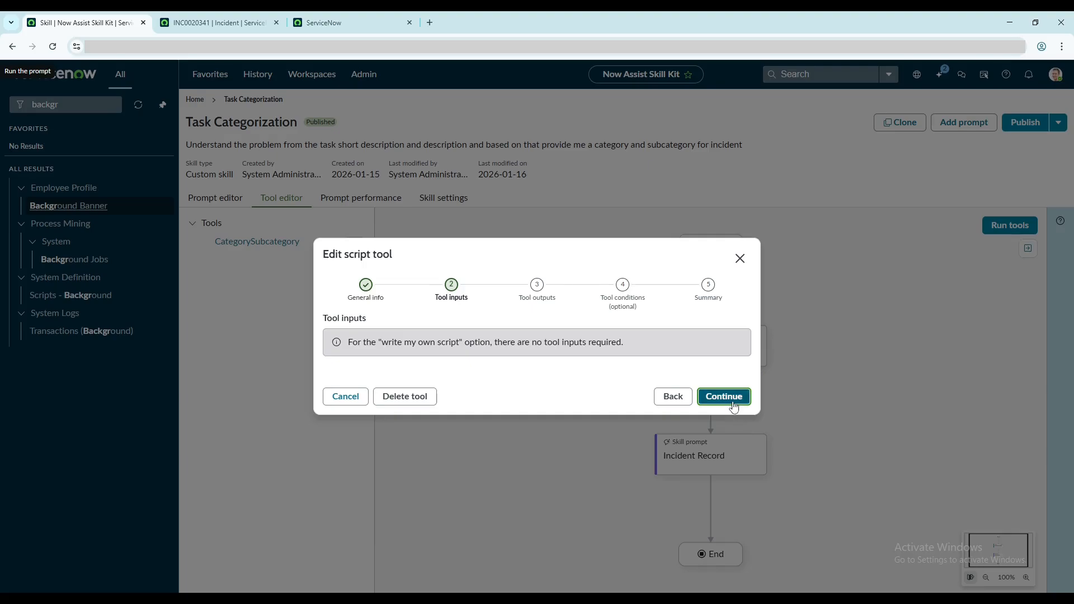
click(734, 407)
click(734, 433)
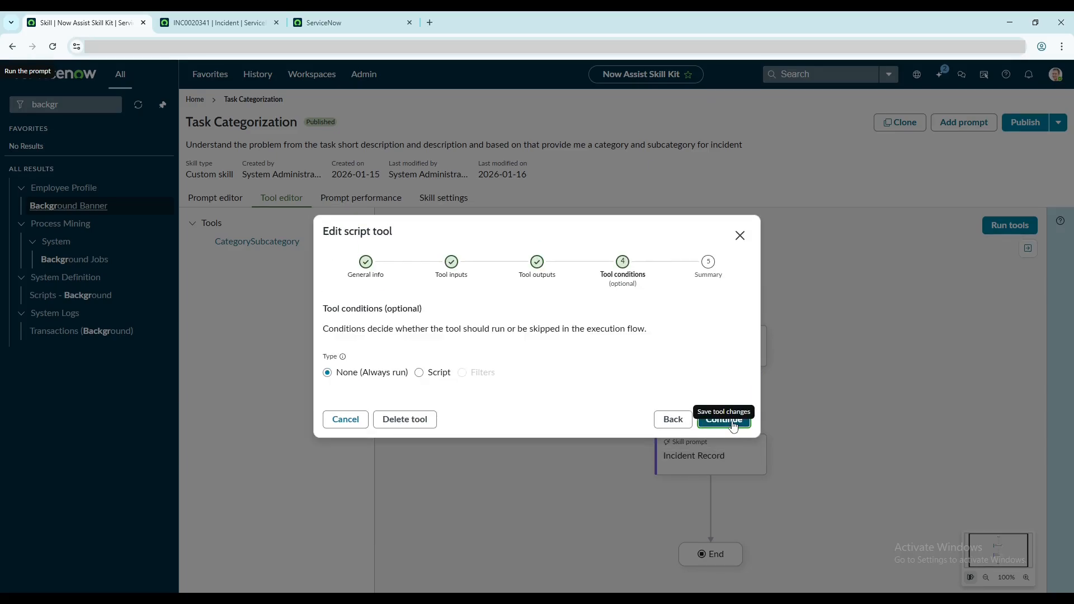
click(734, 423)
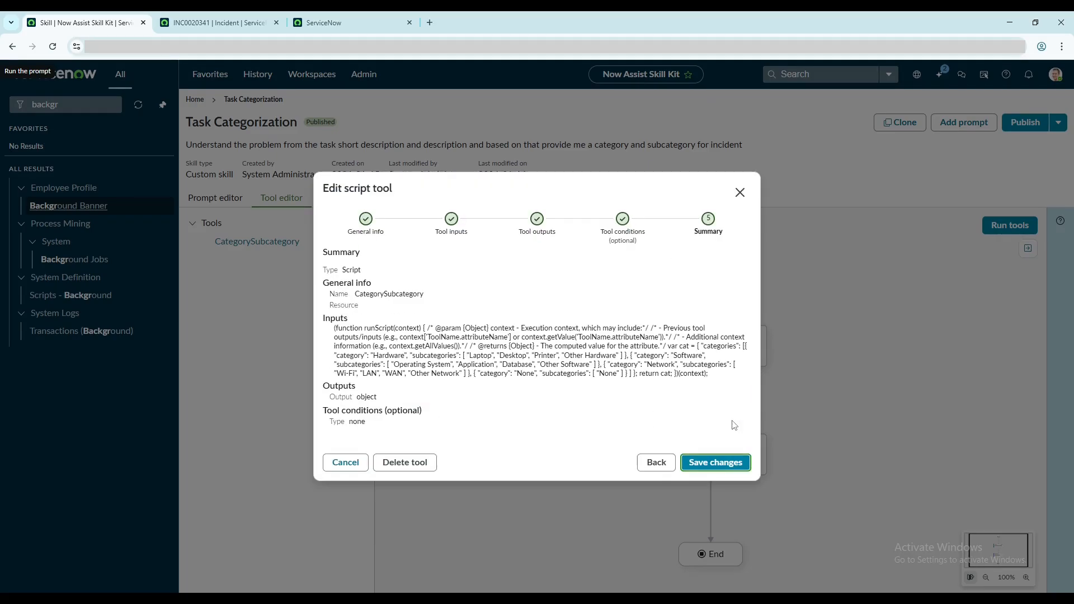
click(712, 463)
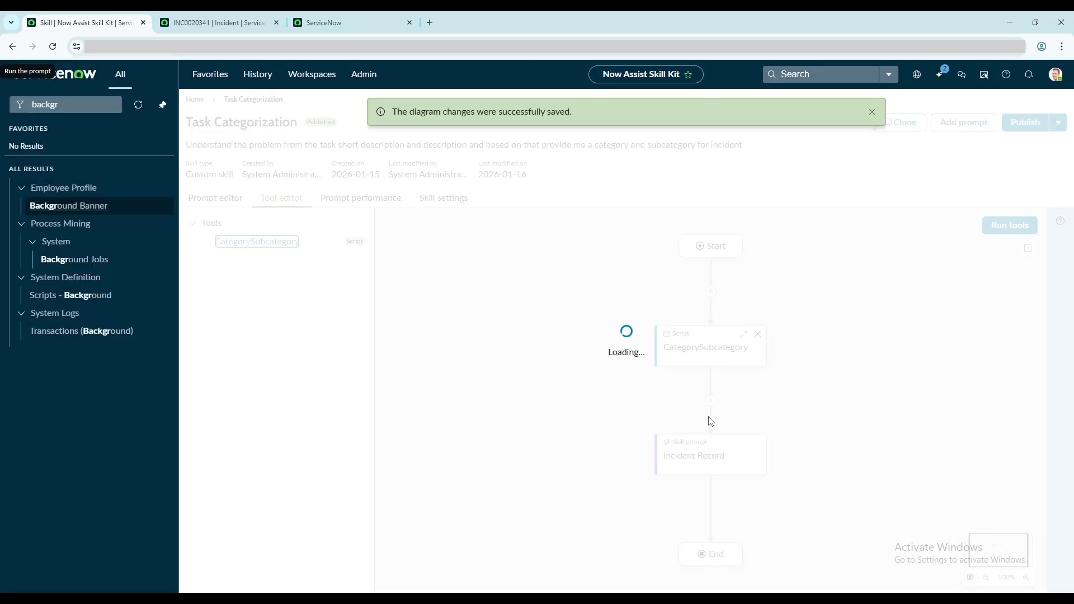
Run the Incident Record prompt test with task INC0020341 and check its response.
click(216, 202)
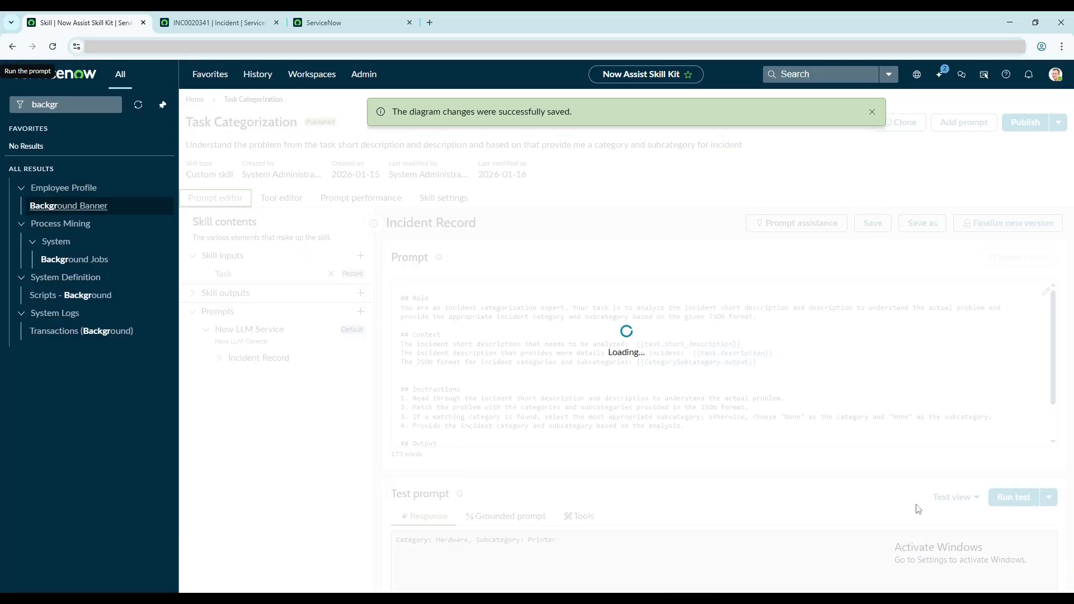
click(995, 497)
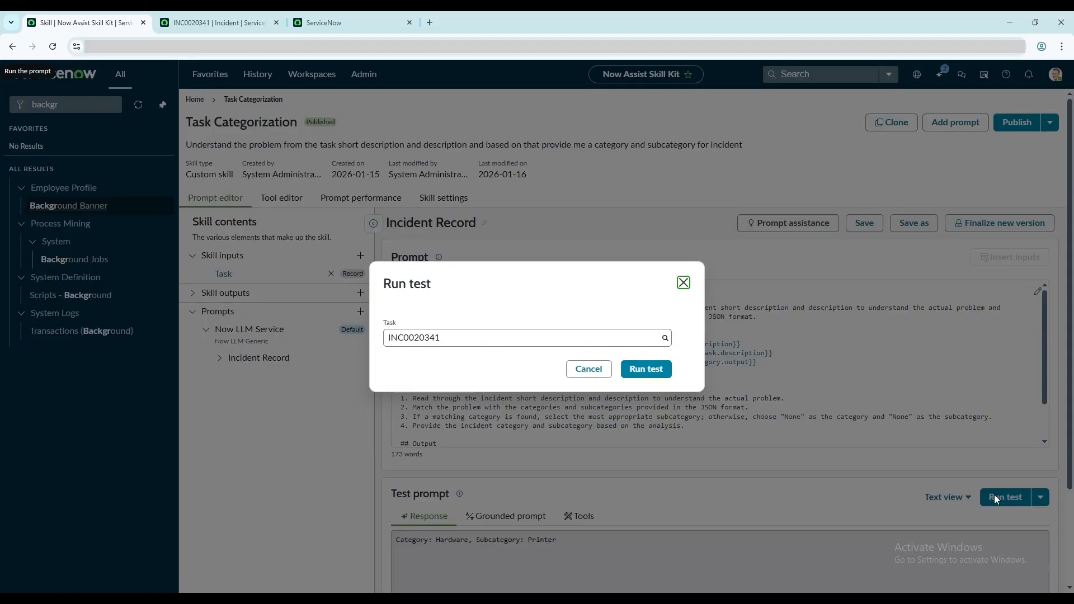
click(656, 374)
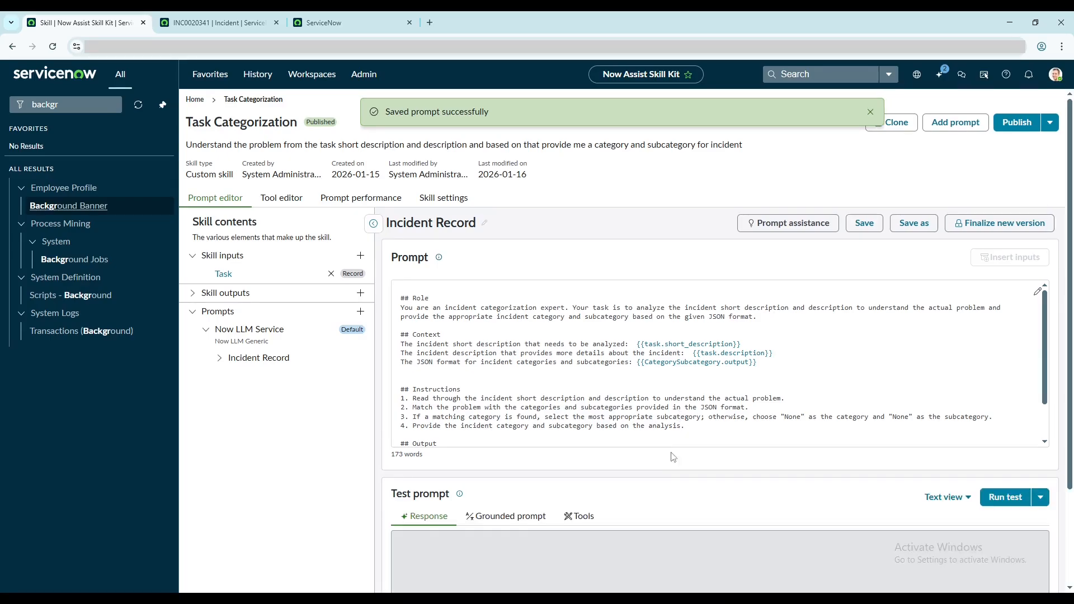
scroll(653, 482, down, 1)
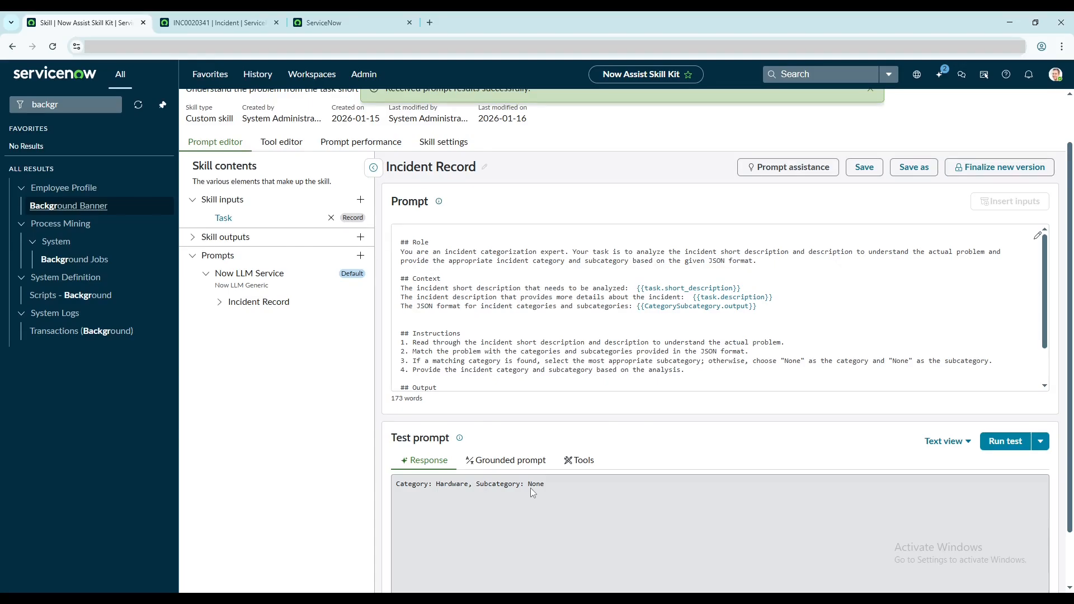
Run the Incident Record prompt test with task INC0009005.
scroll(530, 487, up, 1)
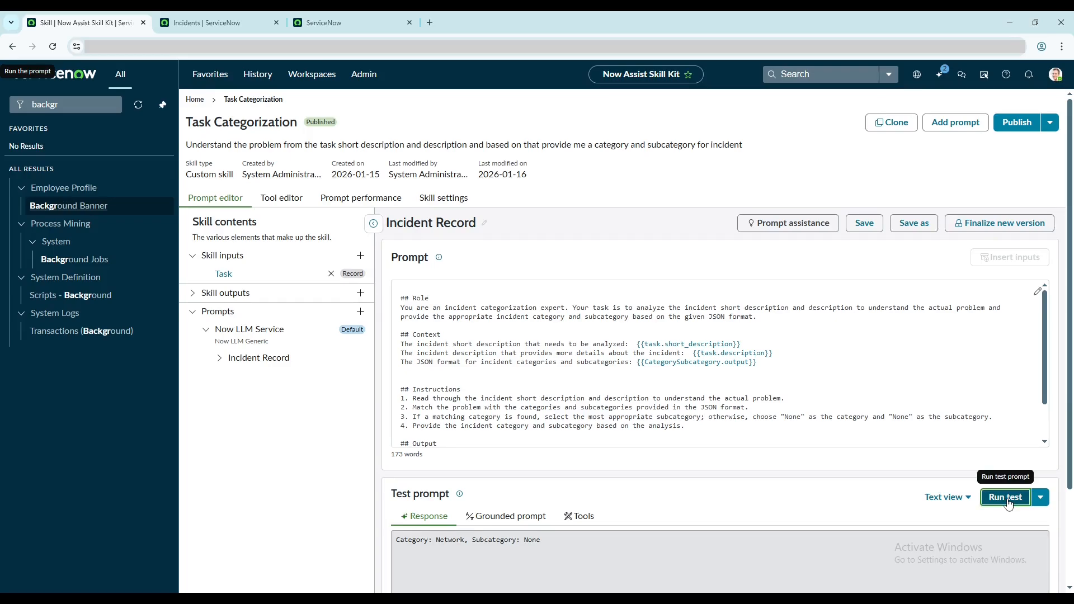
click(1006, 498)
drag(442, 337, 357, 337)
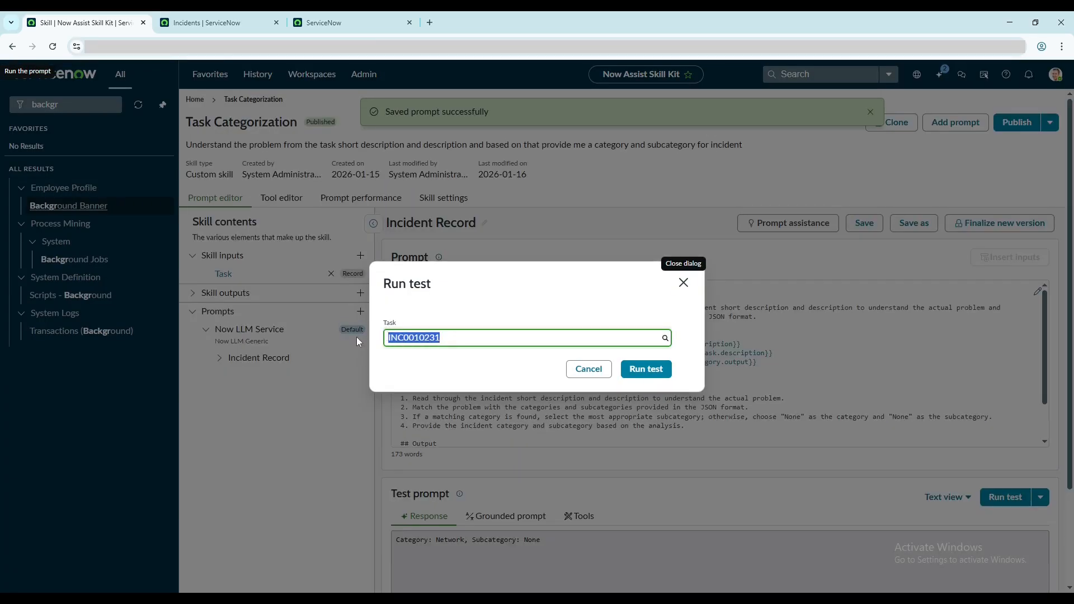
text(INC0009005)
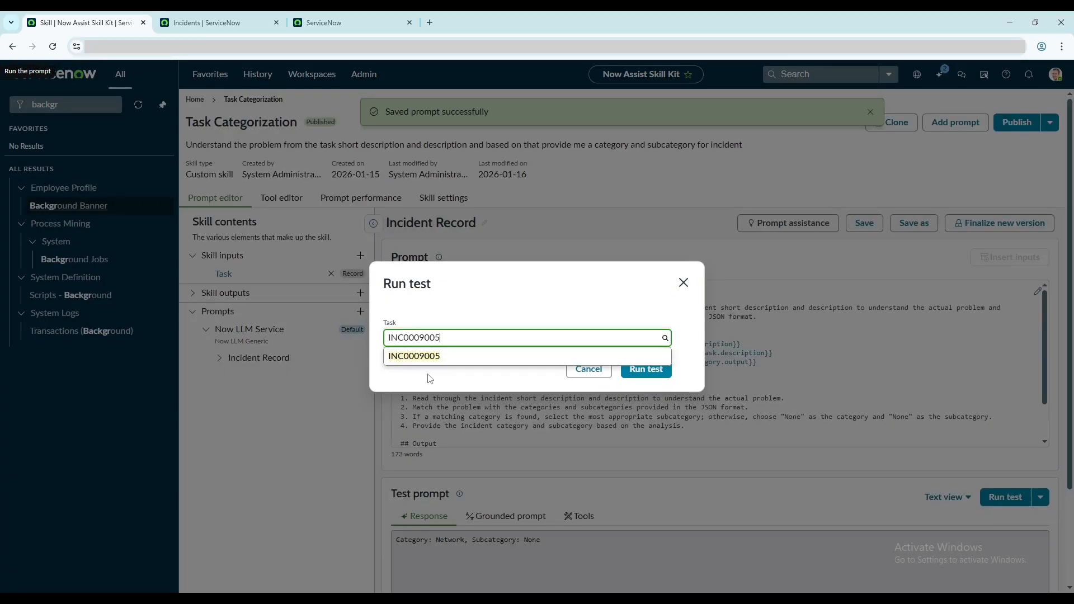
click(417, 356)
click(635, 376)
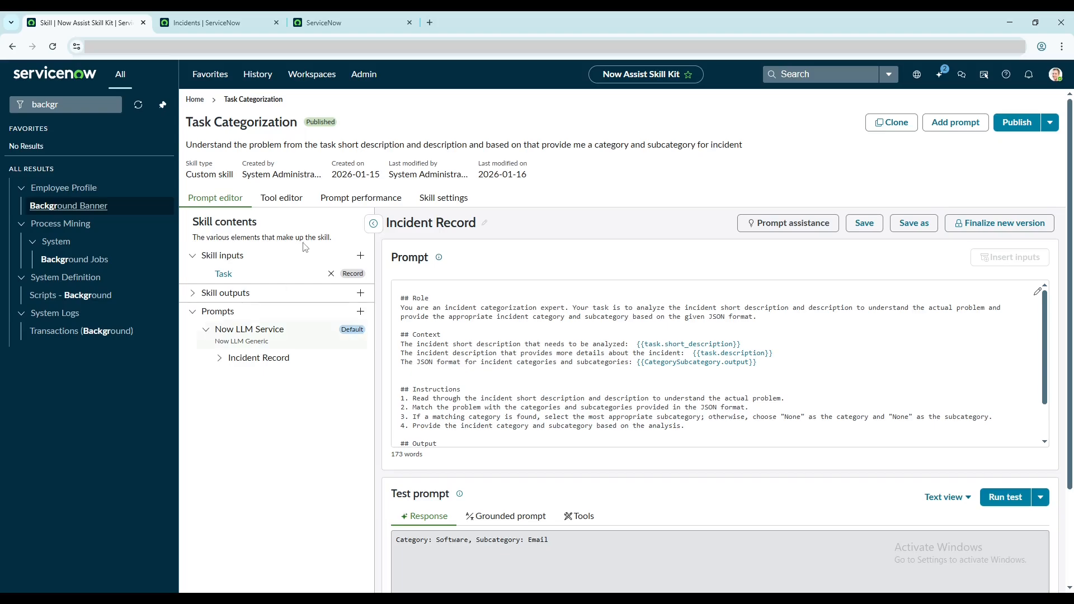
Examine the category and subcategory JSON in the CategorySubcategory tool's runtime response, then close the execution details.
click(294, 201)
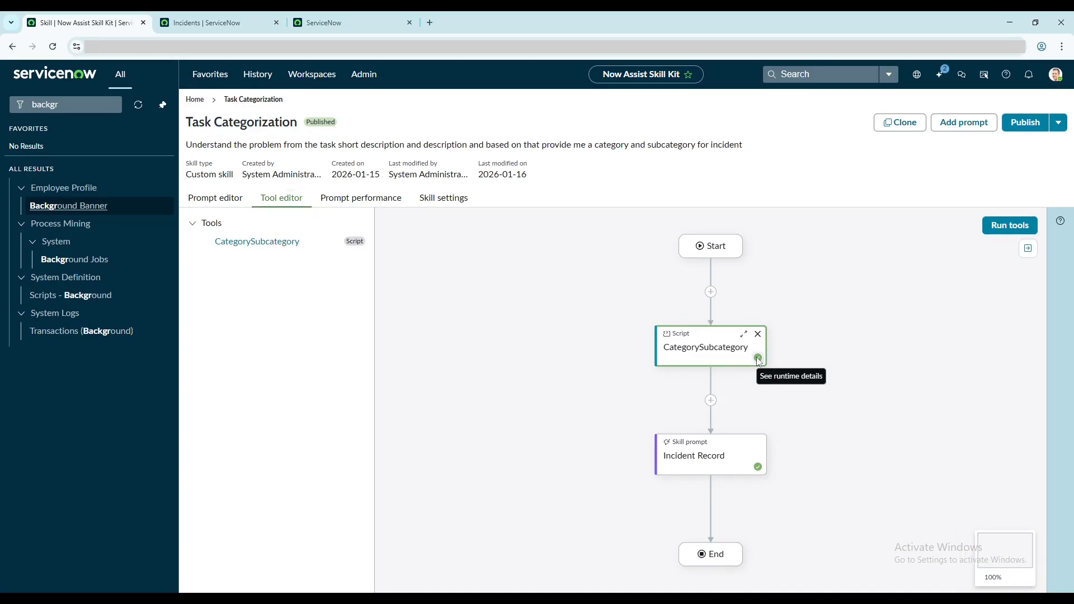
click(758, 358)
scroll(533, 352, down, 10)
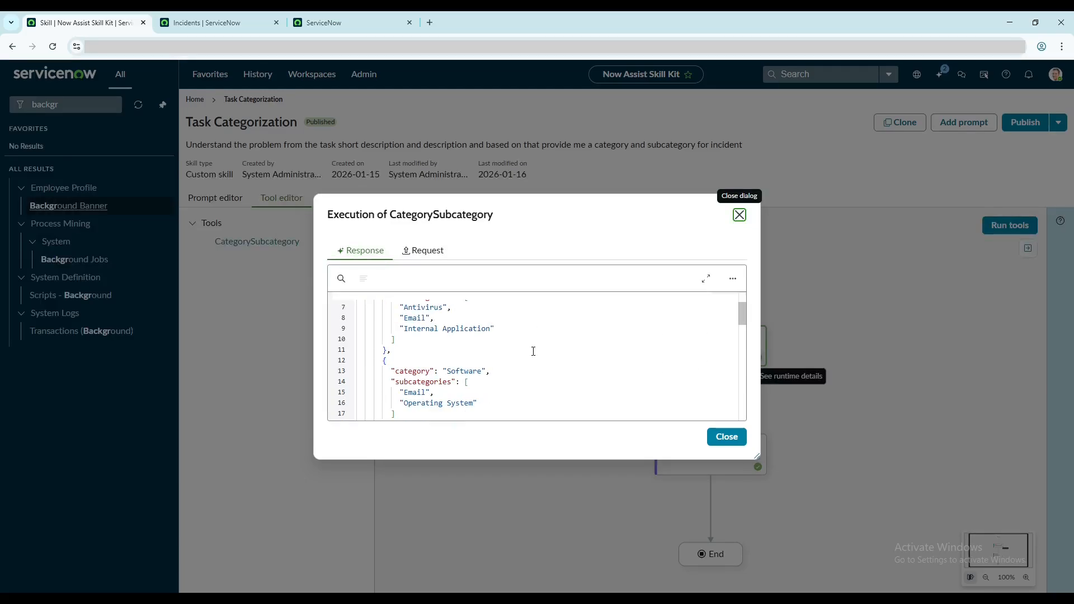
scroll(533, 352, down, 4)
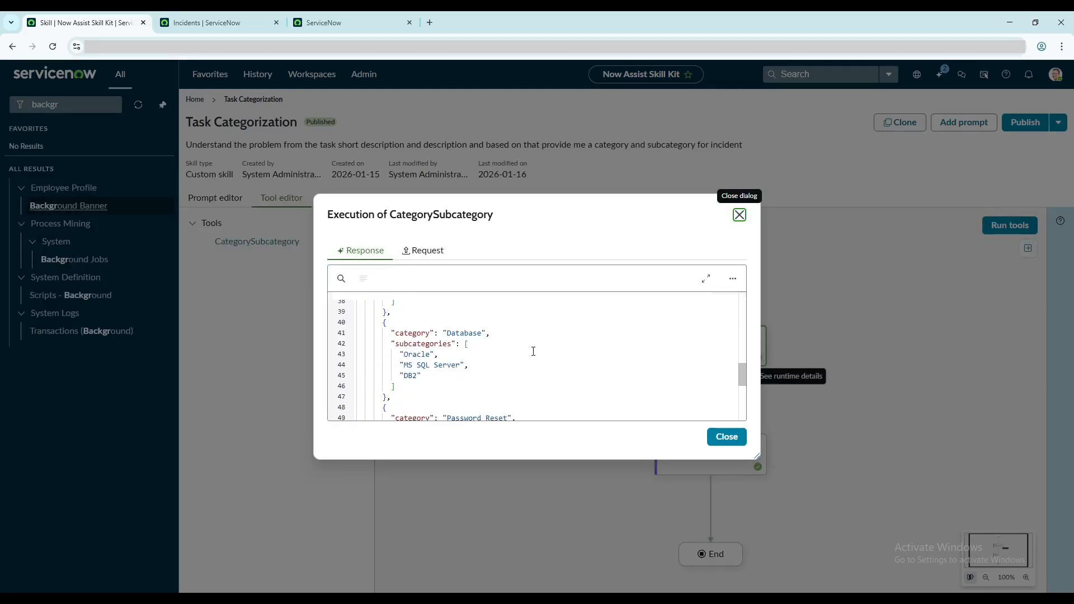
scroll(533, 352, up, 4)
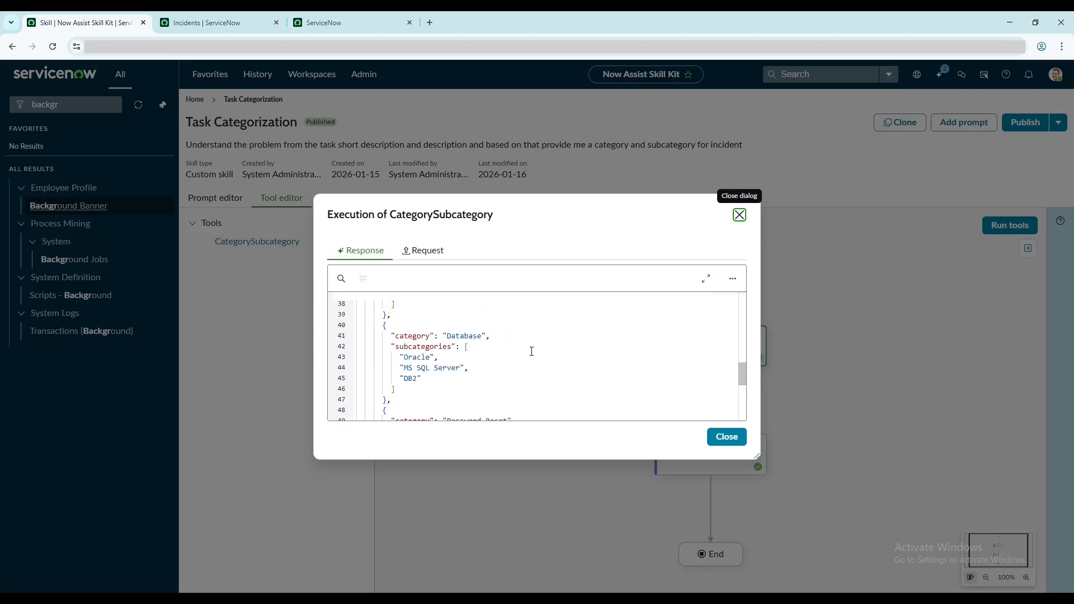
click(739, 215)
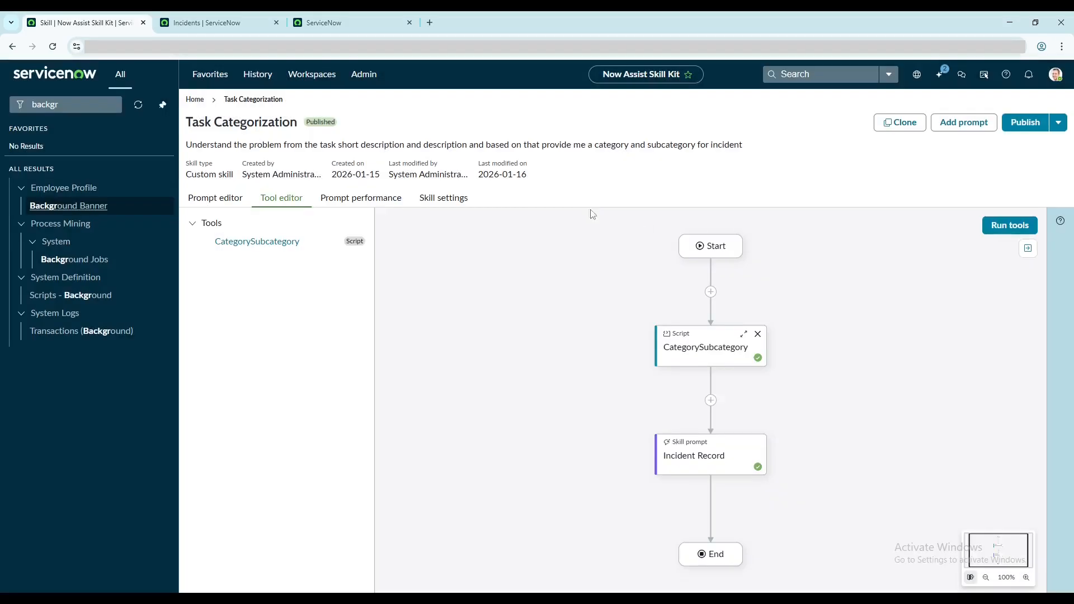
Return to the Incident Record prompt and view the test's response and its grounded prompt.
click(218, 198)
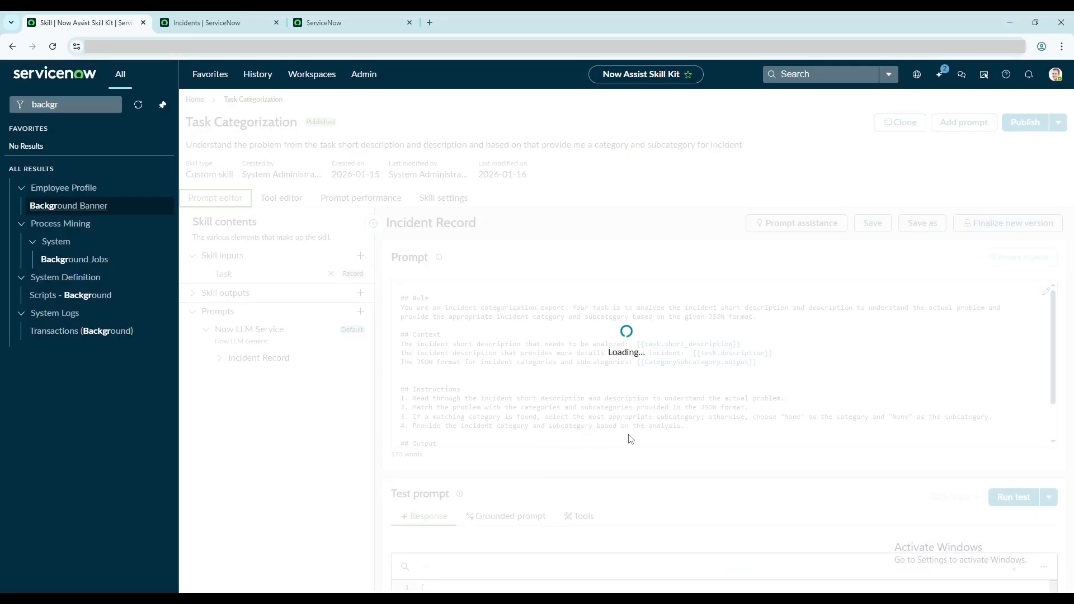
scroll(750, 482, down, 2)
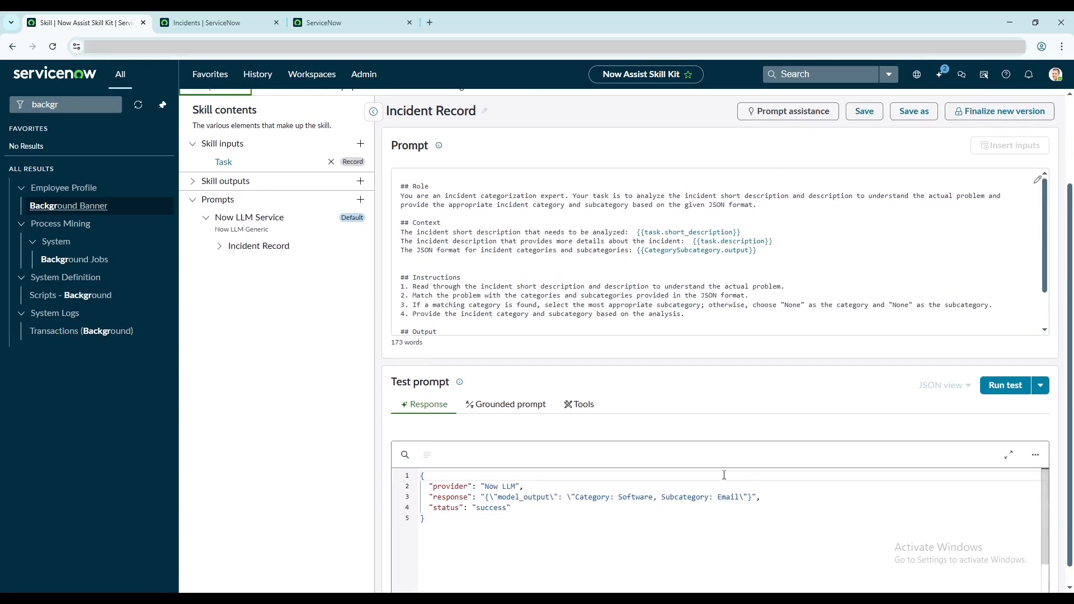
click(509, 405)
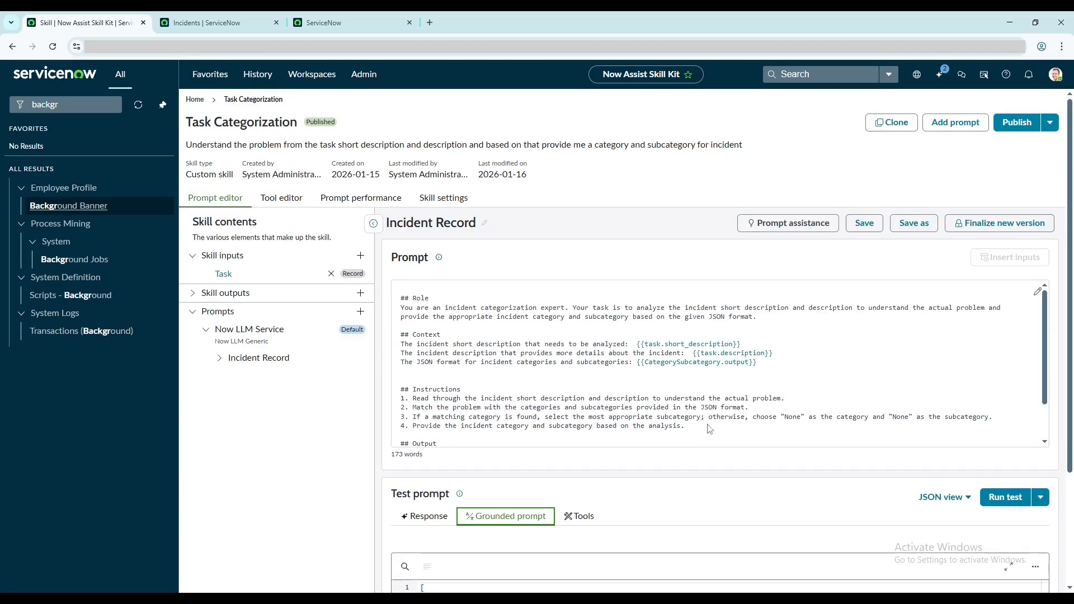
Read through the grounded prompt to its end, then show the test's tool results for CategorySubcategory.
scroll(711, 428, down, 5)
scroll(740, 482, down, 3)
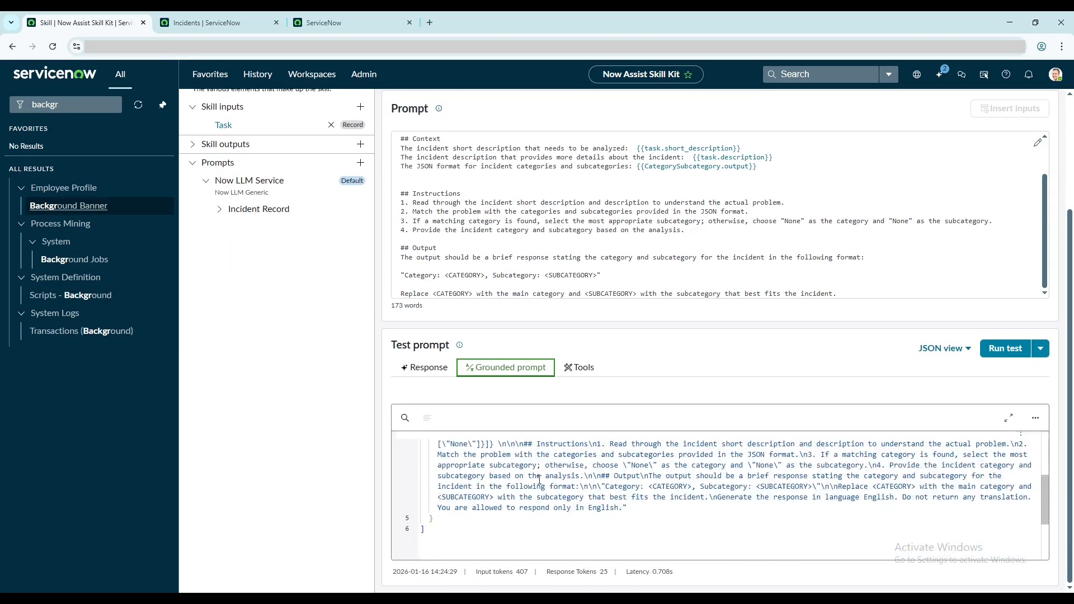
click(579, 367)
scroll(644, 426, down, 5)
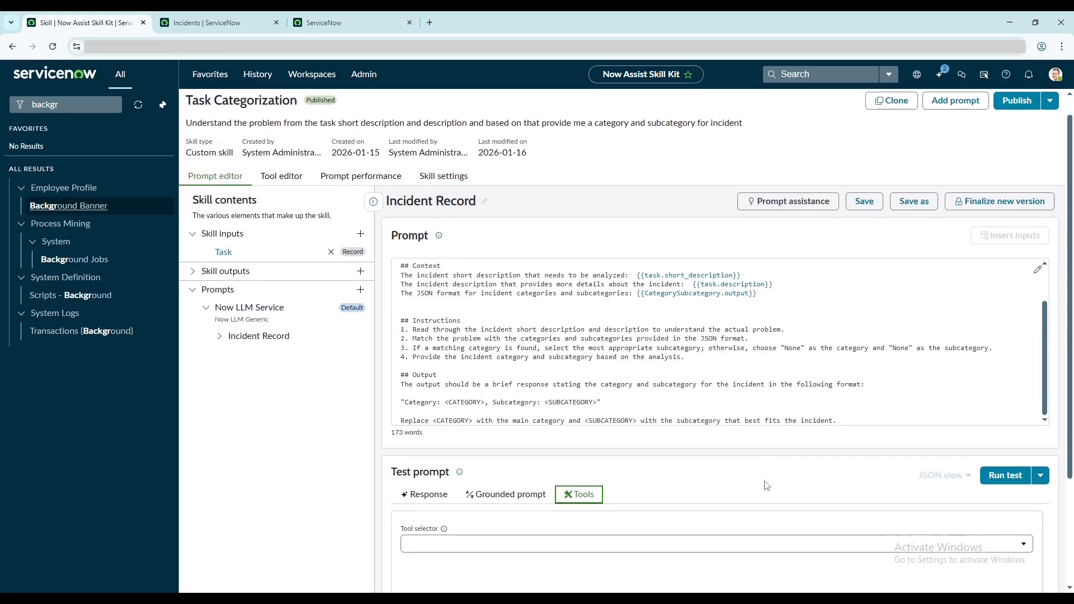
click(642, 401)
click(560, 419)
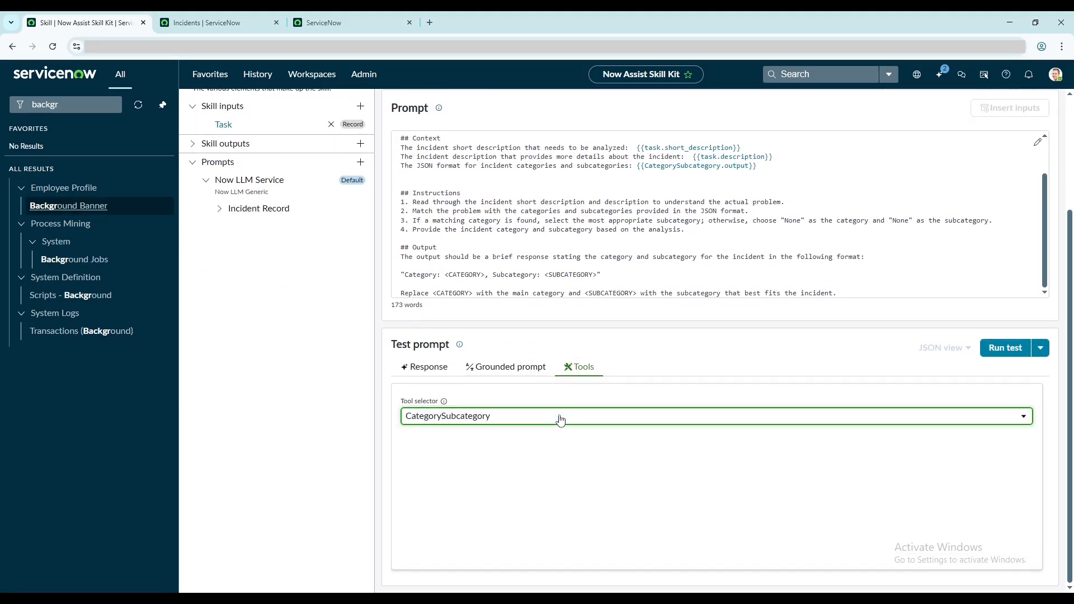
Examine the CategorySubcategory tool's response JSON and its request script, then return to the test response.
scroll(561, 419, down, 1)
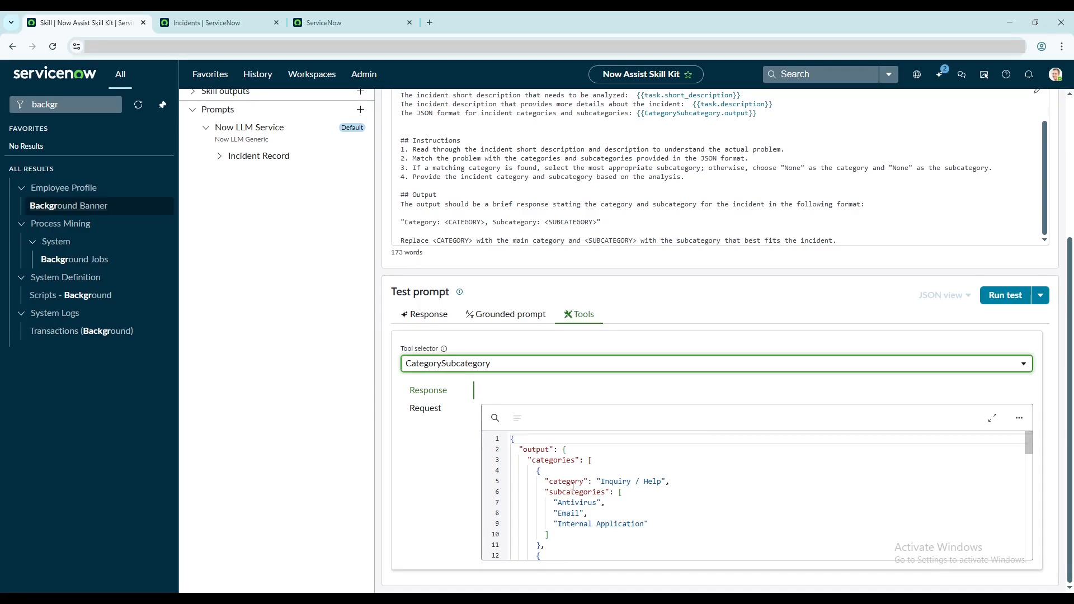
scroll(573, 487, down, 2)
scroll(573, 487, down, 2)
scroll(573, 486, down, 8)
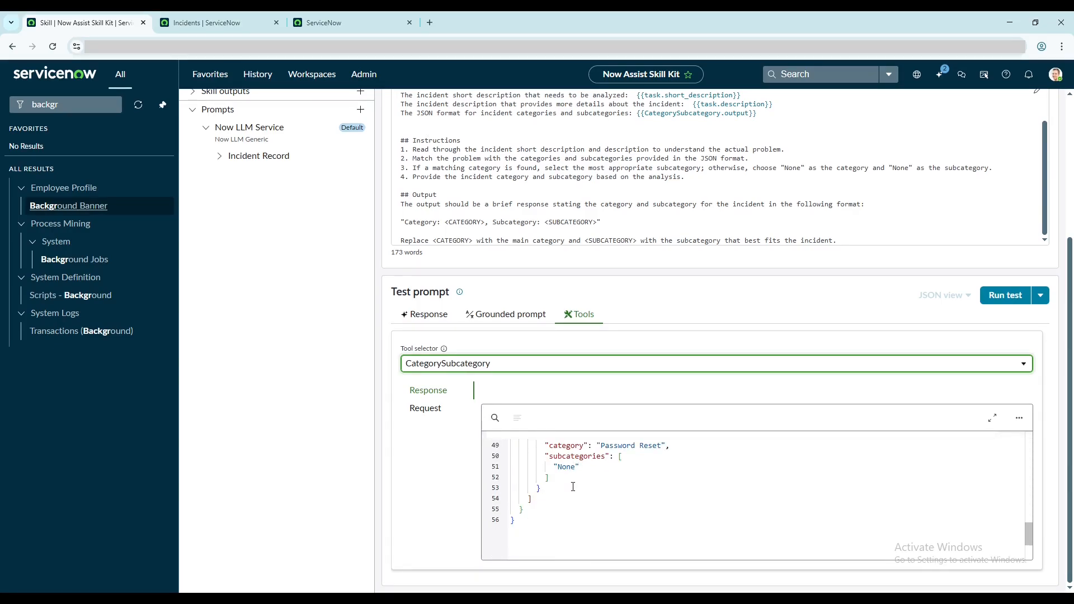
scroll(573, 487, up, 6)
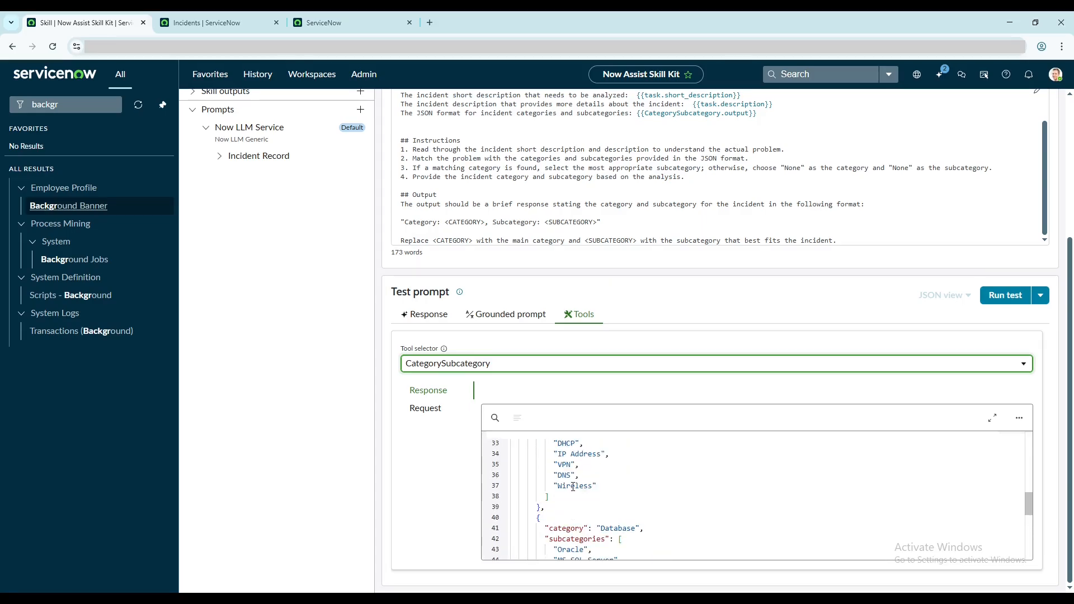
scroll(573, 487, up, 1)
scroll(573, 486, down, 2)
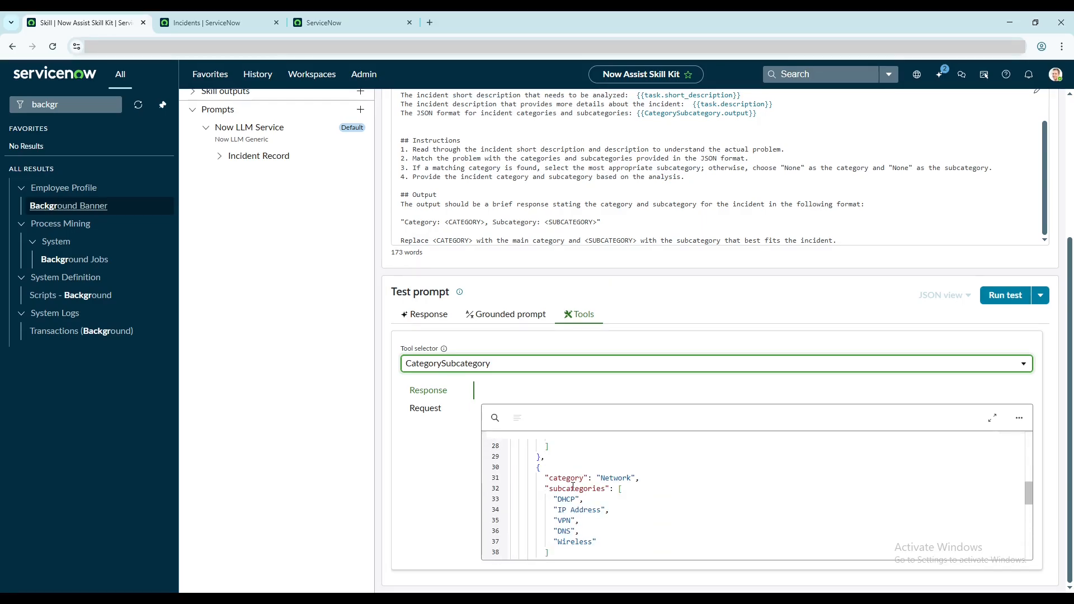
click(425, 409)
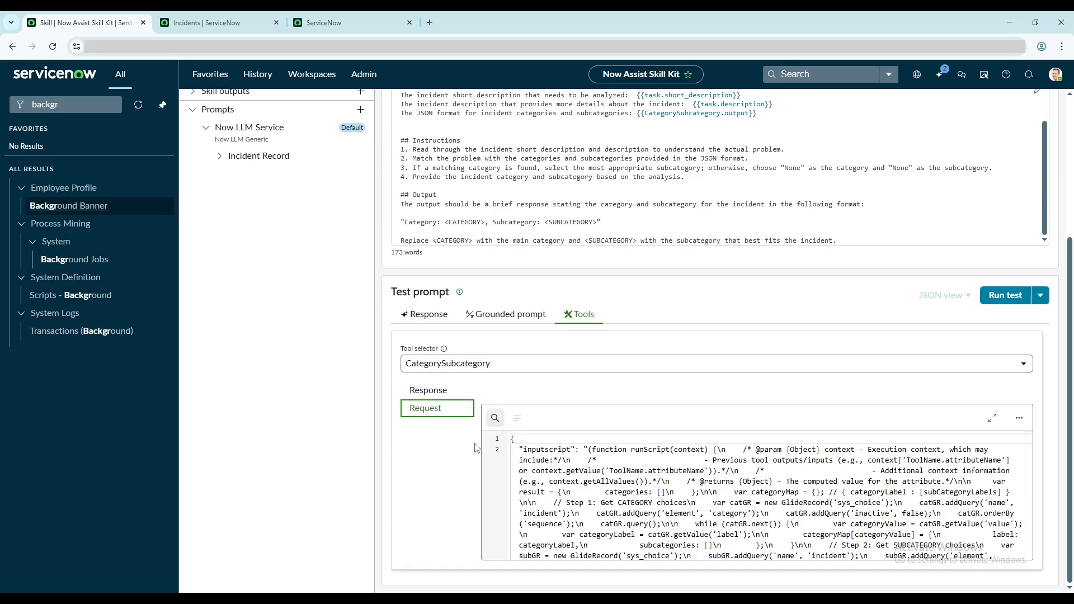
click(440, 318)
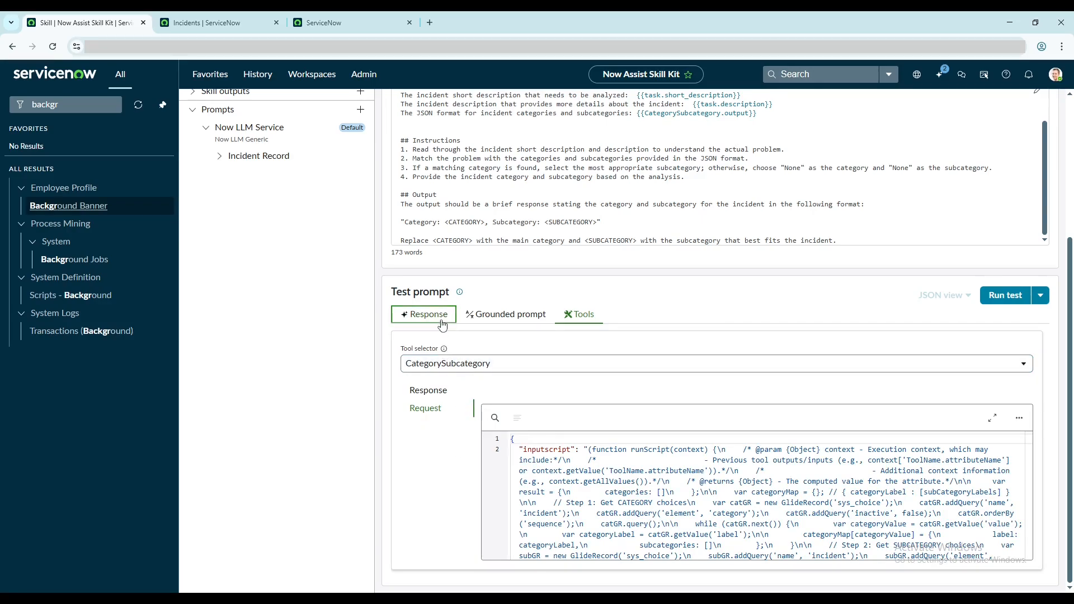
Finalize the new version of the Incident Record prompt and make it the default prompt for Now LLM Service.
scroll(285, 443, up, 3)
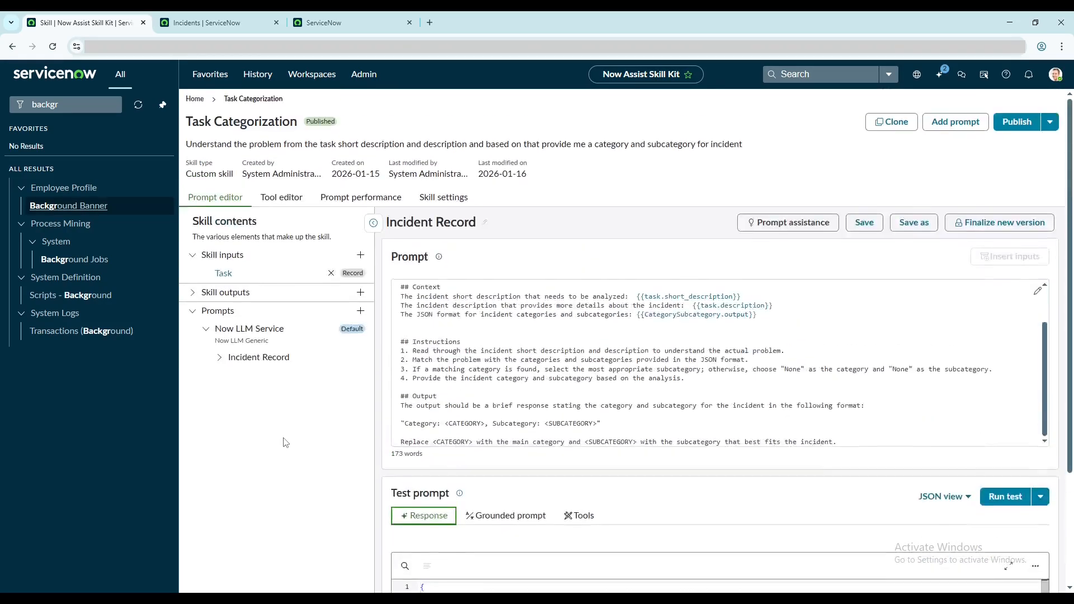
click(1024, 223)
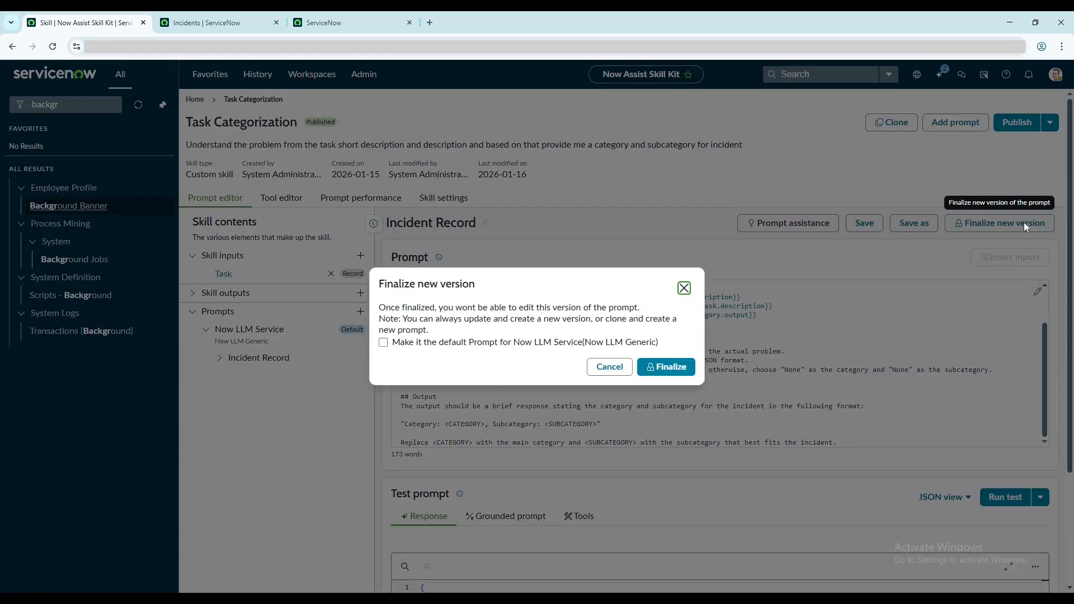
click(383, 342)
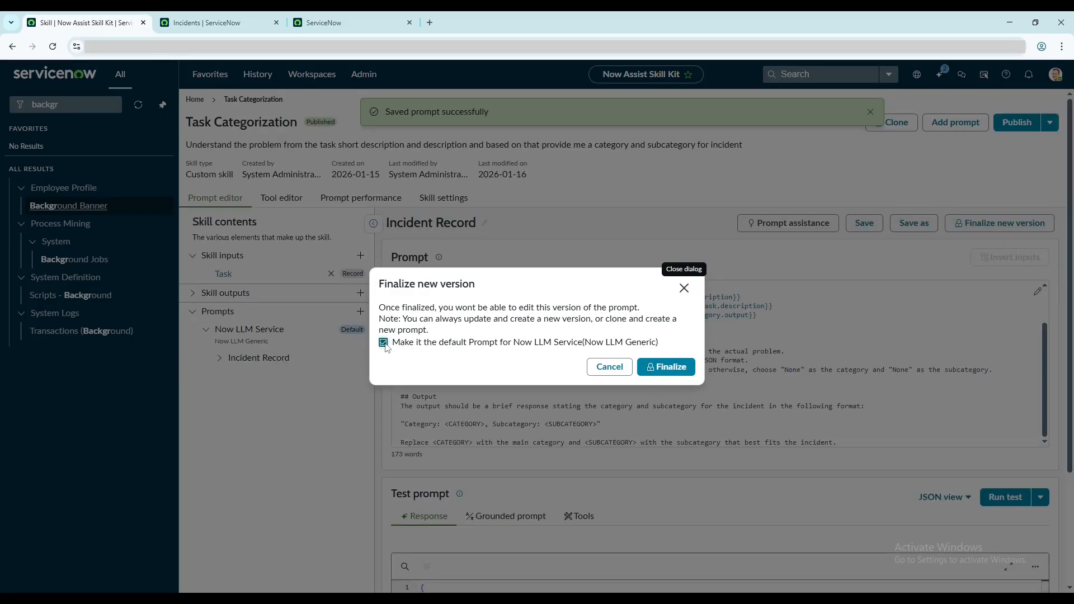
click(661, 366)
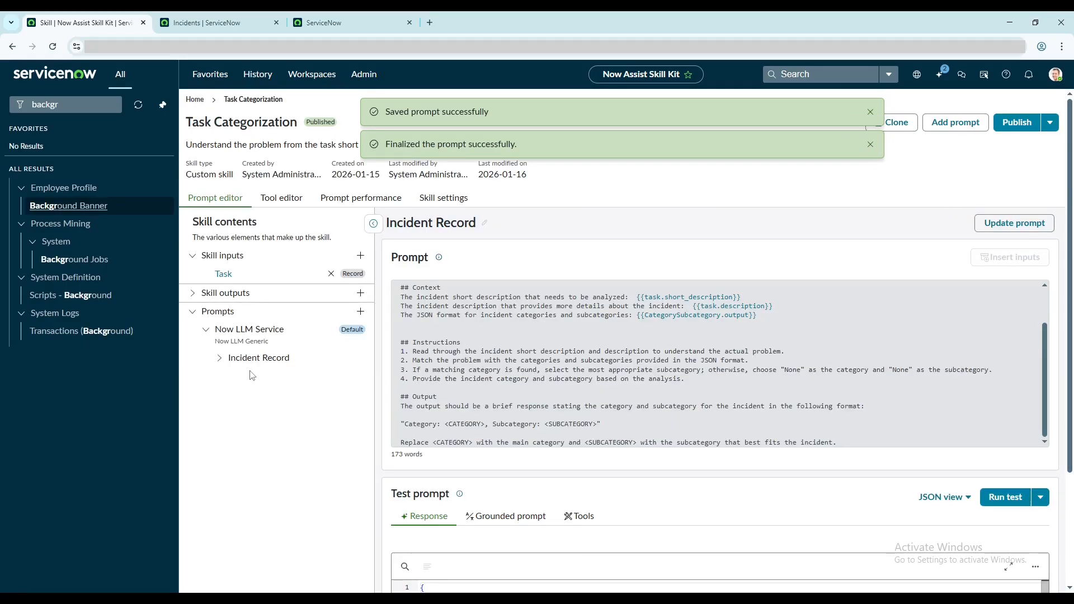
Show the Incident Record prompt's versions and publish the skill with Incident Record (v2) included, accepting publication to the already active skill.
click(220, 360)
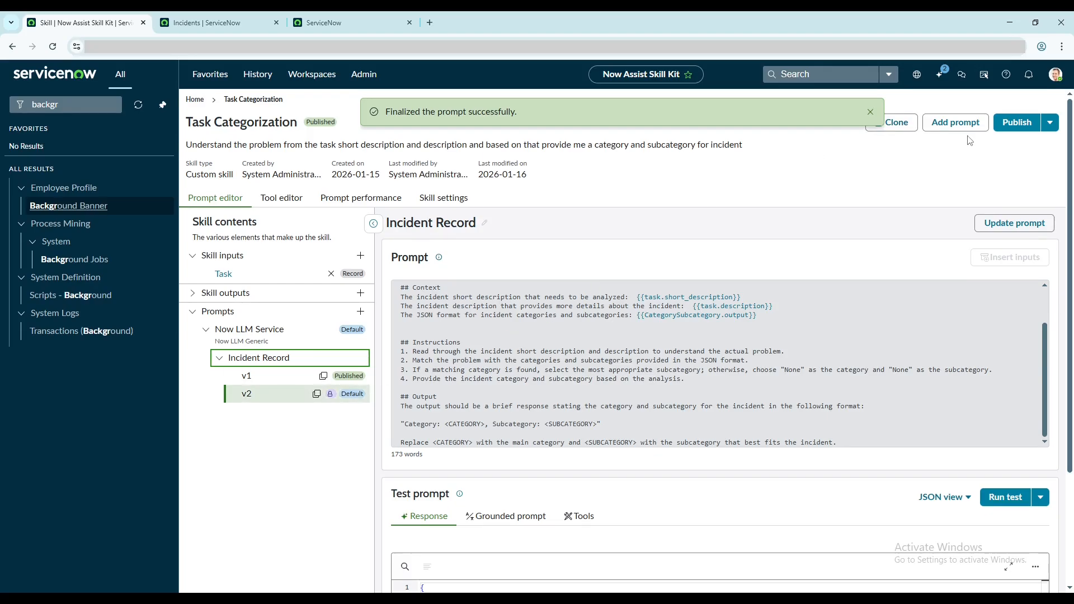
click(1002, 126)
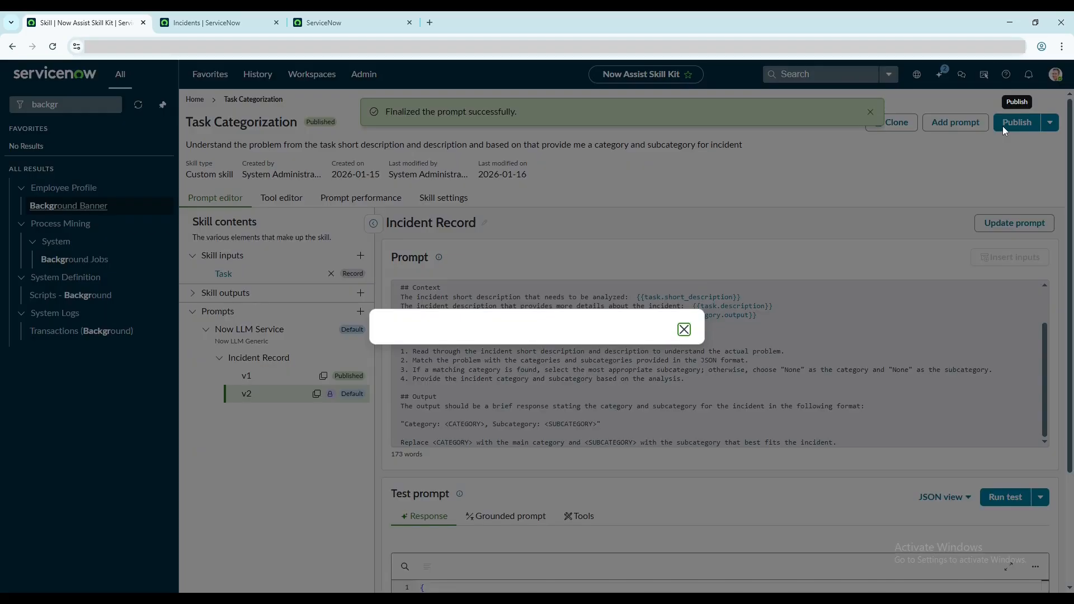
click(383, 385)
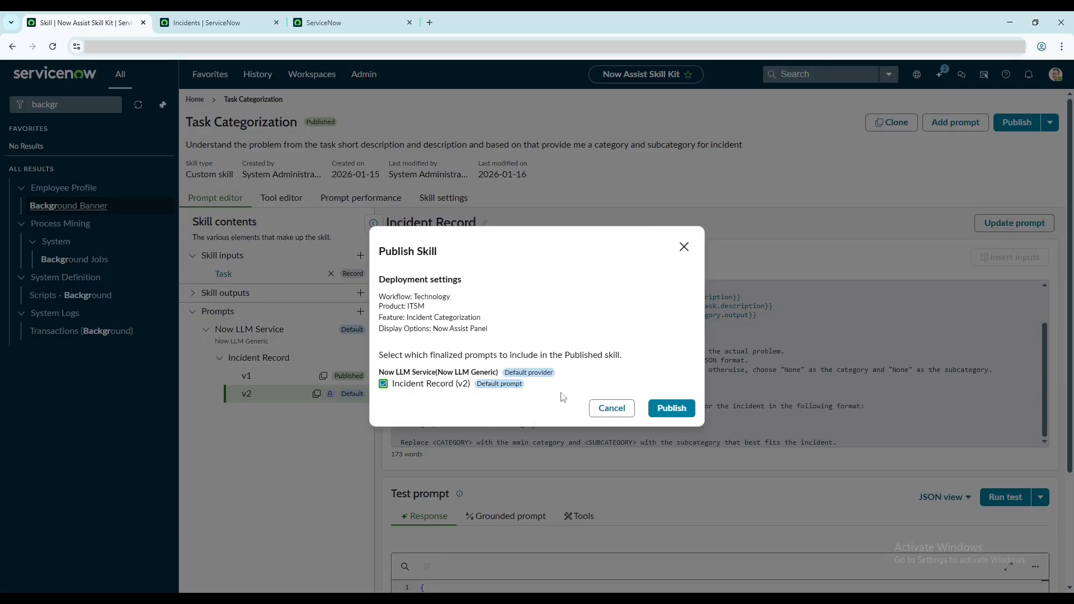
click(665, 411)
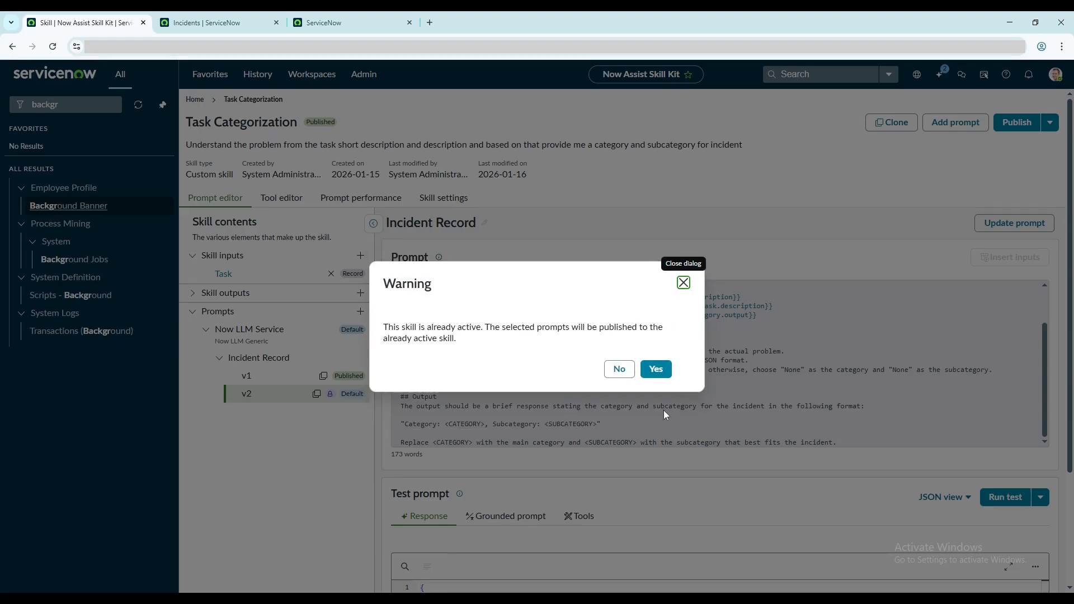
click(656, 369)
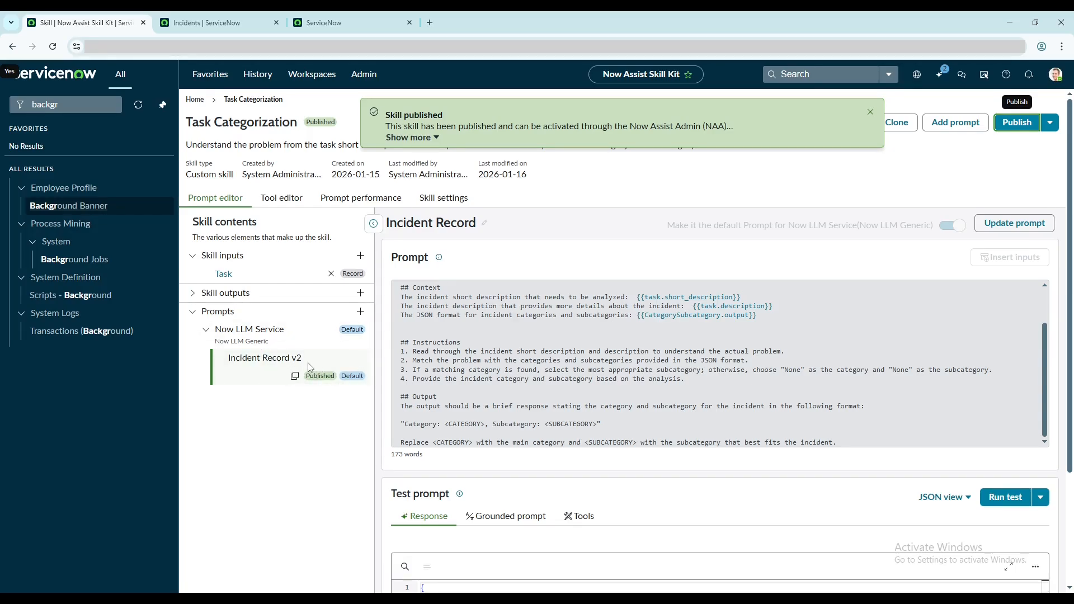
Review the published Incident Record v2 prompt text and its test response.
click(310, 367)
scroll(569, 334, down, 2)
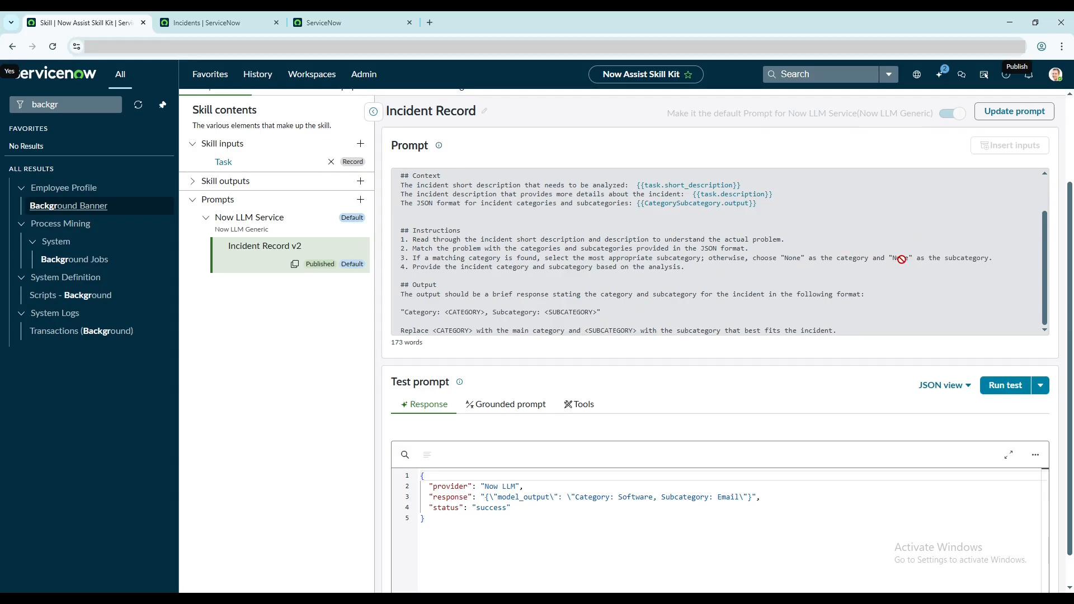
scroll(902, 260, up, 1)
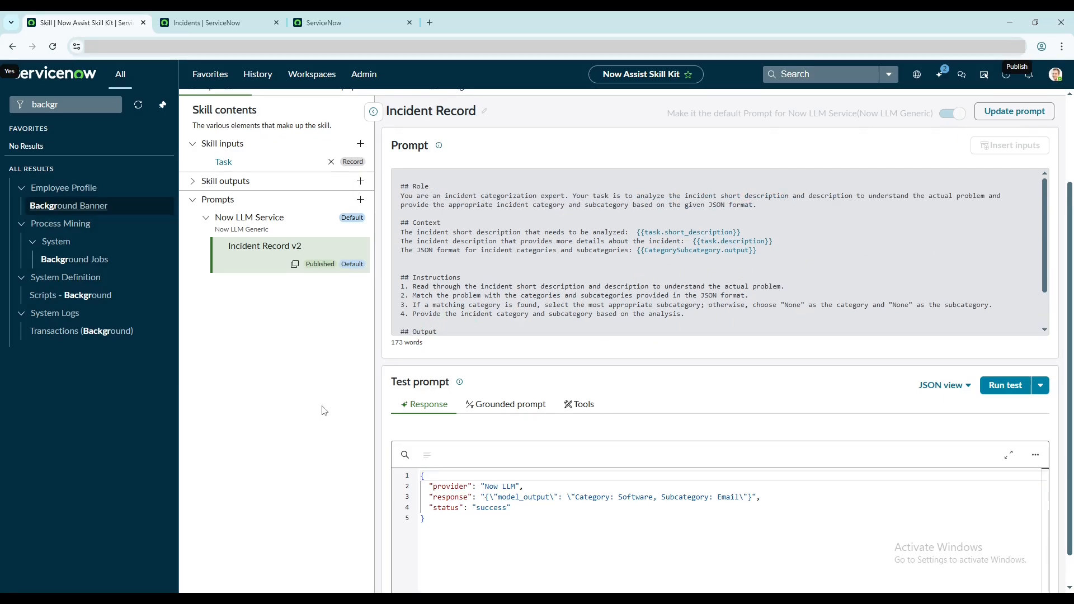
scroll(325, 411, up, 2)
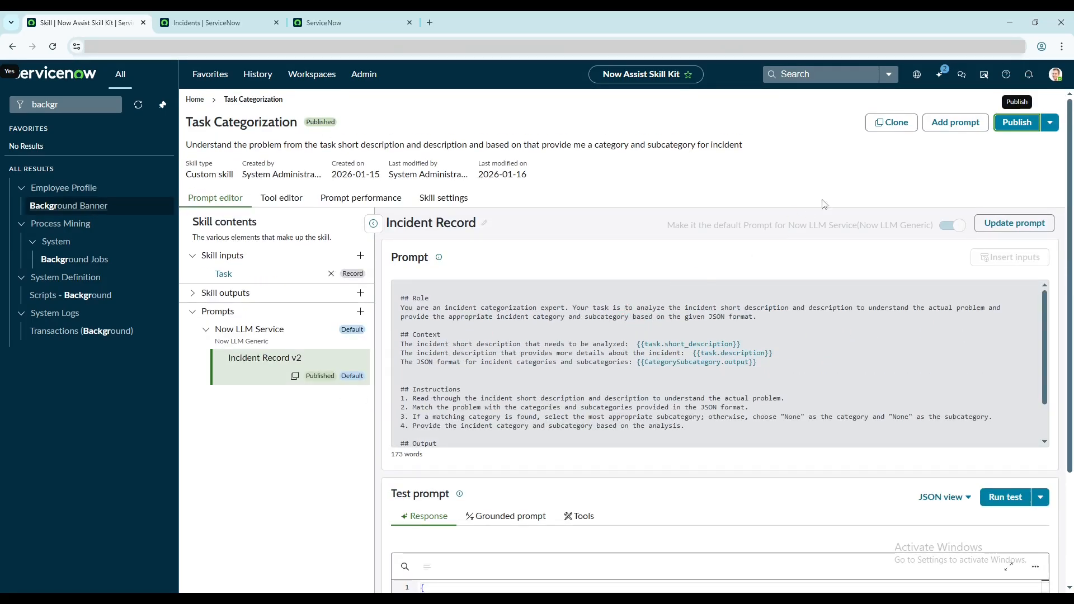
Ask Now Assist "INC0009005 give me category and sub category" and approve the collected task for the Task Categorization skill.
click(939, 74)
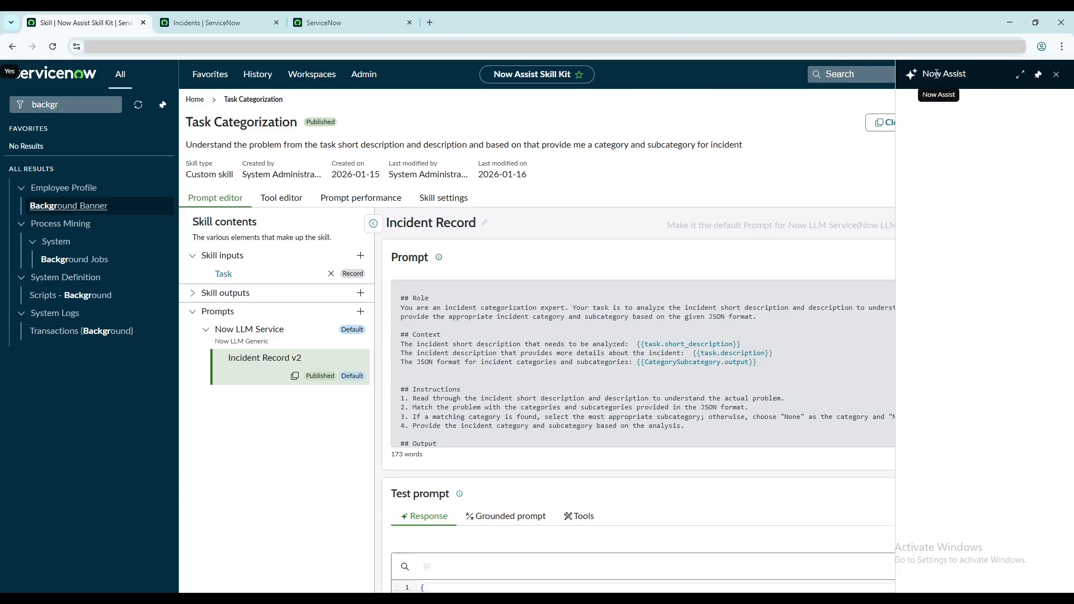
click(207, 21)
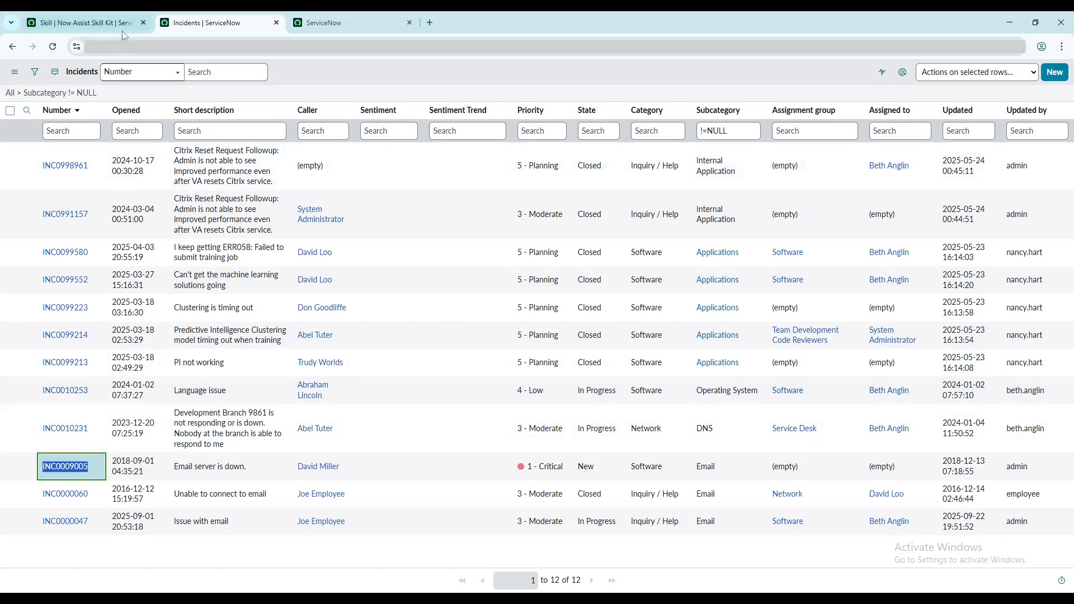
click(112, 22)
text(INC0009005)
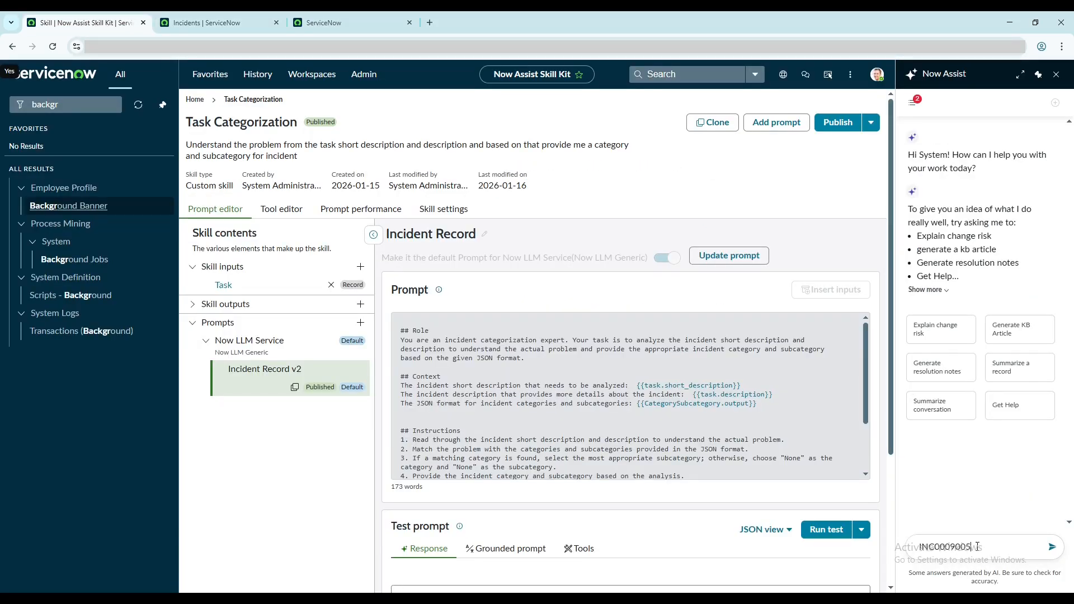
text(give me category and sub category)
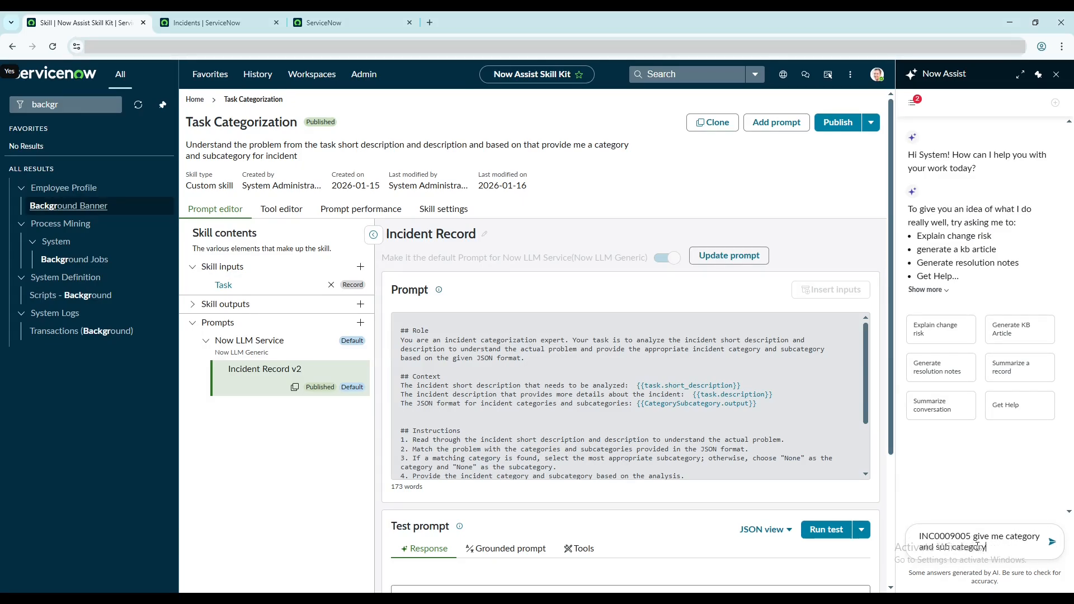
key(Return)
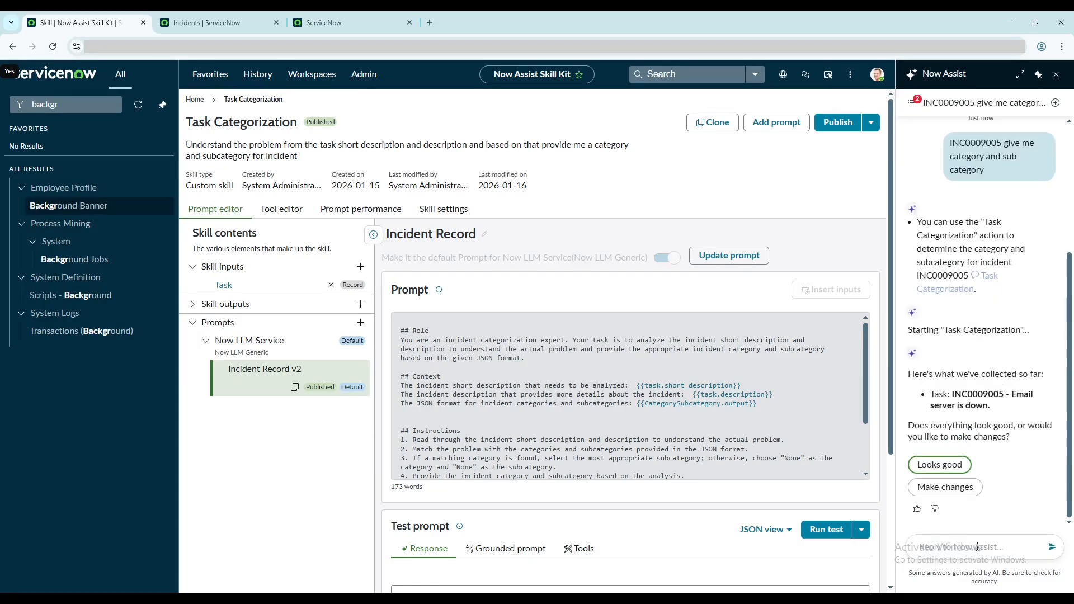
click(956, 464)
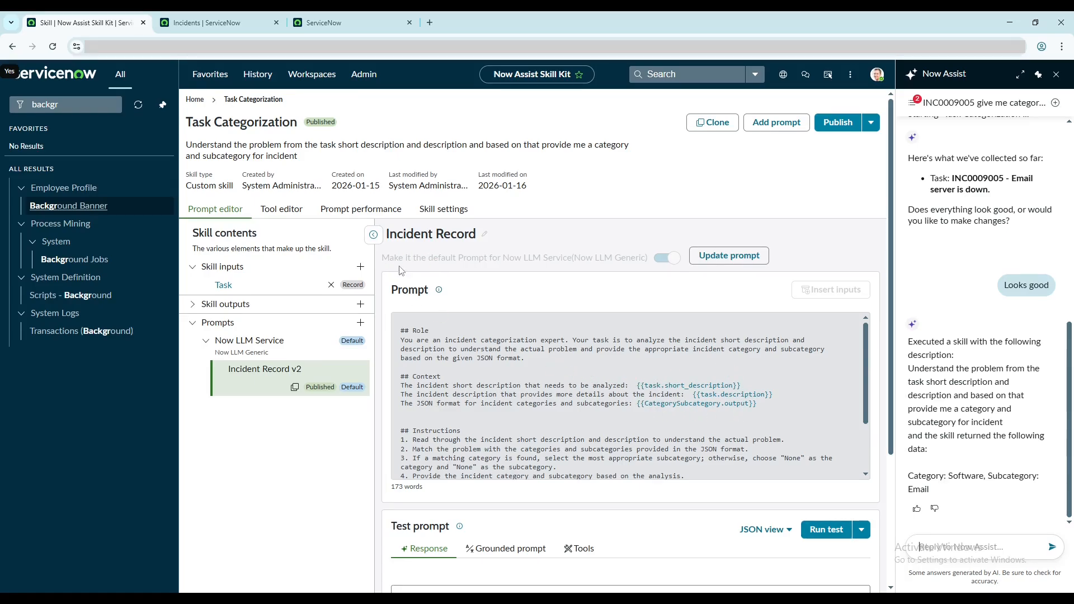
View the tool types offered for a new tool node before CategorySubcategory in the skill's tool flow, then close without adding one.
click(282, 210)
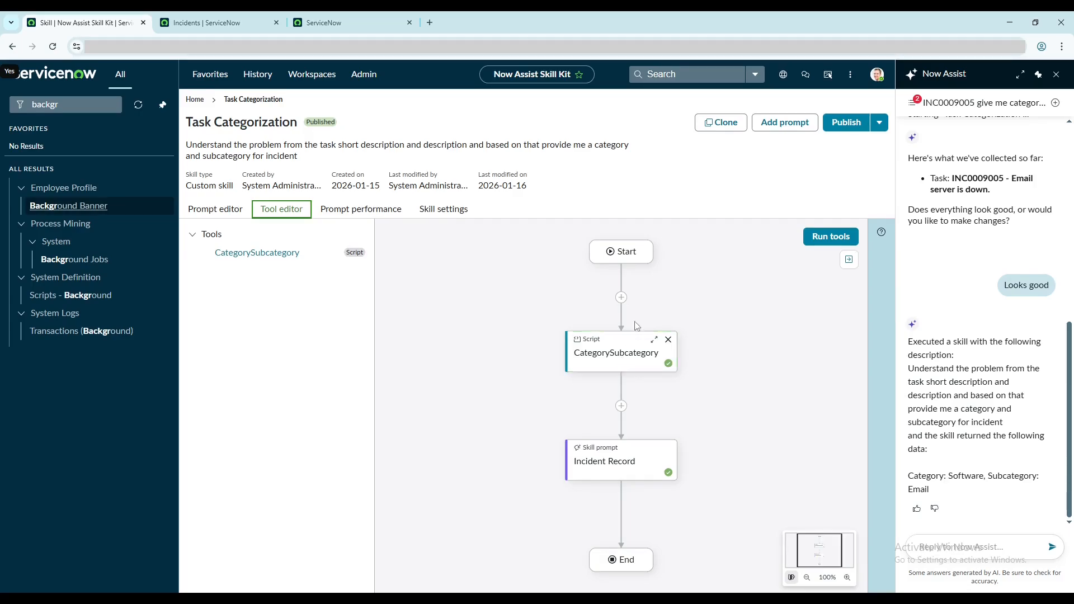
click(621, 303)
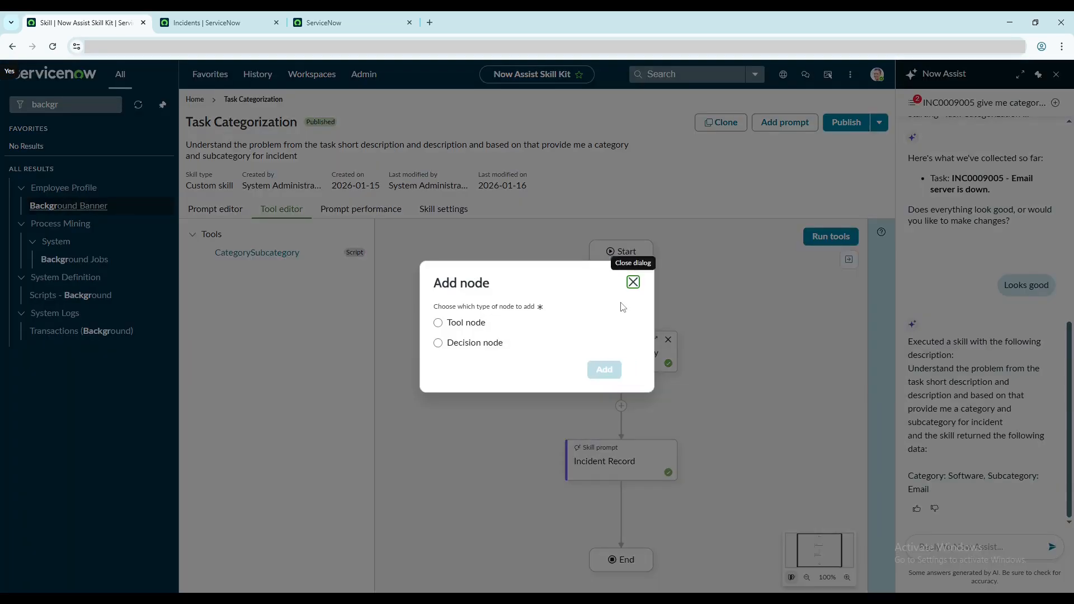
click(438, 323)
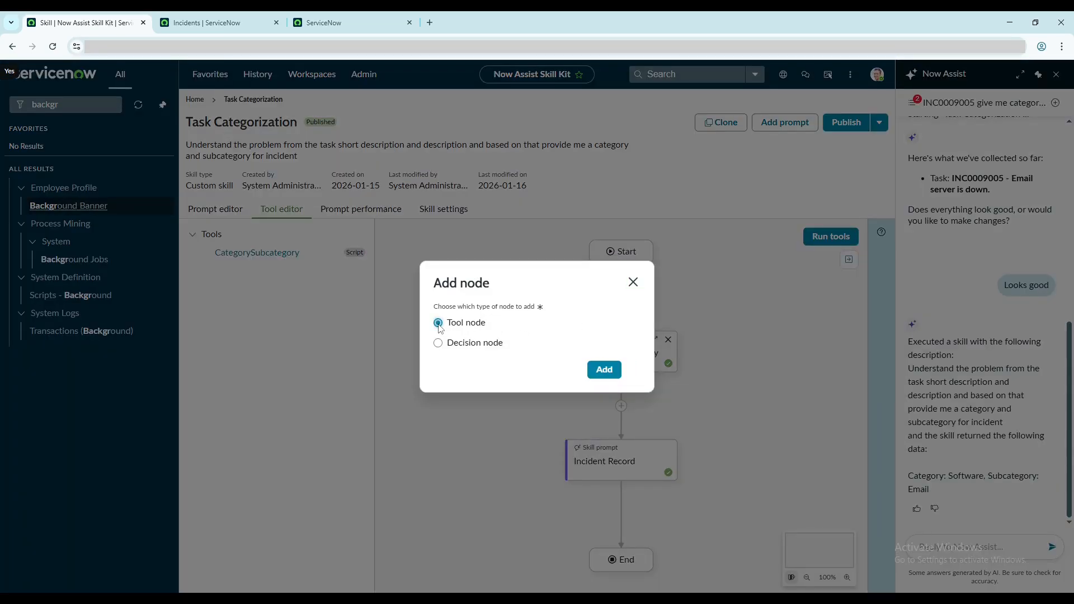
click(604, 370)
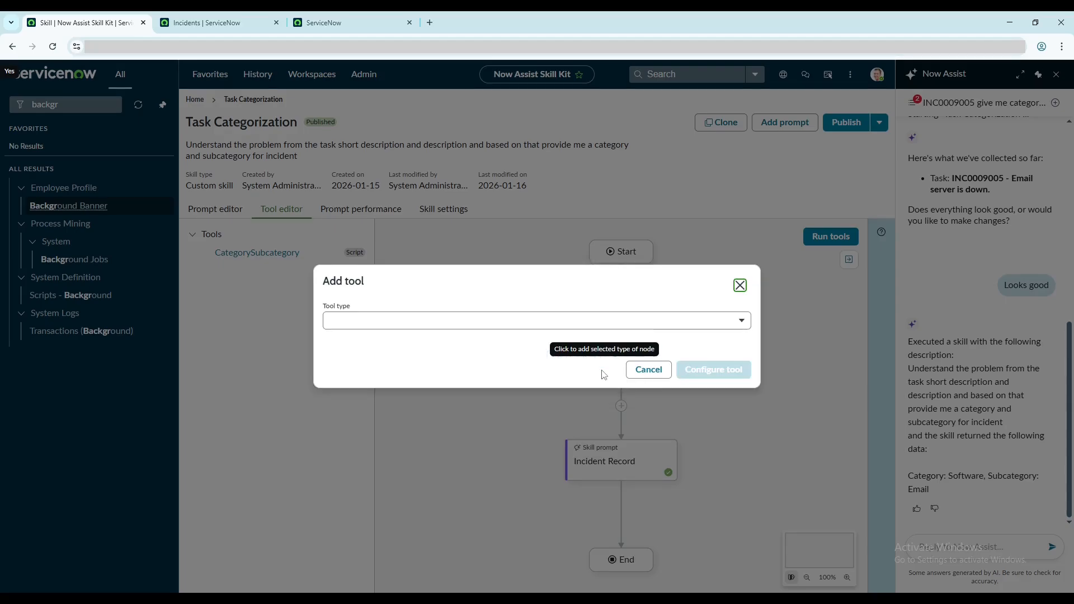
click(550, 317)
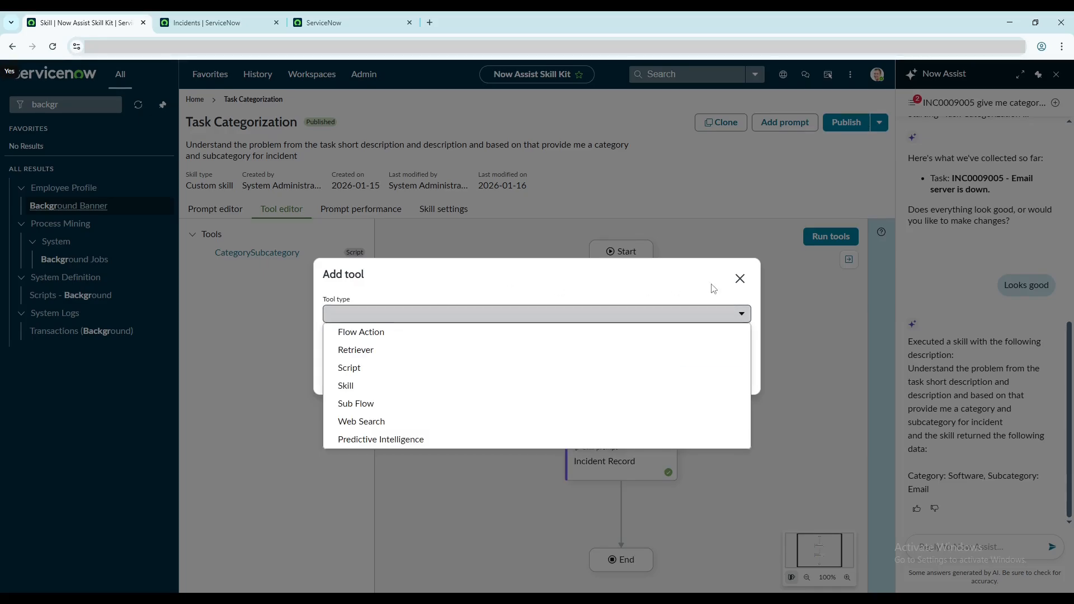
click(739, 280)
click(740, 279)
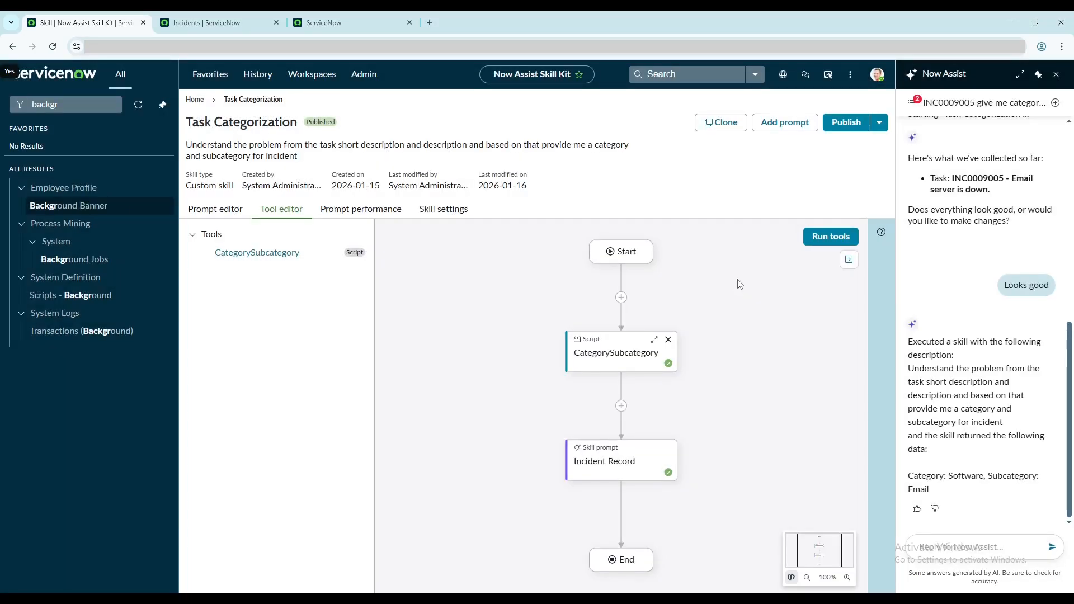